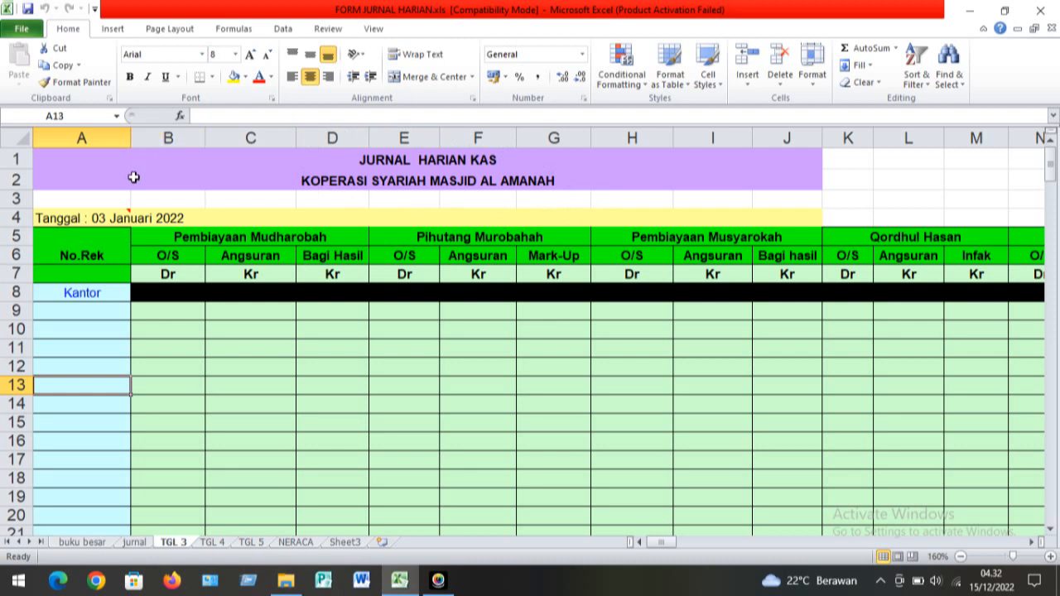
# Review the journal's column headers on sheet TGL 3, from No.Rek through the financing groups to Simpanan Idul Fitri
pyautogui.moveTo(124, 217)
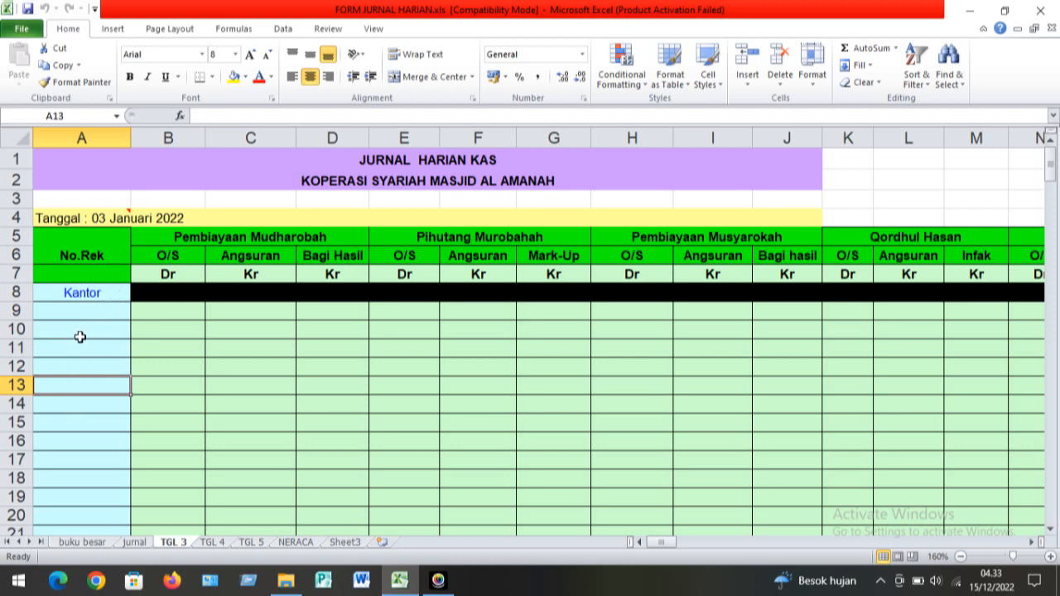
pyautogui.click(108, 293)
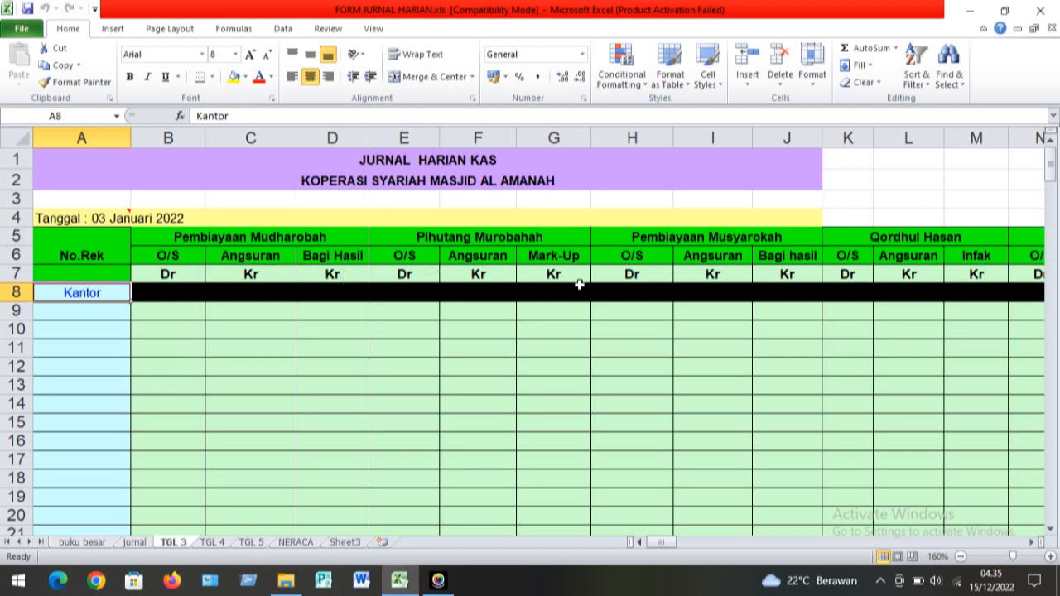
pyautogui.click(699, 310)
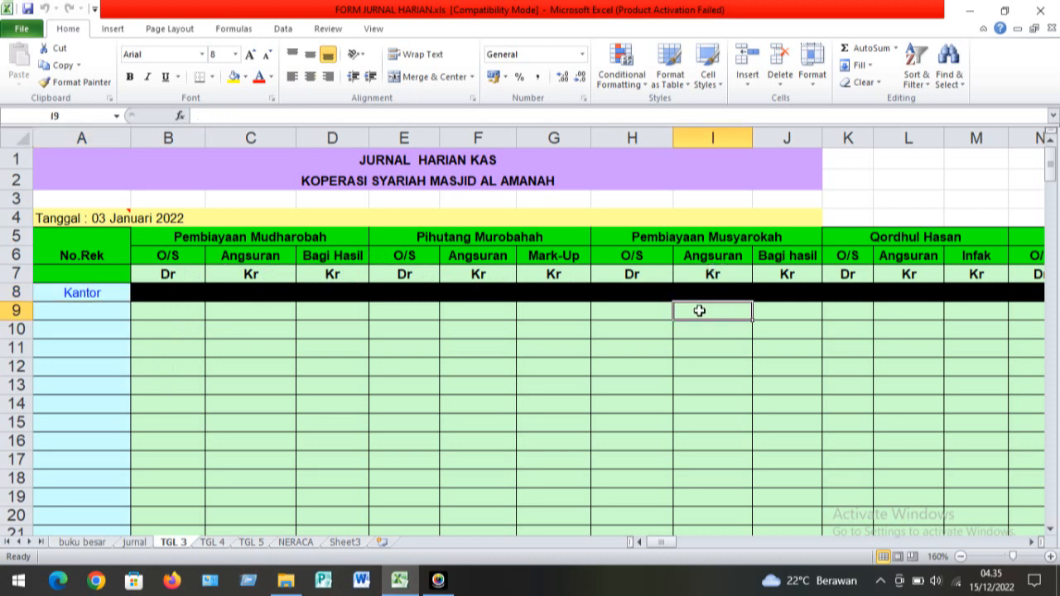
pyautogui.click(739, 260)
pyautogui.press('Right')
pyautogui.press('Right')
pyautogui.press('Right')
pyautogui.press('Right')
pyautogui.press('Right')
pyautogui.press('Right')
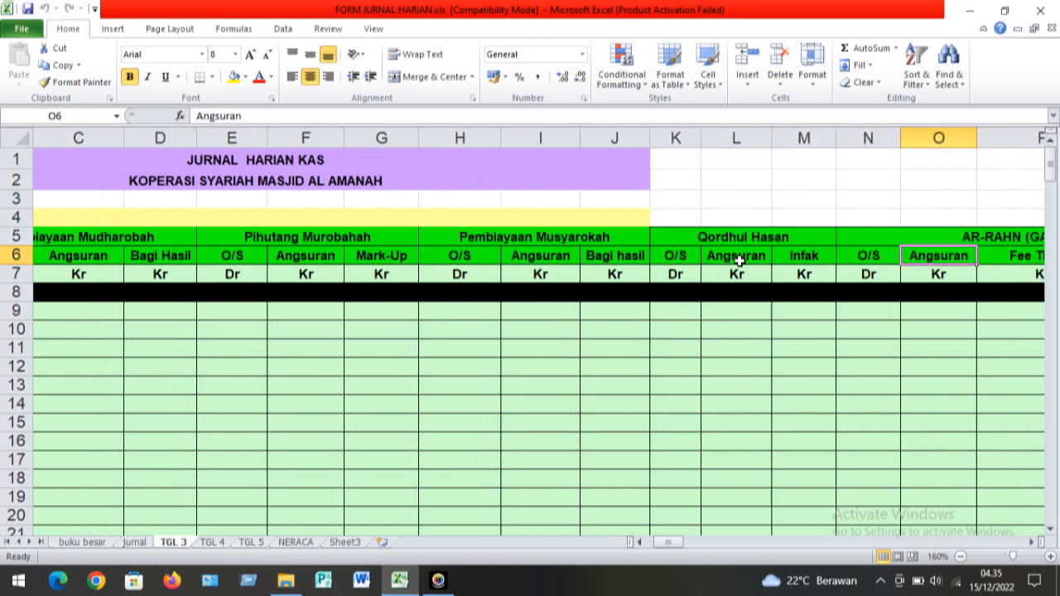
pyautogui.press('Right')
pyautogui.press('Right')
pyautogui.press('Right')
pyautogui.press('Right')
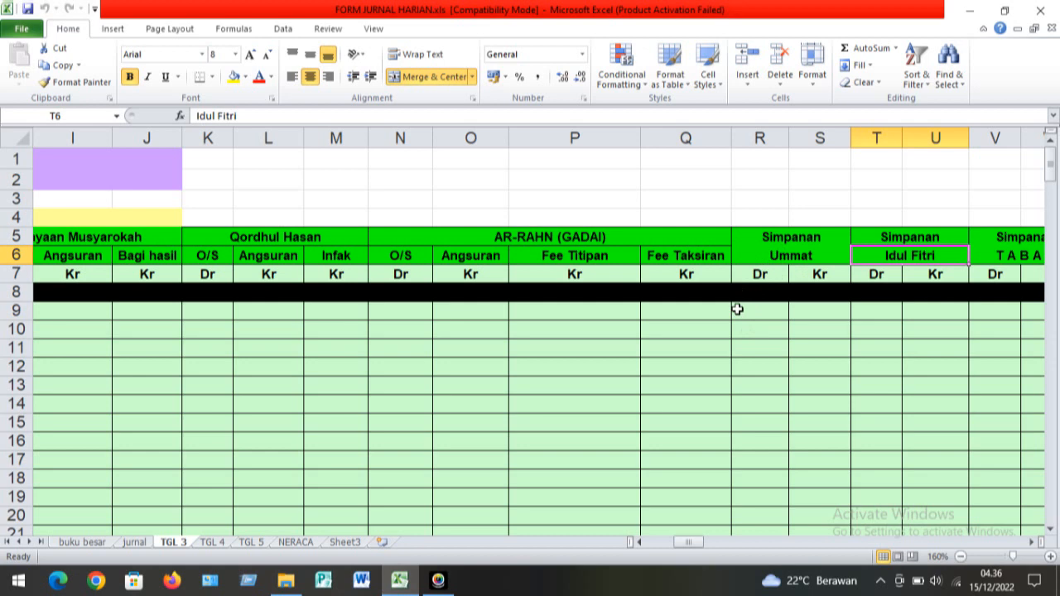
# Look through the savings columns in row 9, from Simpanan Ummat to Simpanan TAKWA
pyautogui.click(810, 309)
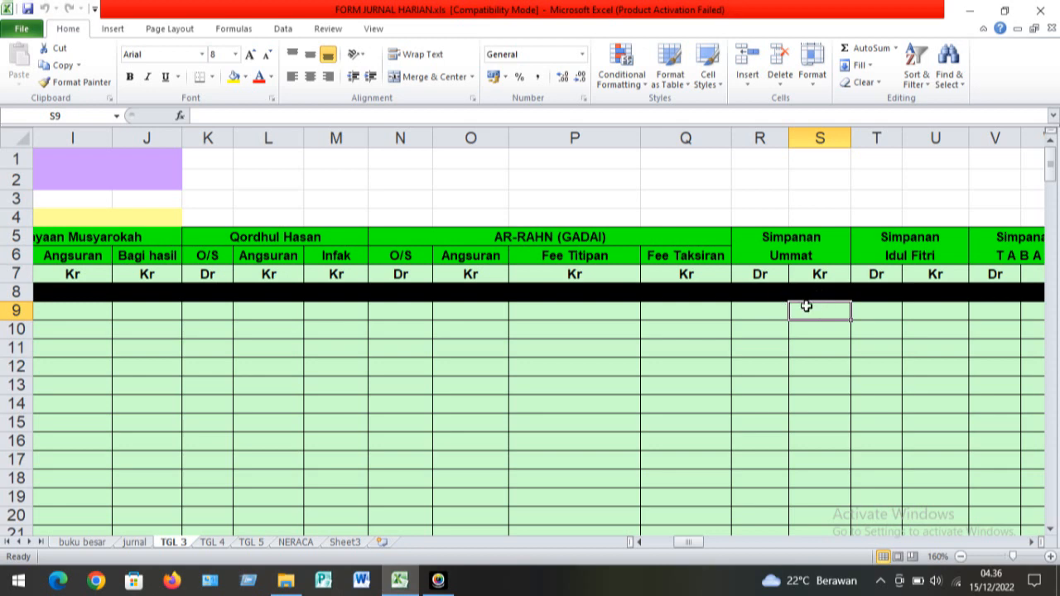
pyautogui.press('Right')
pyautogui.press('Right')
pyautogui.press('Right')
pyautogui.press('Right')
pyautogui.press('Right')
pyautogui.press('Right')
pyautogui.press('Right')
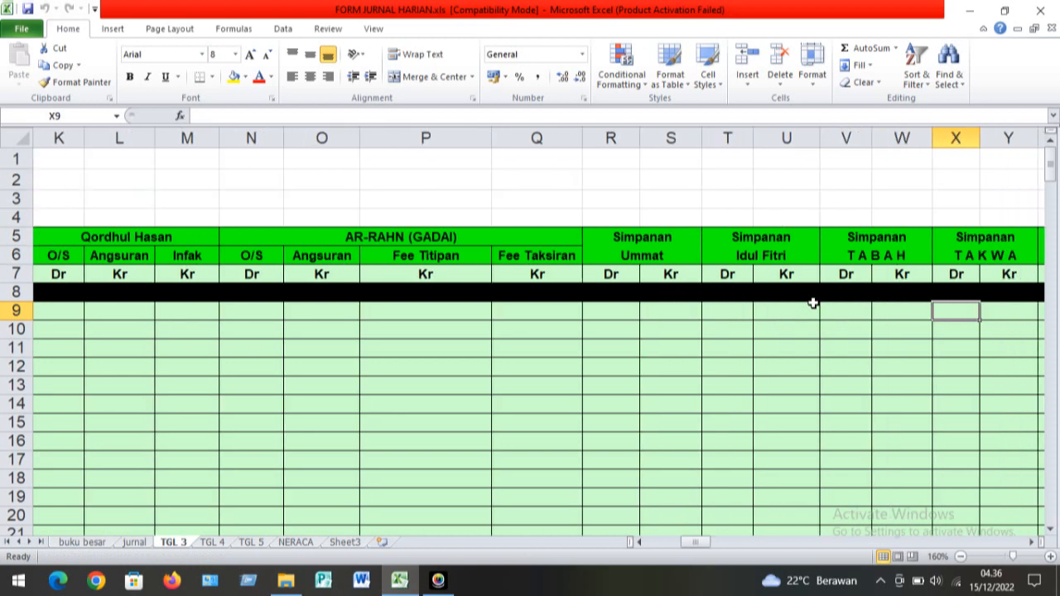
pyautogui.press('Right')
# Examine the Kas section at the end of row 9, including its Dr and Kr headers and the formula in CZ9
pyautogui.hotkey('ctrl', 'Right')
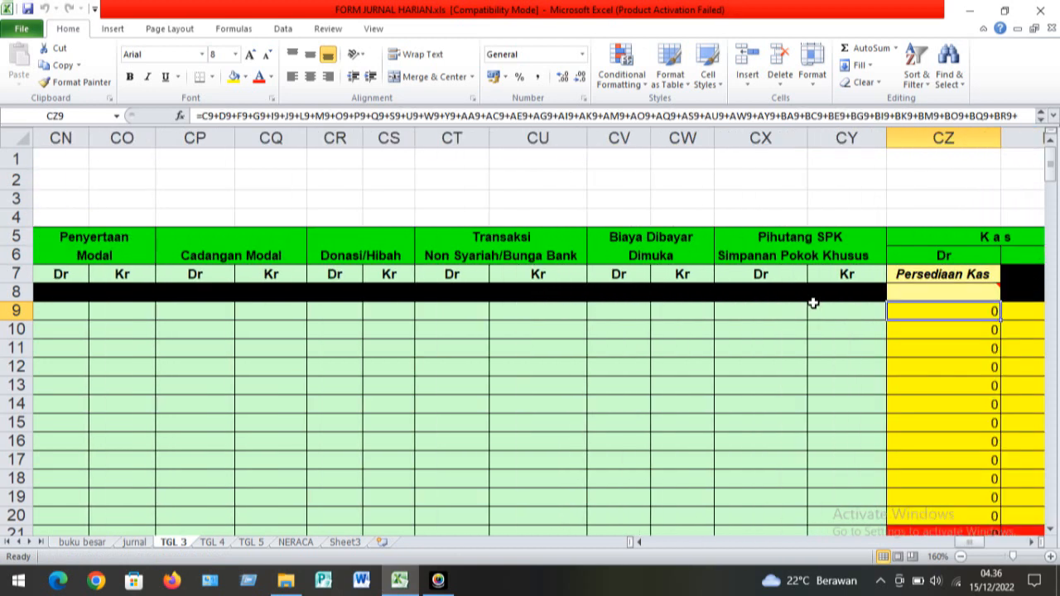
pyautogui.press('Right')
pyautogui.press('Right')
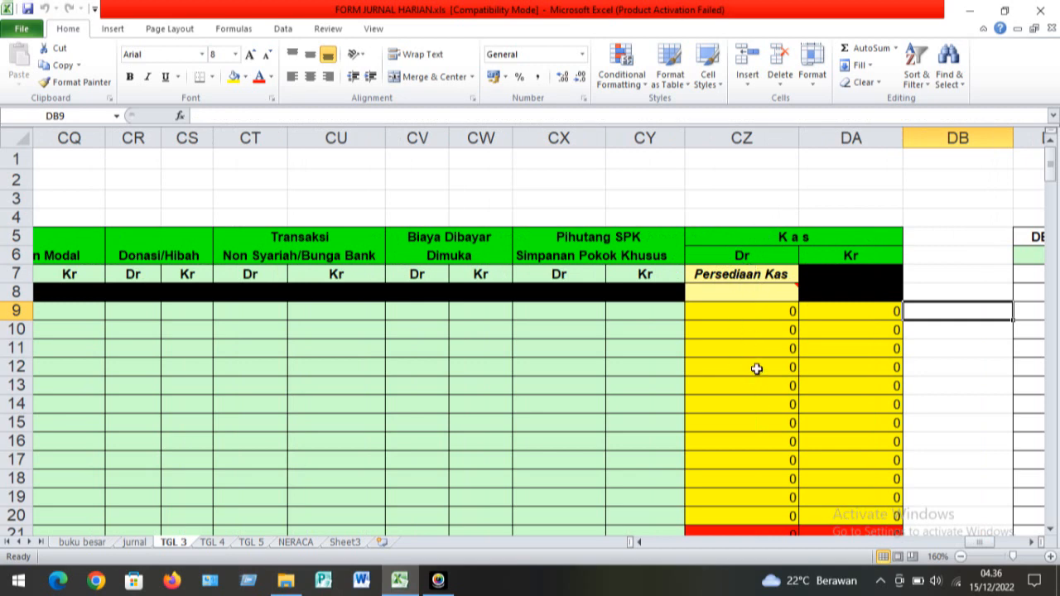
pyautogui.click(730, 259)
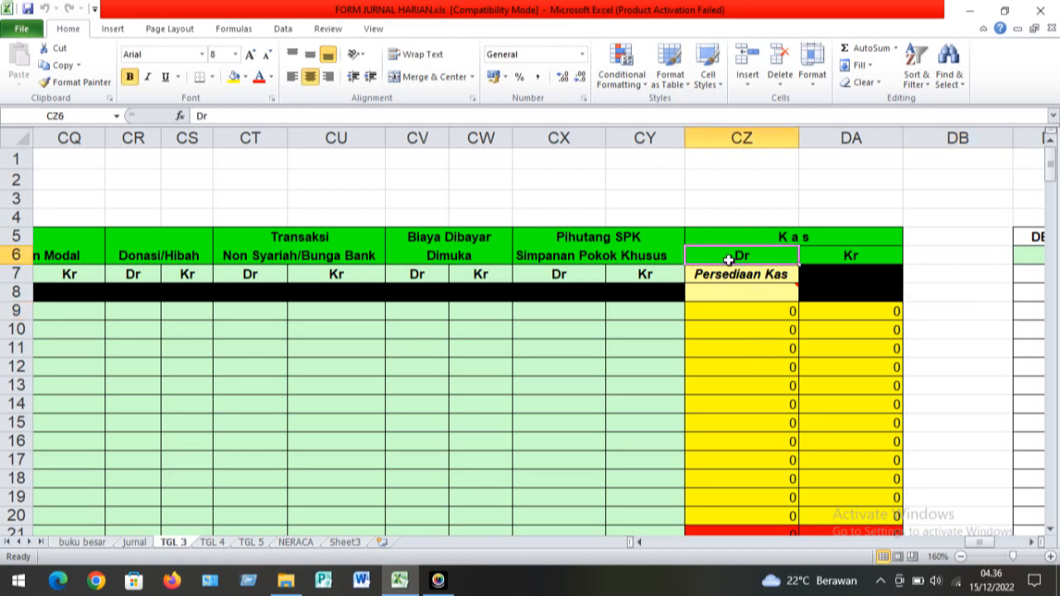
pyautogui.click(848, 257)
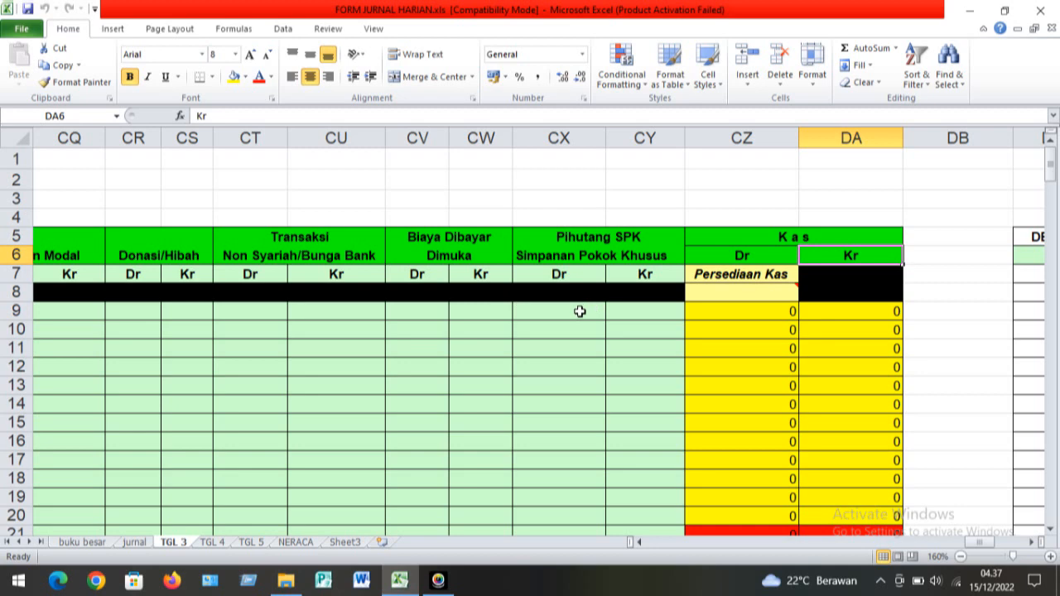
pyautogui.click(726, 312)
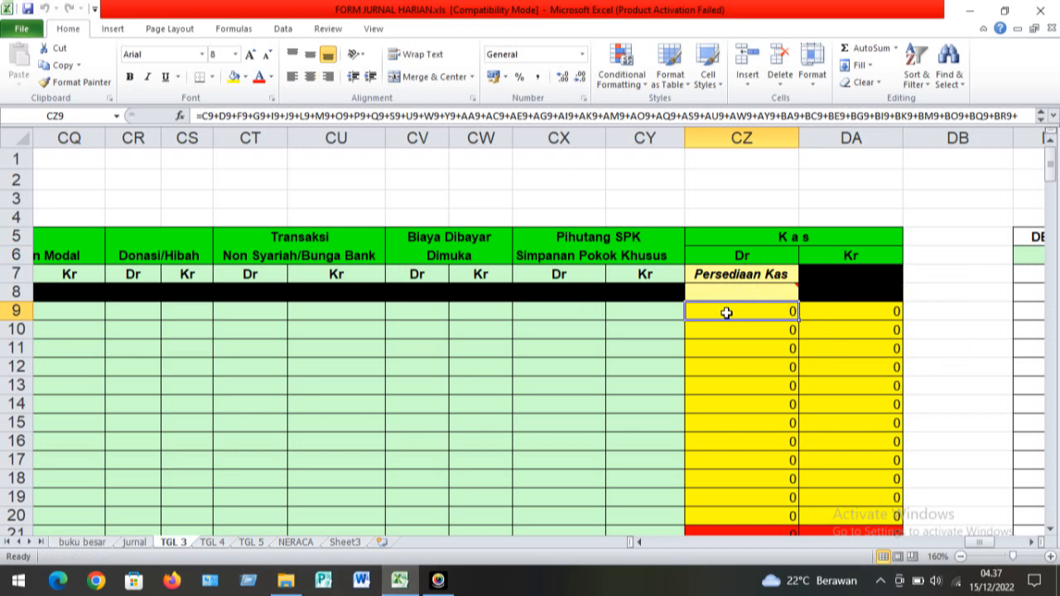
# Go through row 9 from the No.Rek column to the Simpanan Ummat credit column to inspect the entry cells
pyautogui.press('Home')
pyautogui.press('Right')
pyautogui.press('Right')
pyautogui.press('Right')
pyautogui.press('Right')
pyautogui.press('Right')
pyautogui.press('Right')
pyautogui.press('Right')
pyautogui.press('Right')
pyautogui.press('Right')
pyautogui.press('Right')
pyautogui.press('Right')
pyautogui.press('Right')
pyautogui.press('Right')
pyautogui.press('Right')
pyautogui.press('Right')
pyautogui.press('Right')
pyautogui.press('Right')
pyautogui.press('Right')
pyautogui.press('Right')
pyautogui.press('Left')
pyautogui.press('Left')
pyautogui.press('Right')
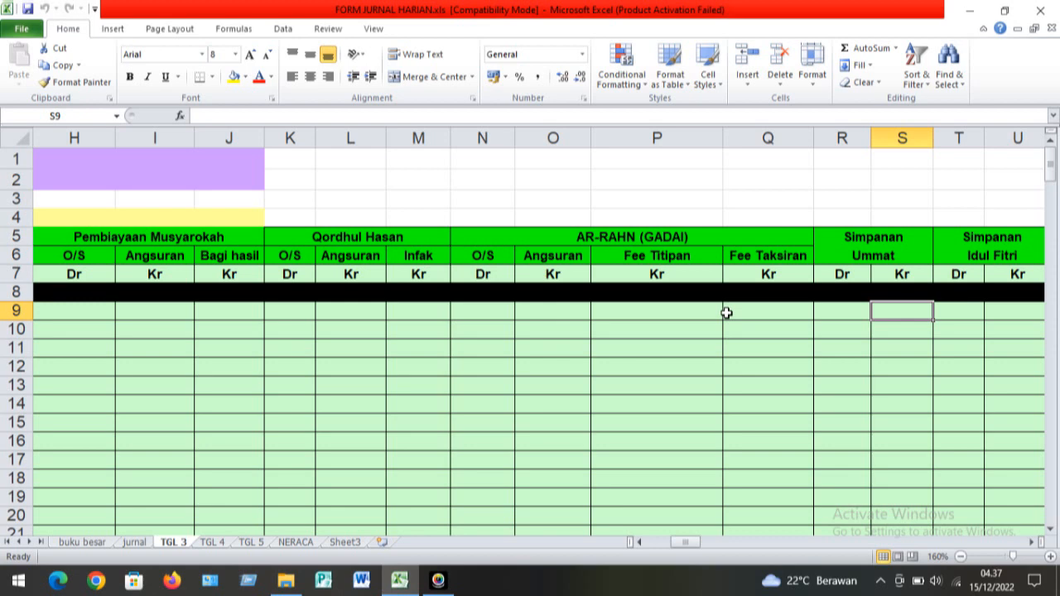
# Inspect the last account columns before Kas in row 9, back to the Biaya Dibayar Dimuka debit column
pyautogui.hotkey('ctrl', 'Right')
pyautogui.press('Left')
pyautogui.press('Left')
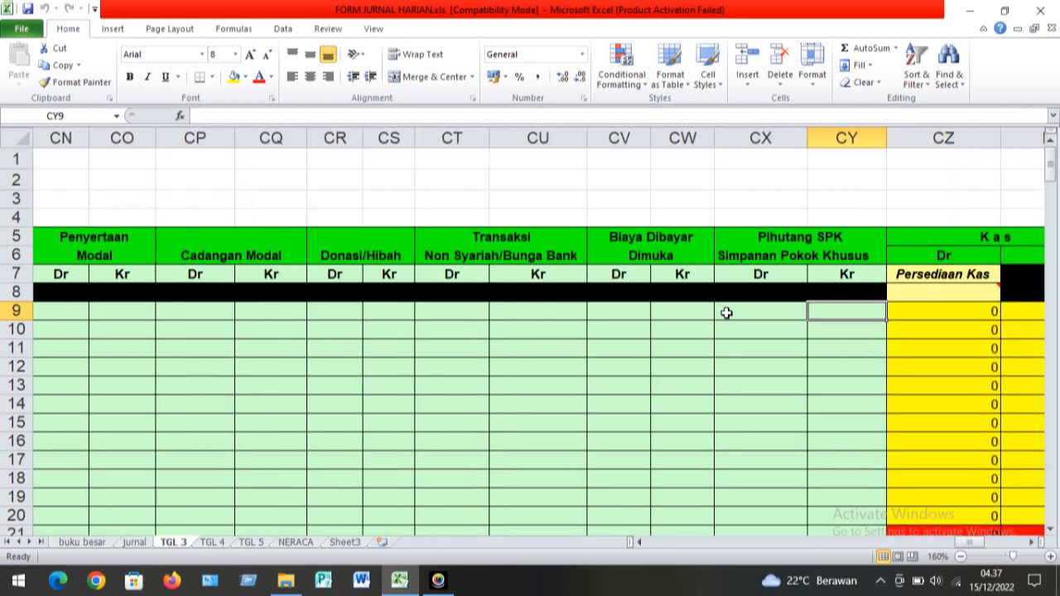
pyautogui.press('Left')
pyautogui.press('Left')
pyautogui.press('Left')
pyautogui.press('Left')
pyautogui.press('Left')
pyautogui.press('Left')
pyautogui.press('Left')
pyautogui.press('Left')
pyautogui.press('Left')
pyautogui.press('Left')
pyautogui.press('Left')
pyautogui.press('Left')
pyautogui.press('Left')
pyautogui.press('Left')
pyautogui.press('Left')
pyautogui.press('Left')
pyautogui.press('Left')
pyautogui.press('Left')
pyautogui.press('Left')
pyautogui.press('Left')
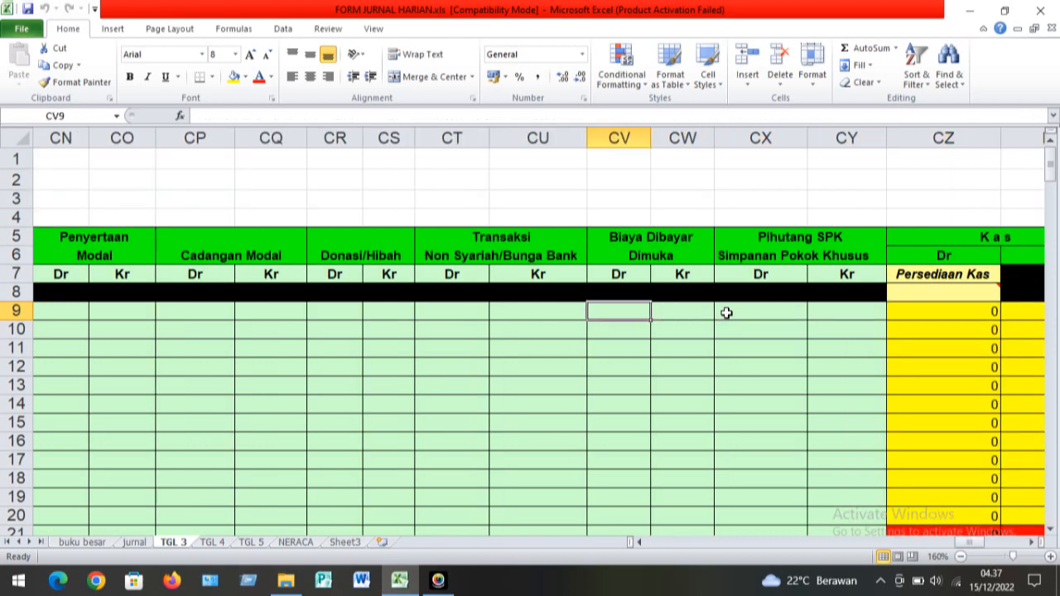
# Enter 100000 as the Pembiayaan Mudharobah Angsuran credit in C9 and format it with a thousands separator
pyautogui.press('Home')
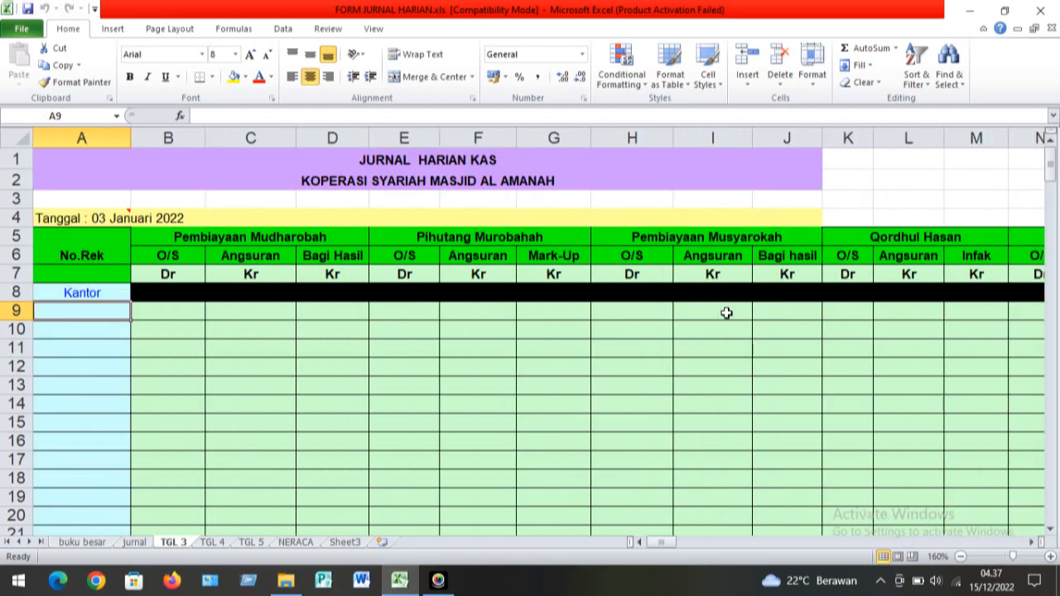
pyautogui.press('Right')
pyautogui.press('Right')
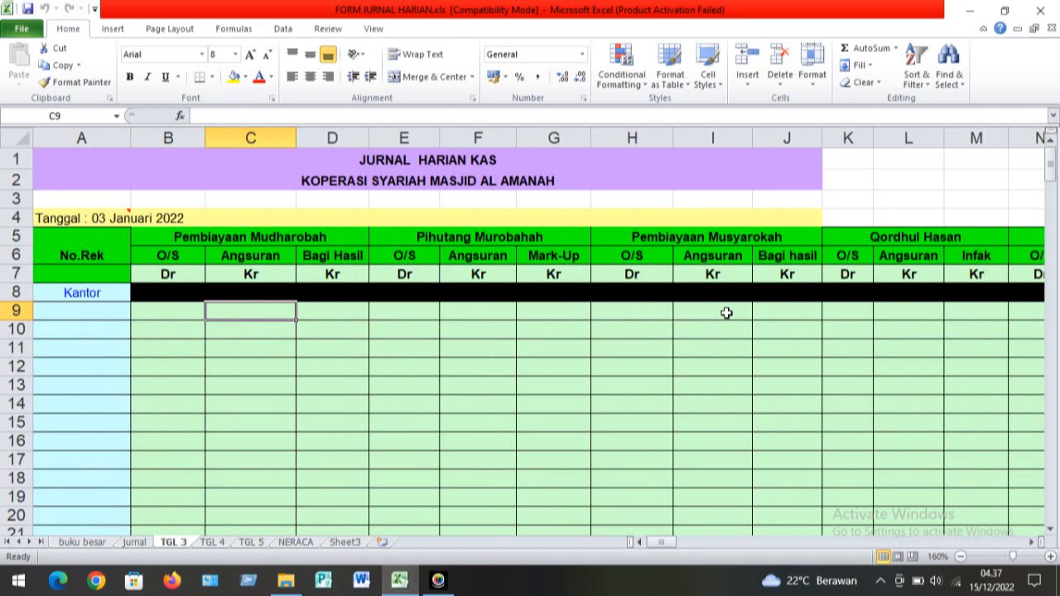
pyautogui.write('10000')
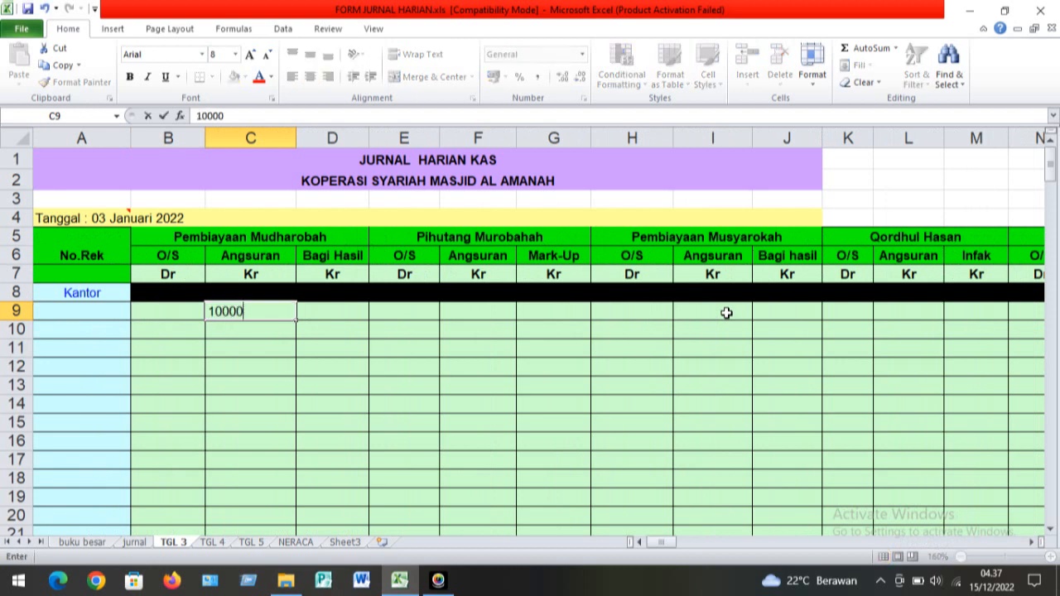
pyautogui.write('0')
pyautogui.press('Tab')
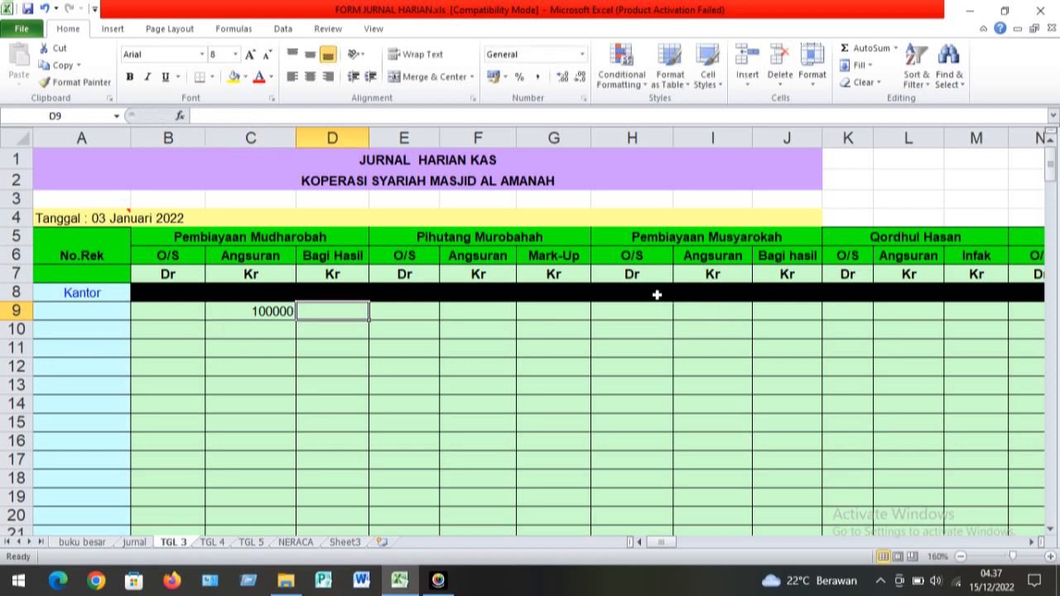
pyautogui.click(244, 315)
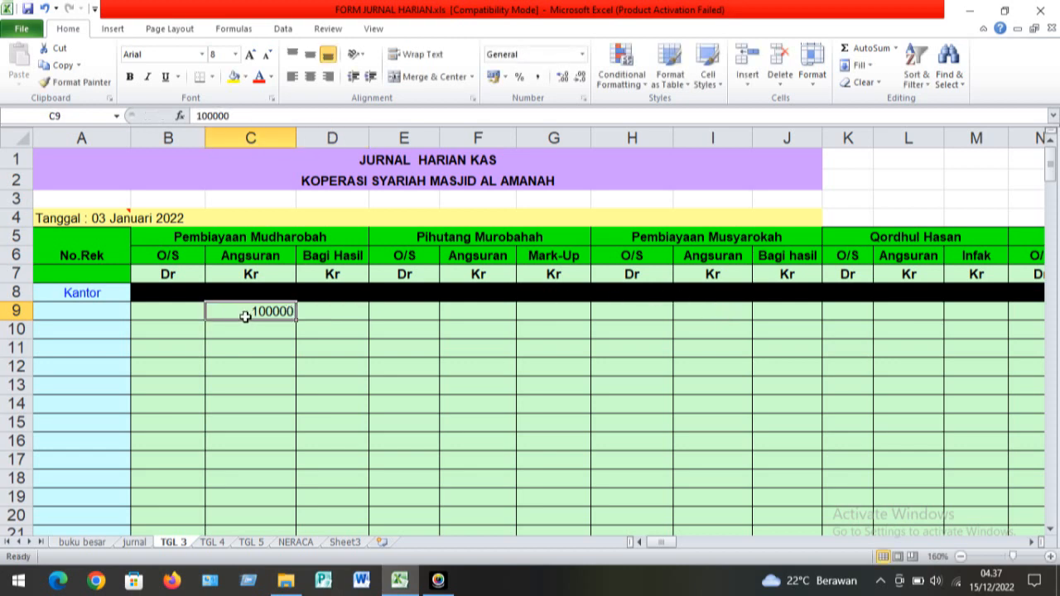
pyautogui.click(537, 76)
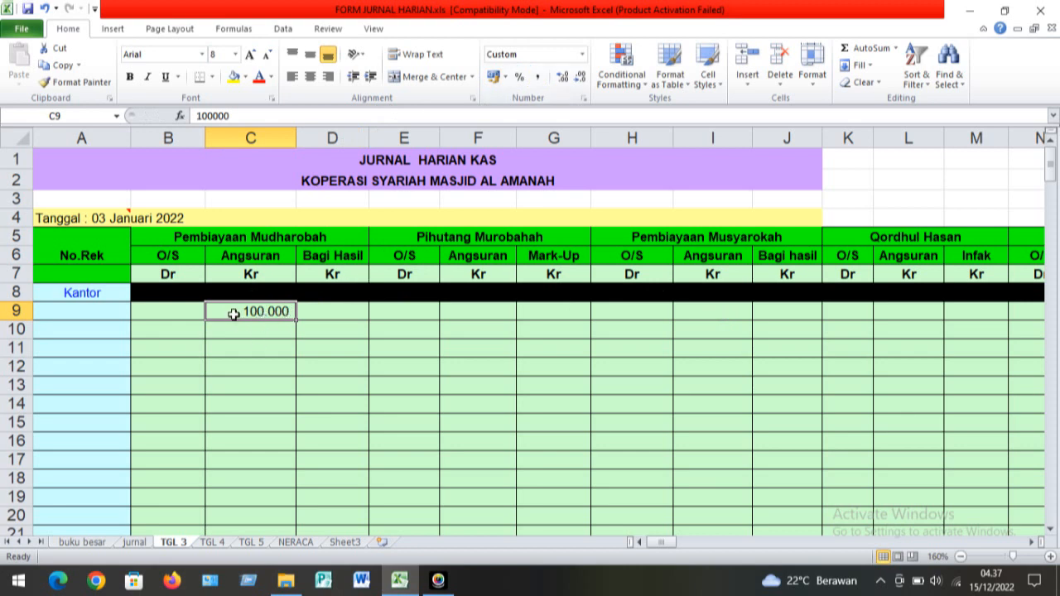
# Check the Kas Dr and Kr amounts for row 9 in columns CZ and DA
pyautogui.hotkey('ctrl', 'Right')
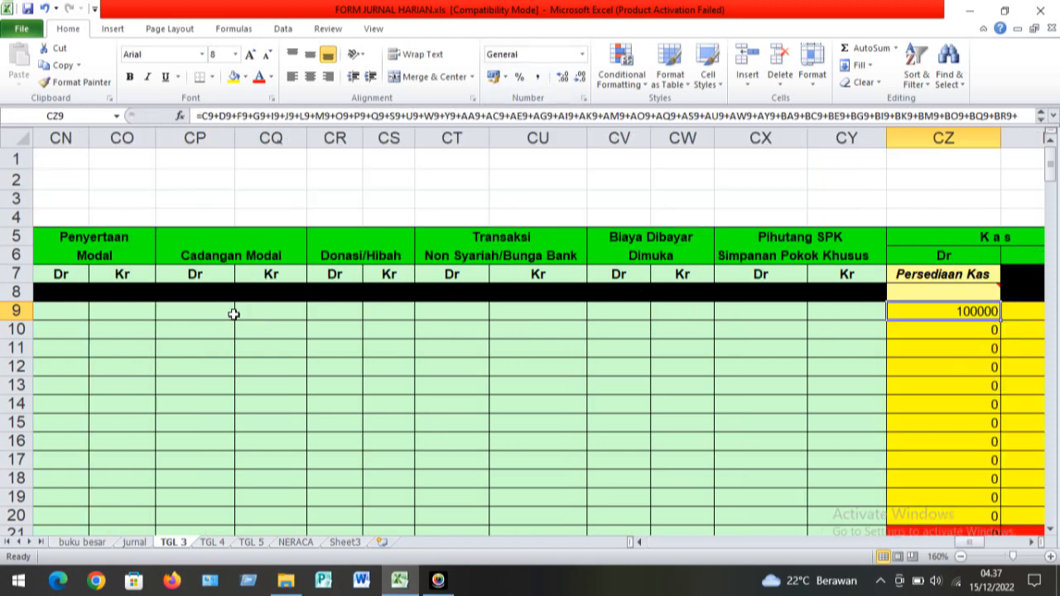
pyautogui.hscroll(2, 233, 314)
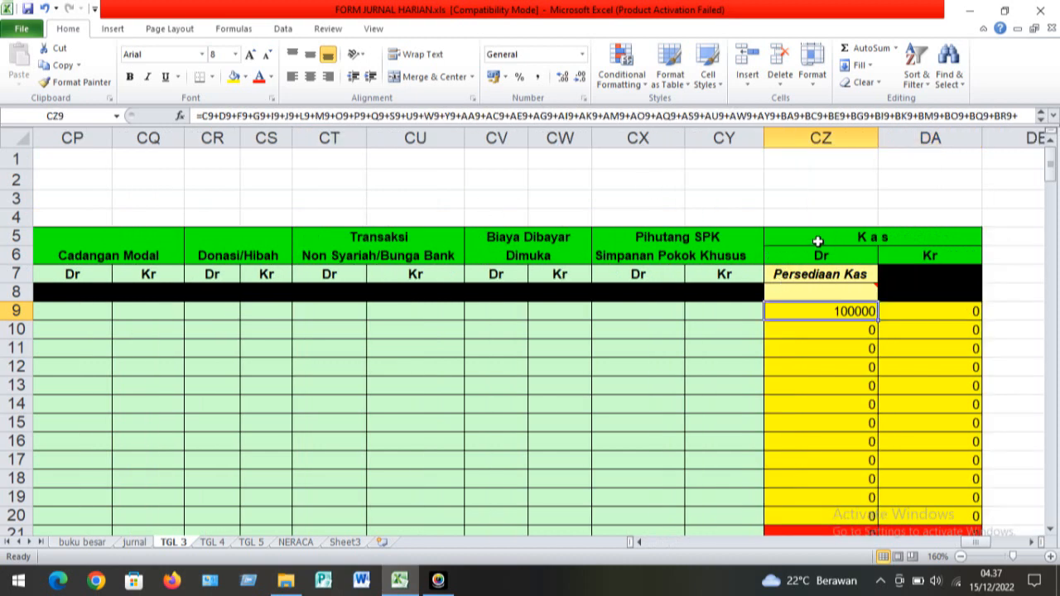
pyautogui.click(757, 329)
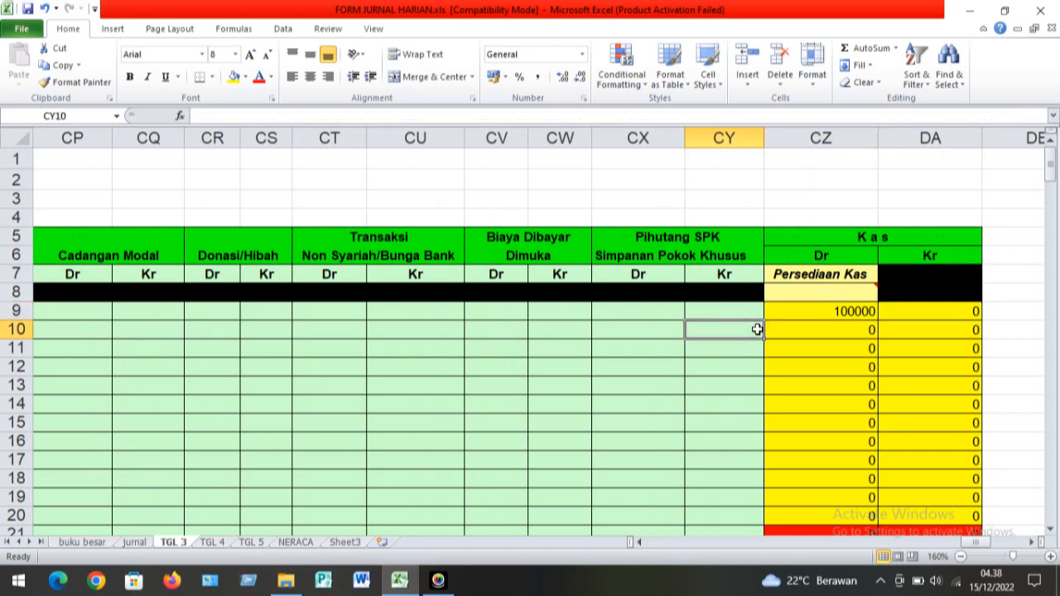
# Enter 5000 as the Simpanan Ummat credit in S10 and check the resulting Kas debit in CZ10
pyautogui.press('Home')
pyautogui.press('Right')
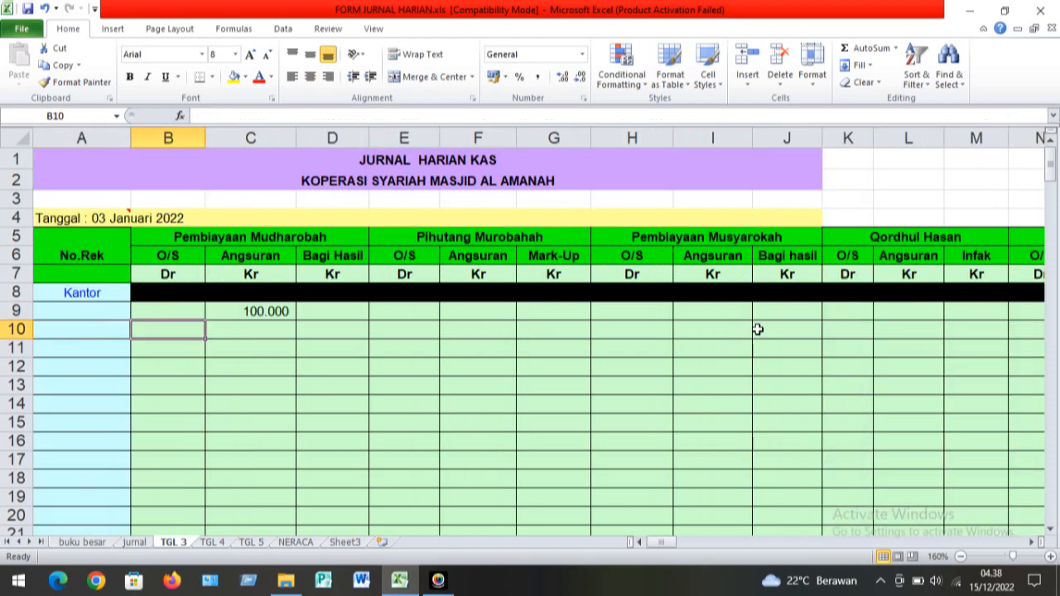
pyautogui.press('Right')
pyautogui.press('Right')
pyautogui.press('Right')
pyautogui.press('Right')
pyautogui.press('Right')
pyautogui.press('Right')
pyautogui.press('Right')
pyautogui.press('Right')
pyautogui.press('Right')
pyautogui.press('Right')
pyautogui.press('Right')
pyautogui.press('Right')
pyautogui.press('Right')
pyautogui.press('Right')
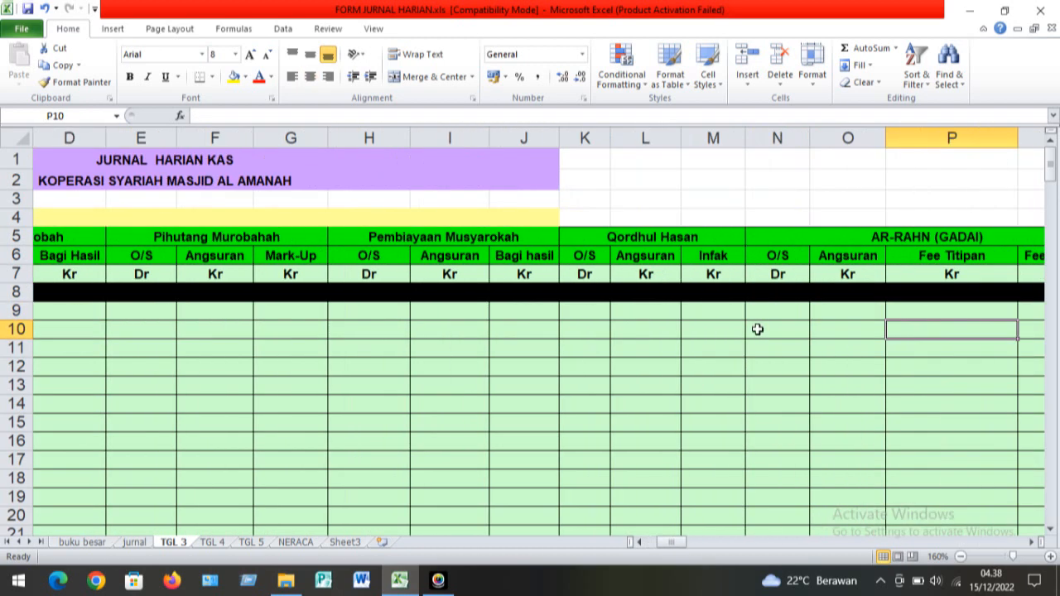
pyautogui.press('Right')
pyautogui.press('Right')
pyautogui.press('Right')
pyautogui.press('Right')
pyautogui.press('Left')
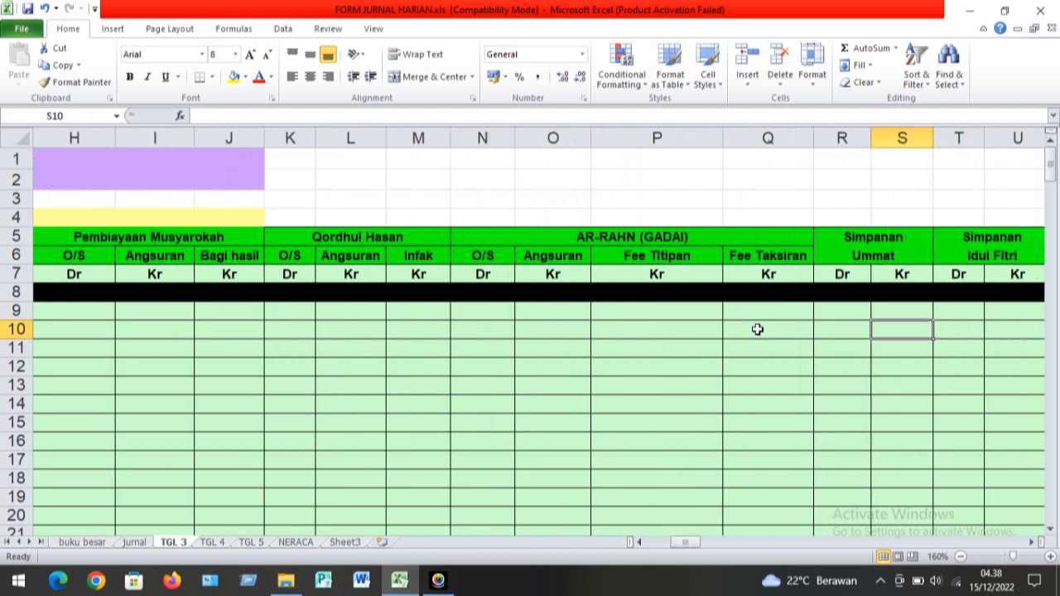
pyautogui.write('5000')
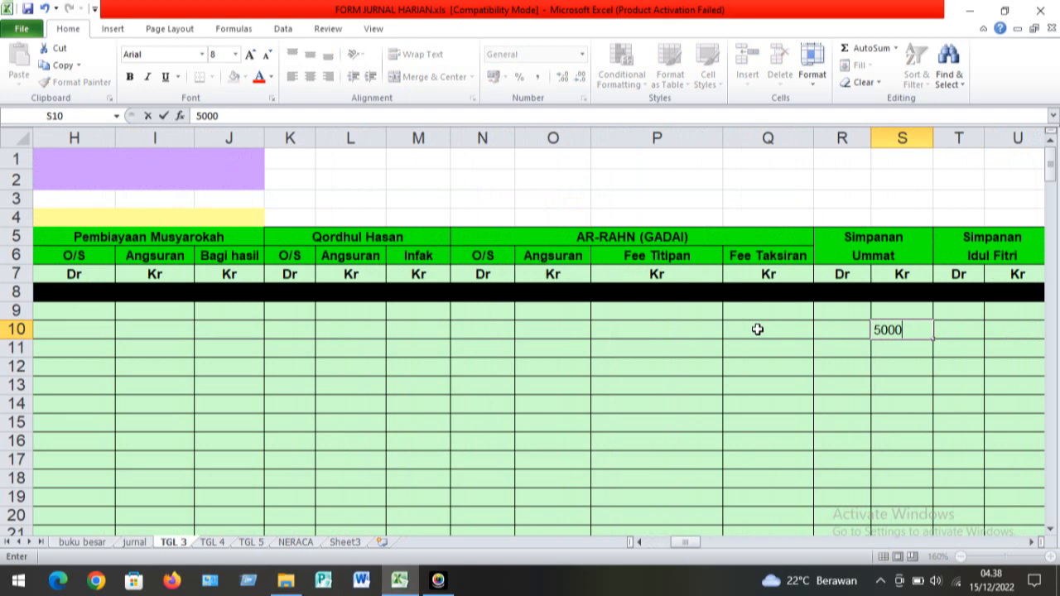
pyautogui.hotkey('ctrl', 'Right')
pyautogui.hscroll(2, 756, 329)
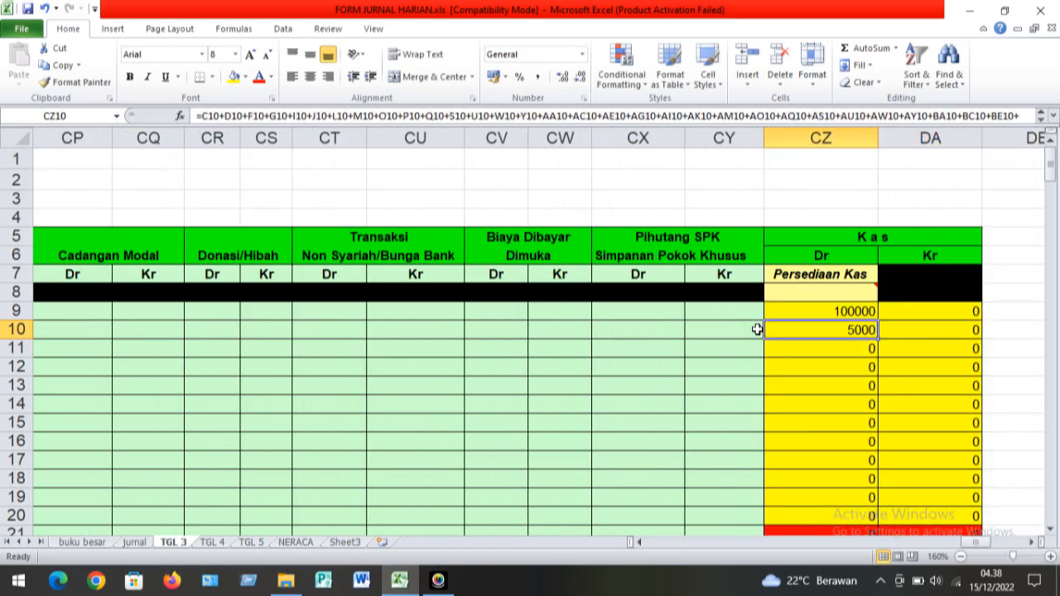
# Enter 10000 as the Simpanan Ummat debit in R10
pyautogui.hotkey('ctrl', 'Left')
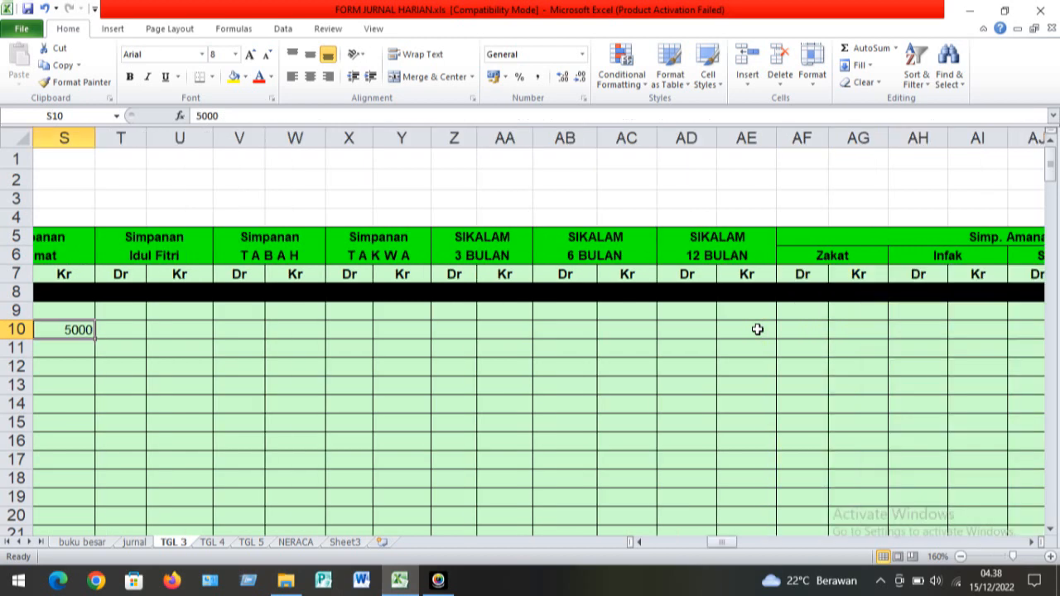
pyautogui.press('Left')
pyautogui.press('Left')
pyautogui.press('Right')
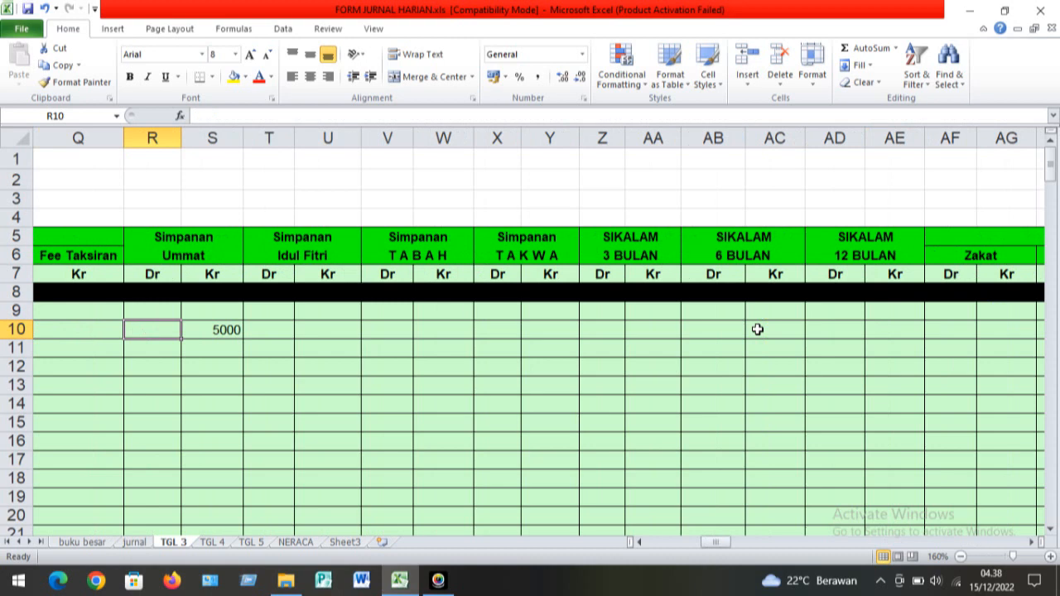
pyautogui.write('10000')
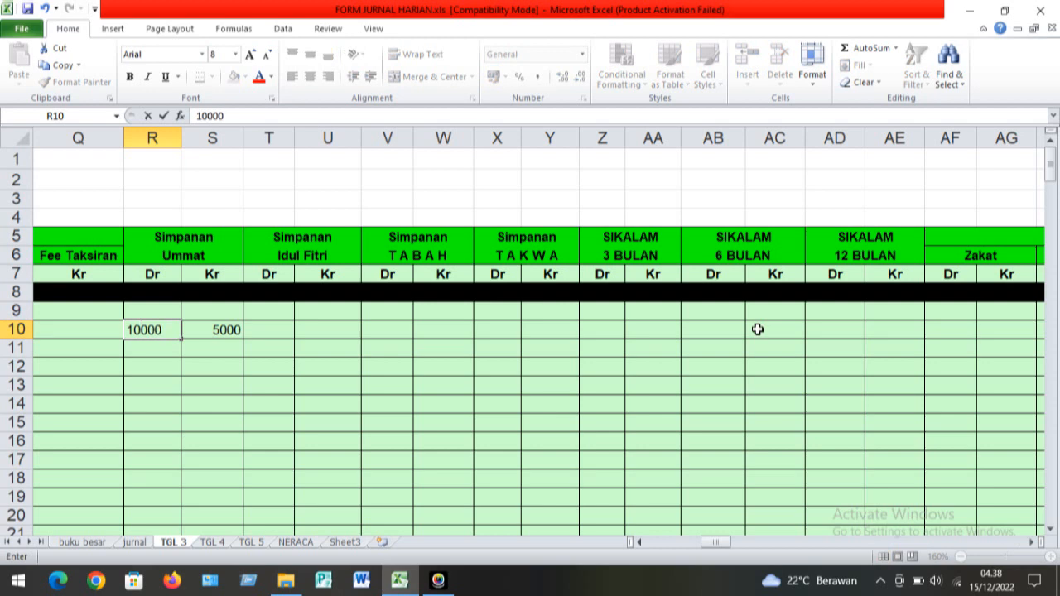
pyautogui.press('Tab')
# Check the Kas Dr and Kr amounts for row 10, then return to the Simpanan Ummat credit in S10
pyautogui.hotkey('ctrl', 'Right')
pyautogui.press('Right')
pyautogui.press('Right')
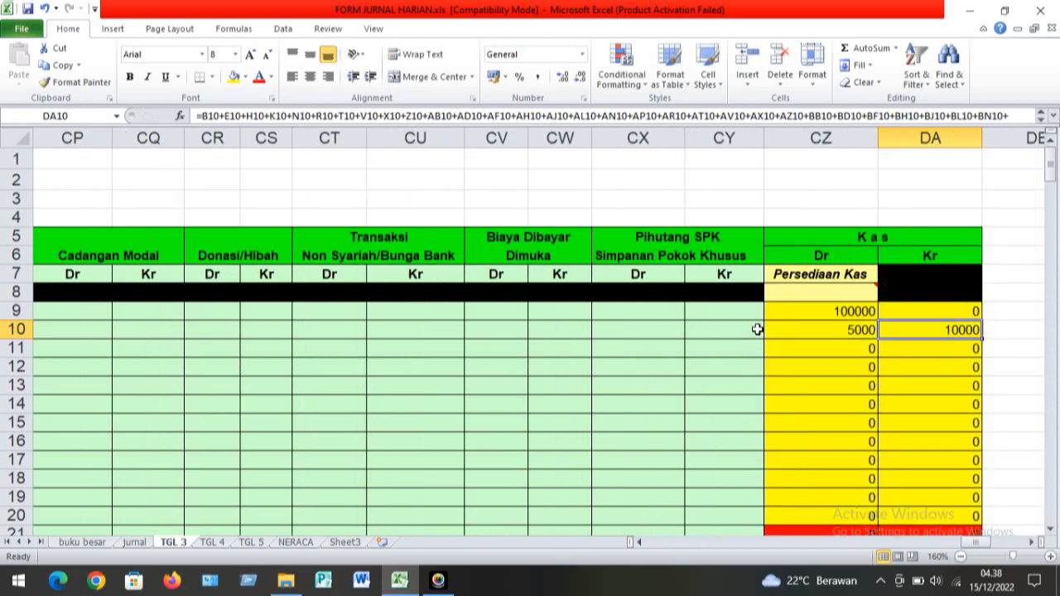
pyautogui.click(859, 330)
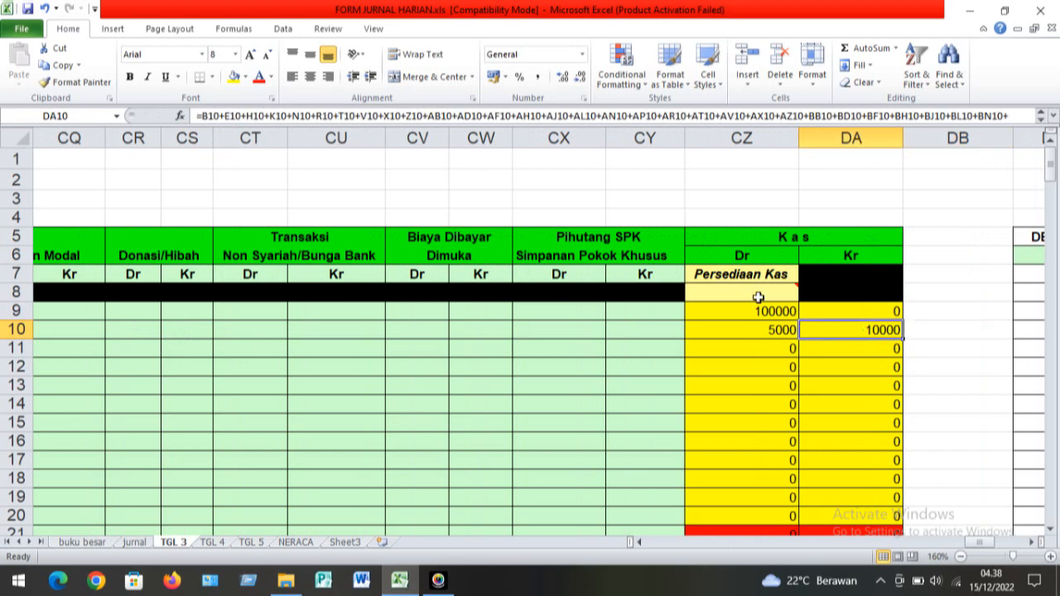
pyautogui.click(517, 325)
pyautogui.hotkey('ctrl', 'Left')
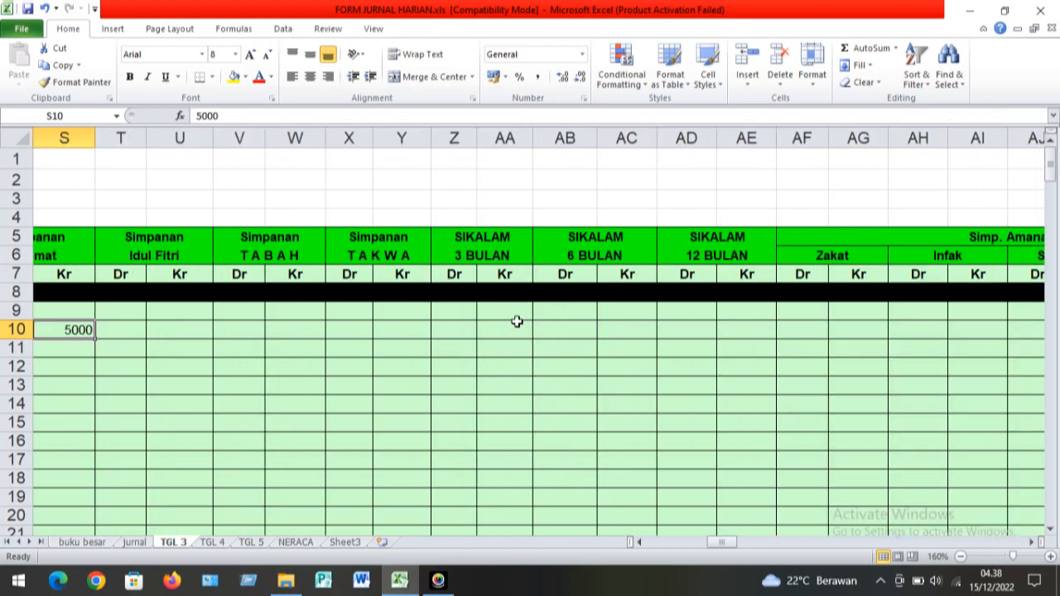
# Clear the sample Simpanan Ummat credit in S10 and the debit in R10
pyautogui.press('Delete')
pyautogui.press('Left')
pyautogui.press('Left')
pyautogui.press('Right')
pyautogui.press('Delete')
pyautogui.press('Left')
# Clear the sample Pembiayaan Mudharobah Angsuran credit in C9
pyautogui.hotkey('ctrl', 'Left')
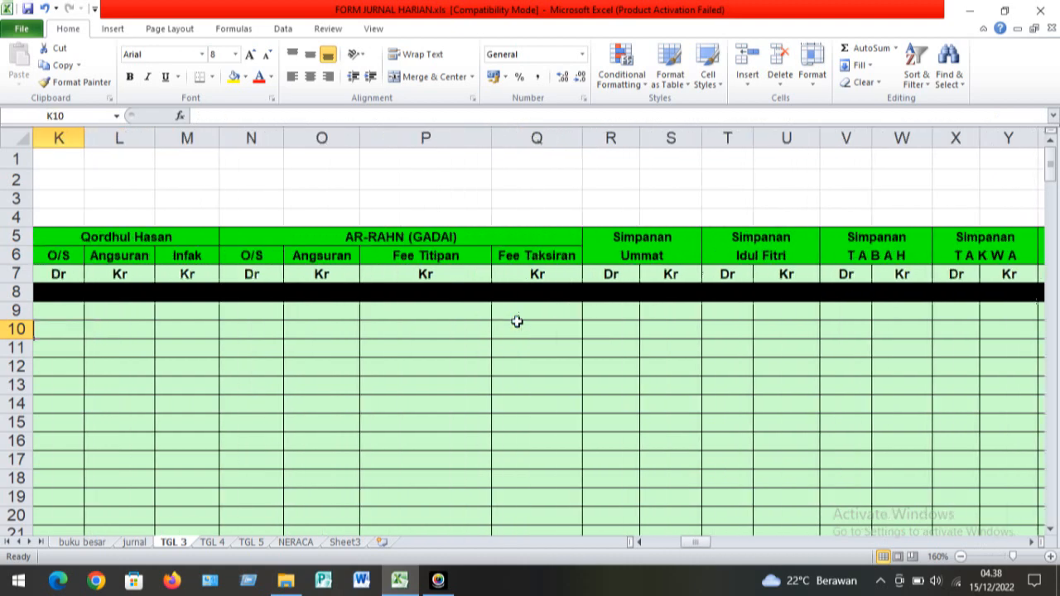
pyautogui.press('Right')
pyautogui.press('Right')
pyautogui.press('Up')
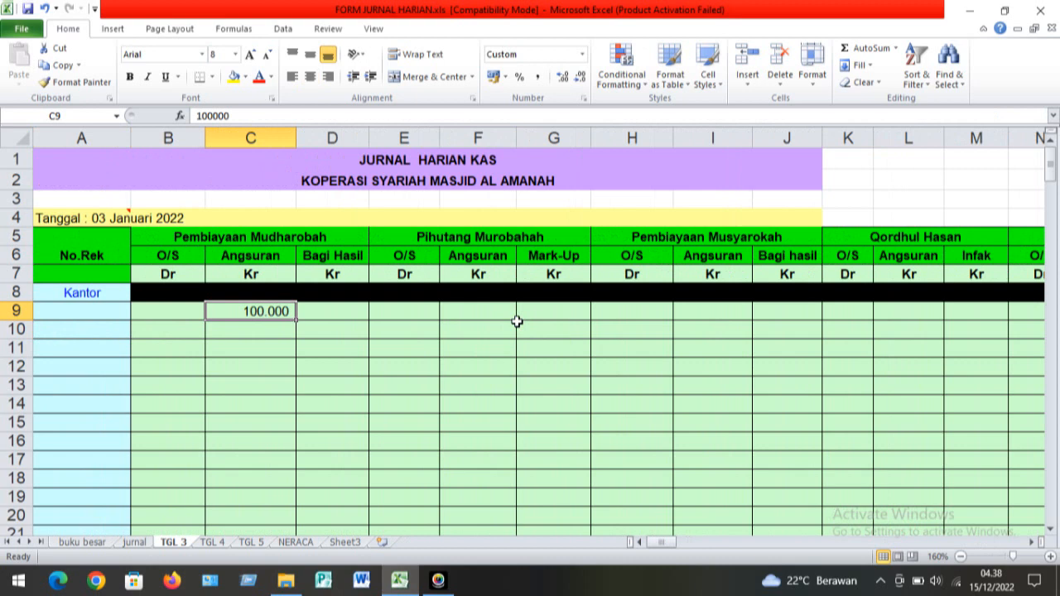
pyautogui.press('Delete')
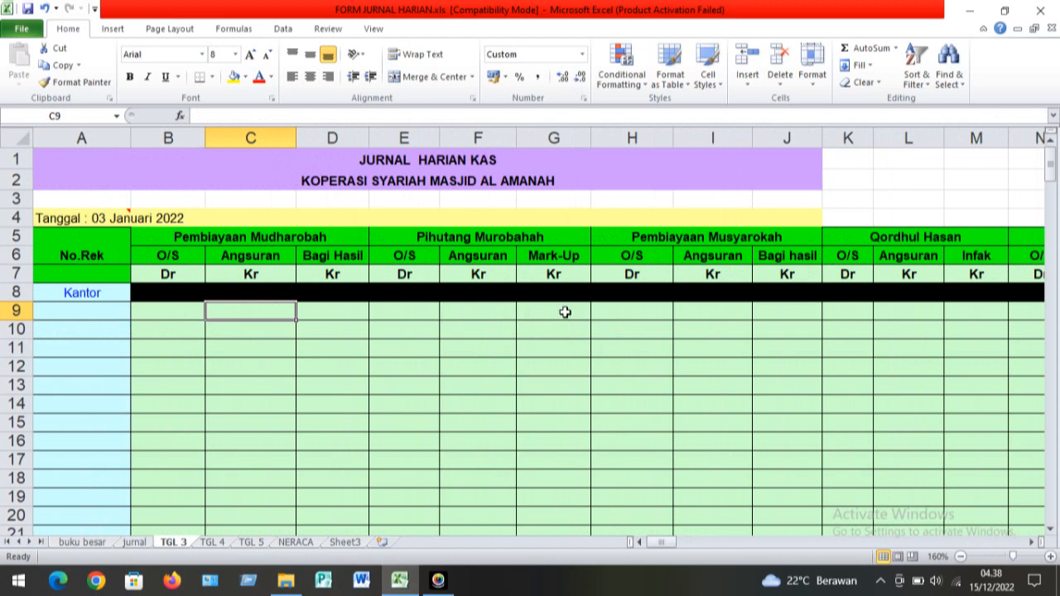
# Check the Kas Dr and Kr cells of the emptied row 9 in columns CZ and DA
pyautogui.moveTo(177, 328); pyautogui.dragTo(711, 423)
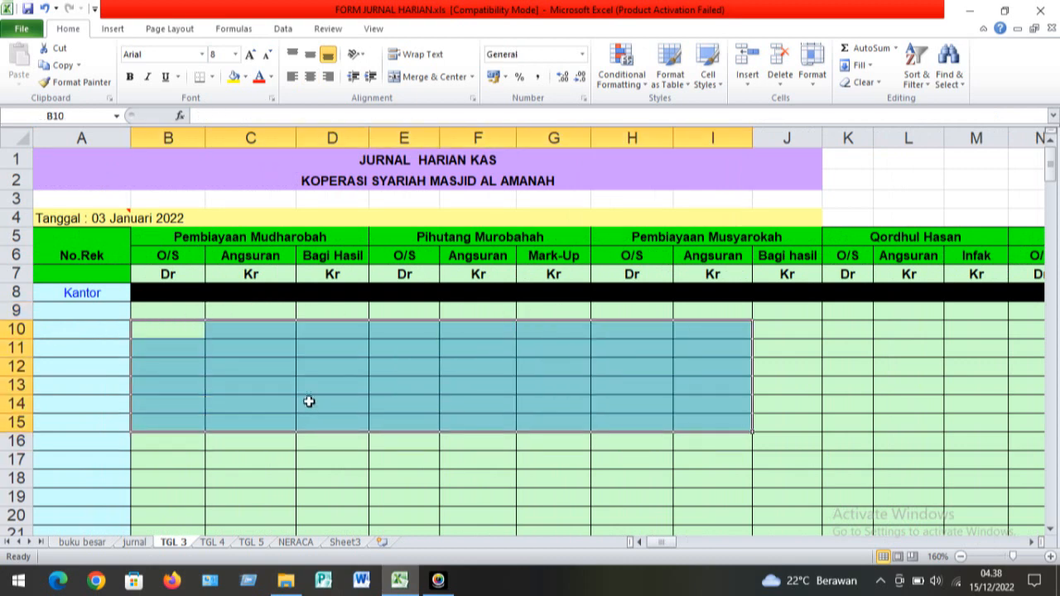
pyautogui.click(191, 332)
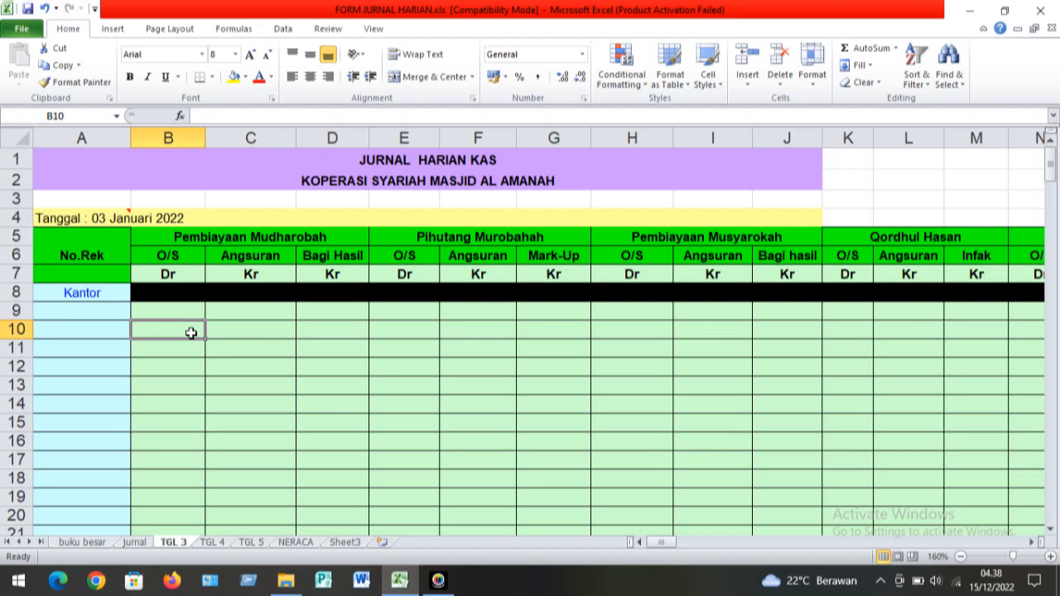
pyautogui.press('Up')
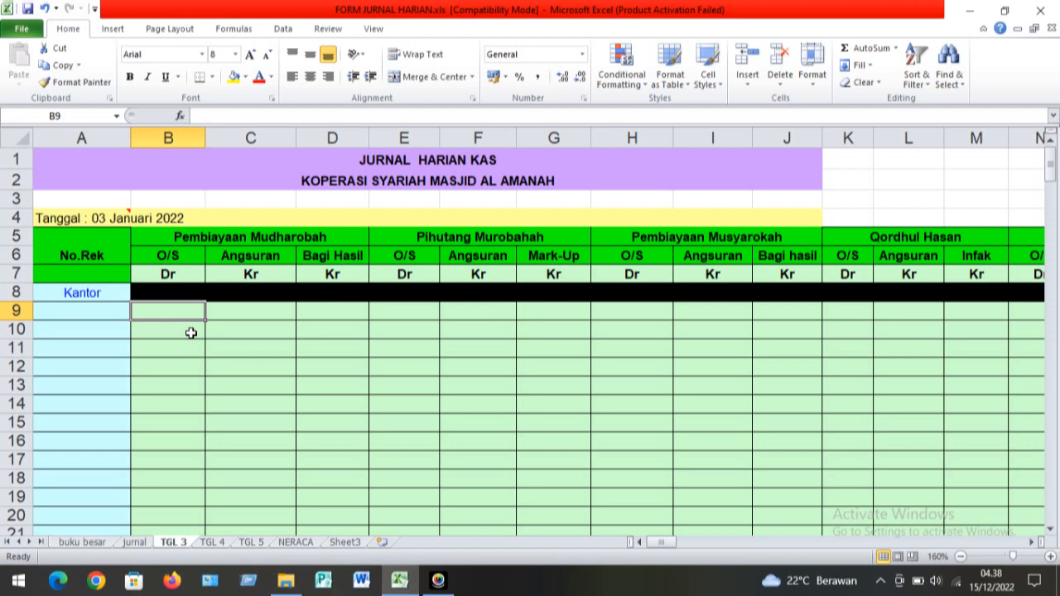
pyautogui.hotkey('ctrl', 'Right')
pyautogui.press('Right')
pyautogui.press('Right')
pyautogui.press('Left')
pyautogui.press('Left')
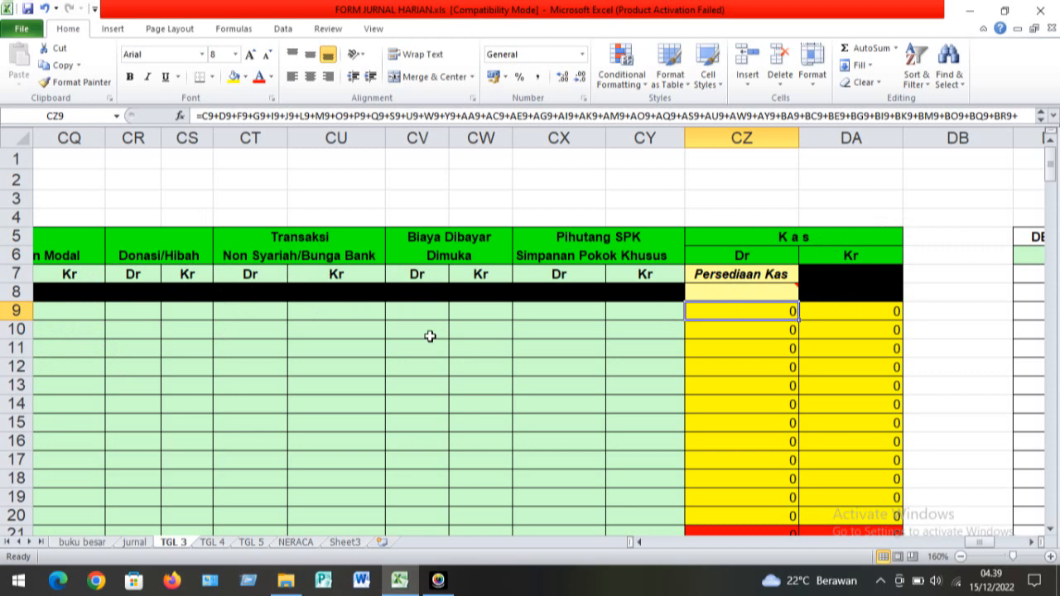
# Review the account columns along row 9 from No.Rek across to Kas and the DEBET recap column
pyautogui.click(245, 309)
pyautogui.press('Left')
pyautogui.press('Home')
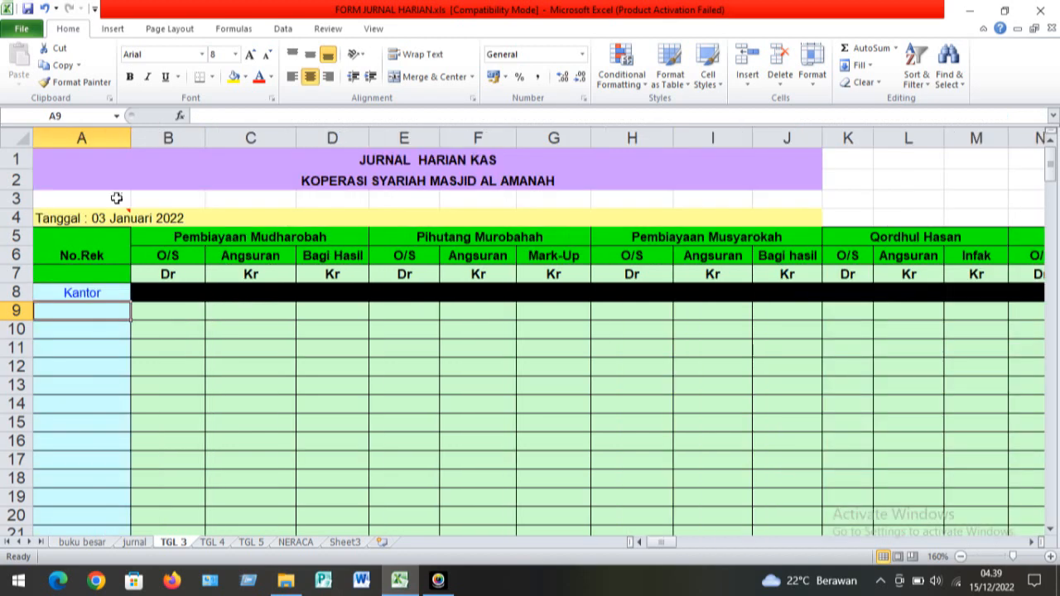
pyautogui.moveTo(106, 219)
pyautogui.press('Right')
pyautogui.press('Right')
pyautogui.press('Right')
pyautogui.press('Right')
pyautogui.press('Right')
pyautogui.press('Right')
pyautogui.press('Right')
pyautogui.press('Right')
pyautogui.press('Right')
pyautogui.press('Right')
pyautogui.press('Right')
pyautogui.press('Right')
pyautogui.press('Right')
pyautogui.press('Right')
pyautogui.press('Right')
pyautogui.press('Right')
pyautogui.press('Right')
pyautogui.press('Right')
pyautogui.press('Right')
pyautogui.press('Right')
pyautogui.press('Right')
pyautogui.press('Right')
pyautogui.press('Right')
pyautogui.press('Right')
pyautogui.press('Right')
pyautogui.press('Right')
pyautogui.press('Right')
pyautogui.press('Right')
pyautogui.press('Right')
pyautogui.press('Right')
pyautogui.press('Right')
pyautogui.press('Right')
pyautogui.press('Right')
pyautogui.press('Right')
pyautogui.press('Right')
pyautogui.press('Right')
pyautogui.press('Right')
pyautogui.press('Right')
pyautogui.press('Right')
pyautogui.press('Right')
pyautogui.press('Right')
pyautogui.press('Right')
pyautogui.press('Right')
pyautogui.press('Right')
pyautogui.press('Right')
pyautogui.press('Right')
pyautogui.press('Right')
pyautogui.press('Right')
pyautogui.press('Right')
pyautogui.press('Right')
pyautogui.press('Right')
pyautogui.press('Right')
pyautogui.press('Right')
pyautogui.press('Right')
pyautogui.press('Right')
pyautogui.press('Right')
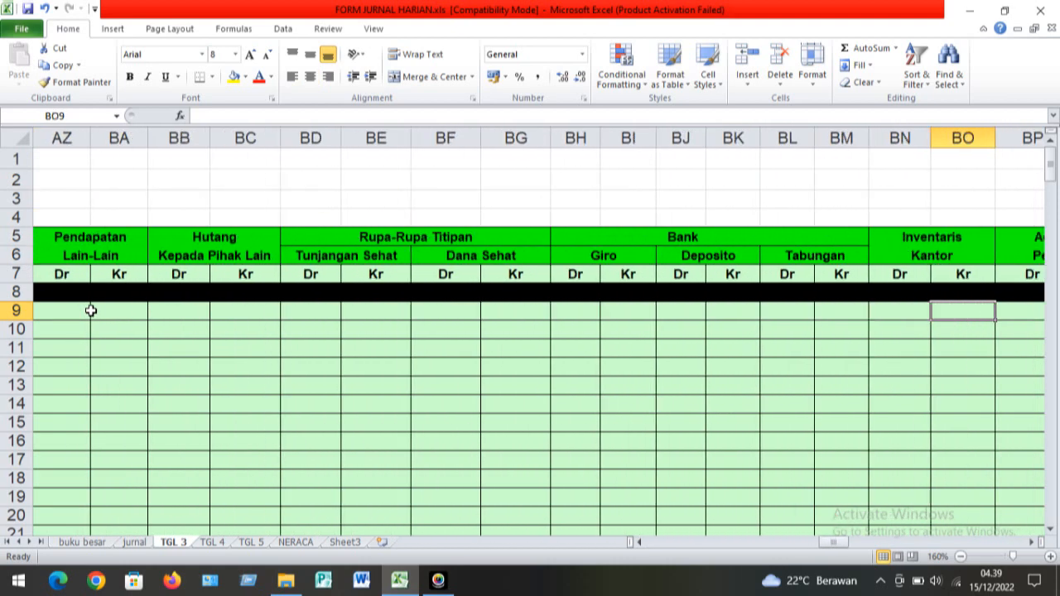
pyautogui.press('Right')
pyautogui.press('Right')
pyautogui.press('Right')
pyautogui.press('Right')
pyautogui.press('Right')
pyautogui.press('Right')
pyautogui.press('Right')
pyautogui.press('Right')
pyautogui.press('Right')
pyautogui.press('Right')
pyautogui.press('Right')
pyautogui.press('Right')
pyautogui.press('Right')
pyautogui.press('Right')
pyautogui.press('Right')
pyautogui.press('Right')
pyautogui.press('Right')
pyautogui.press('Right')
pyautogui.press('Right')
pyautogui.press('Right')
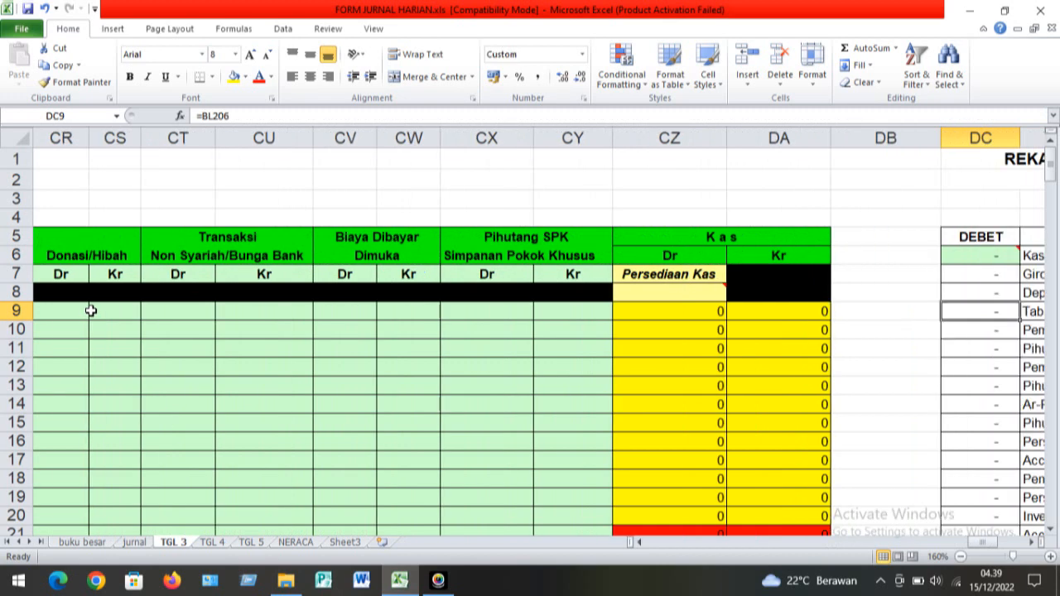
# Examine the Persediaan Kas cell CZ8 and its note on the morning cash reserve, along with the neighbouring row 8 cells
pyautogui.click(664, 276)
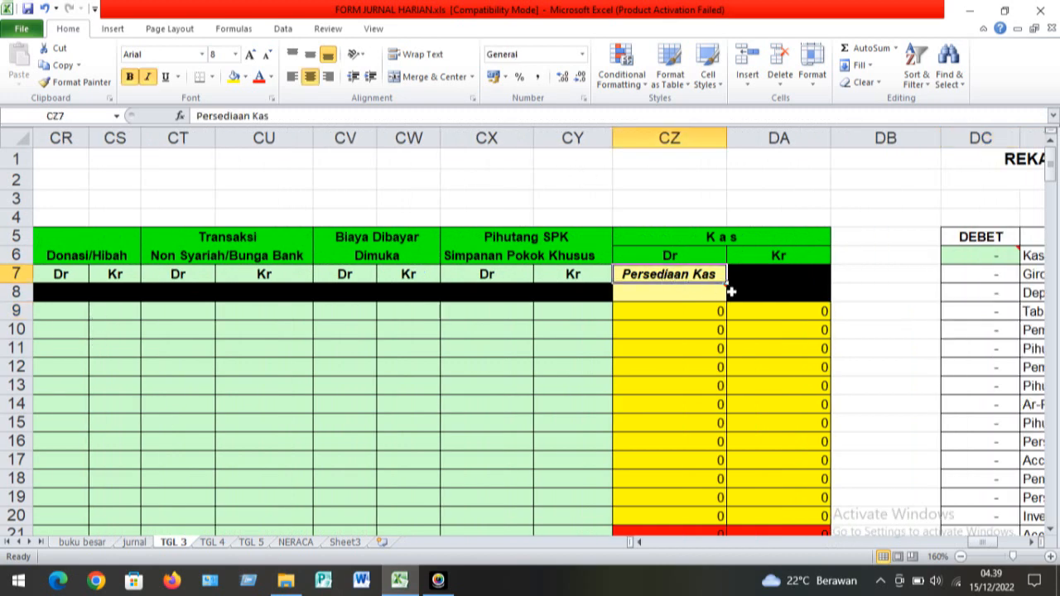
pyautogui.moveTo(722, 289)
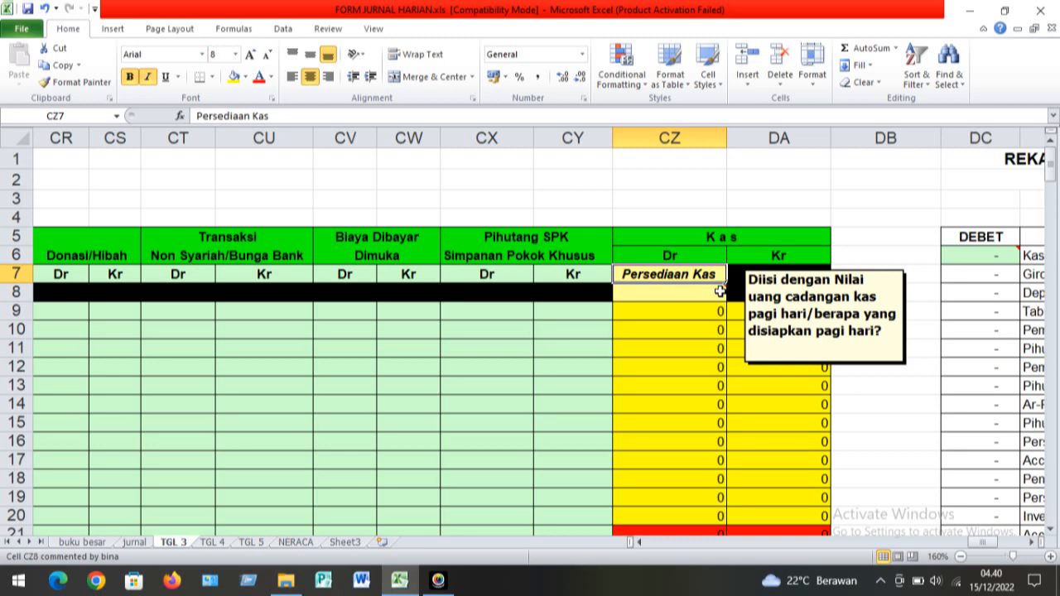
pyautogui.click(699, 293)
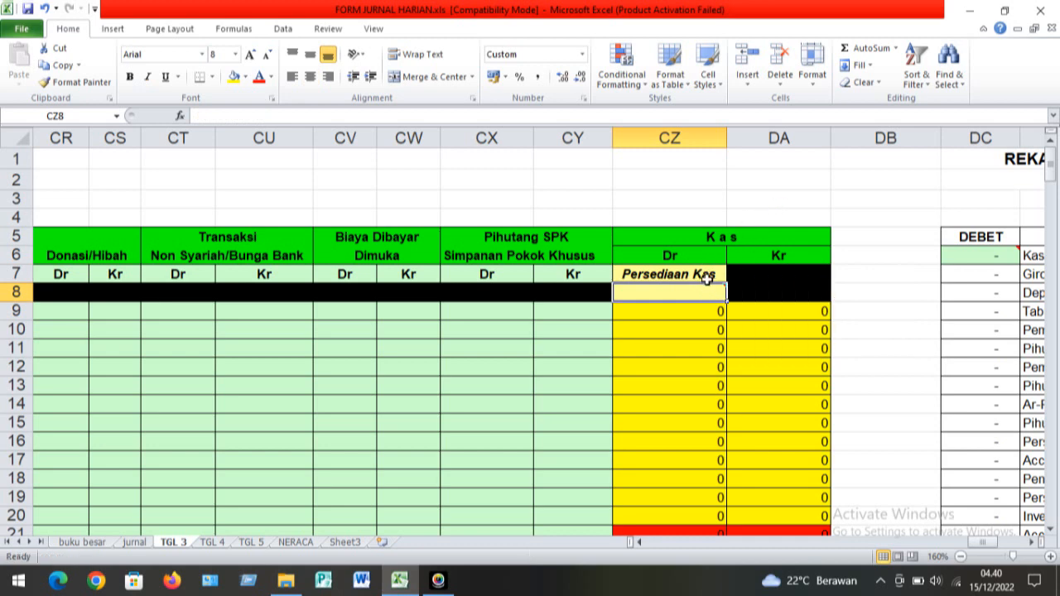
pyautogui.moveTo(671, 296)
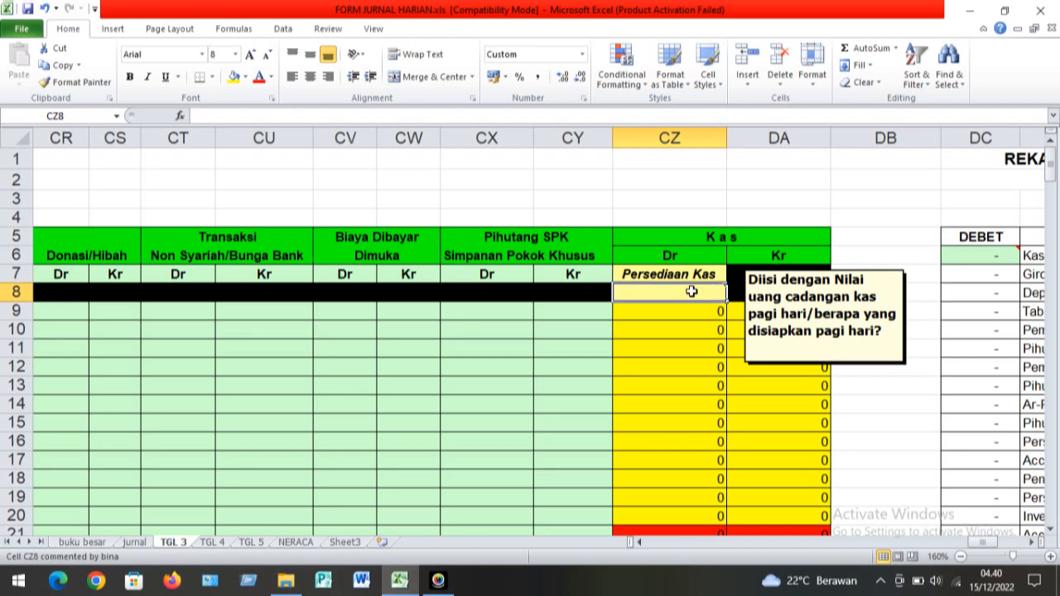
pyautogui.press('Left')
pyautogui.press('Left')
pyautogui.press('Left')
pyautogui.press('Left')
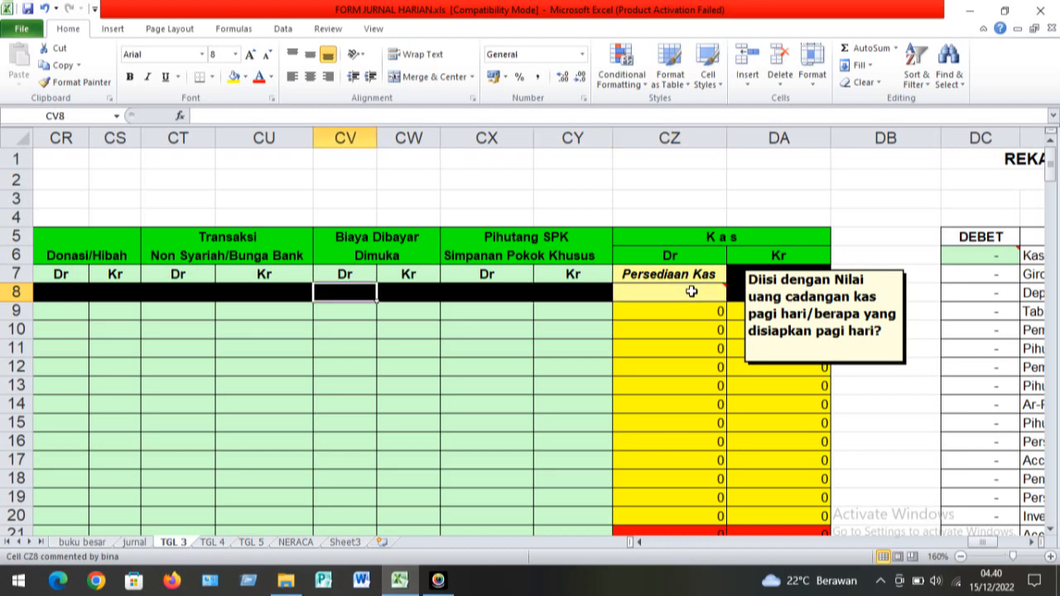
pyautogui.press('Right')
pyautogui.press('Right')
pyautogui.press('Right')
pyautogui.press('Right')
pyautogui.press('Right')
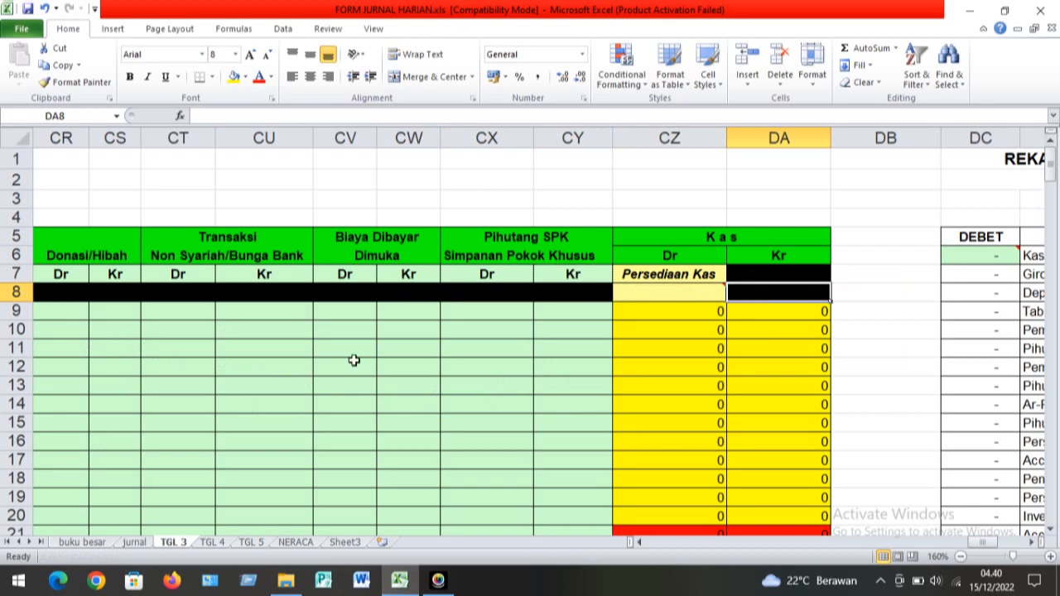
# Review the Kas columns downward, including the subtotals in rows 92 and 160 and the deposit assessment blocks beside them
pyautogui.click(773, 406)
pyautogui.press('Down')
pyautogui.hotkey('ctrl', 'Down')
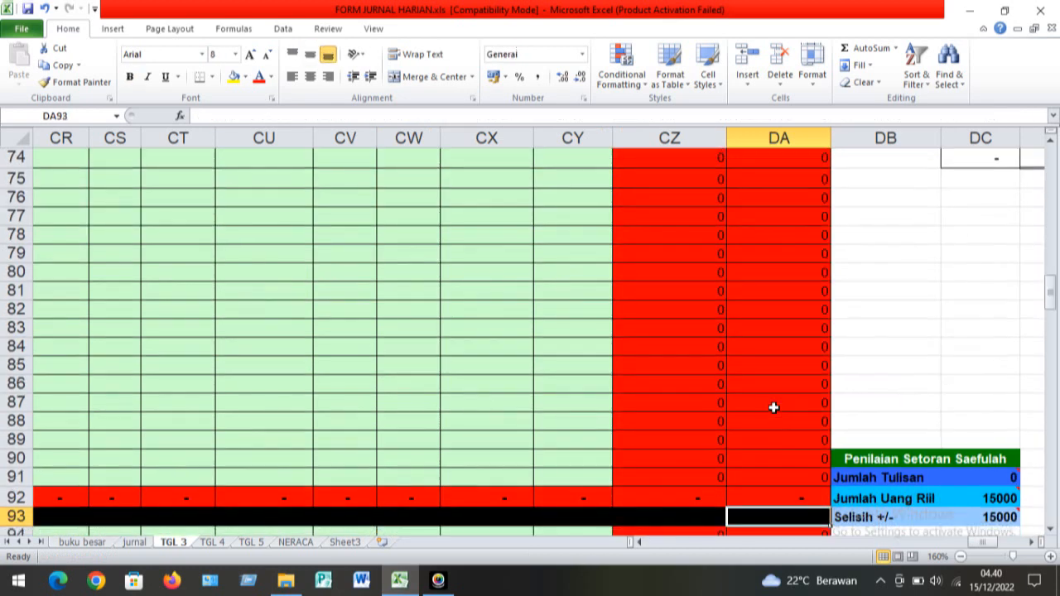
pyautogui.press('Down')
pyautogui.press('Down')
pyautogui.press('Down')
pyautogui.press('Down')
pyautogui.press('Down')
pyautogui.press('Down')
pyautogui.press('Down')
pyautogui.press('Down')
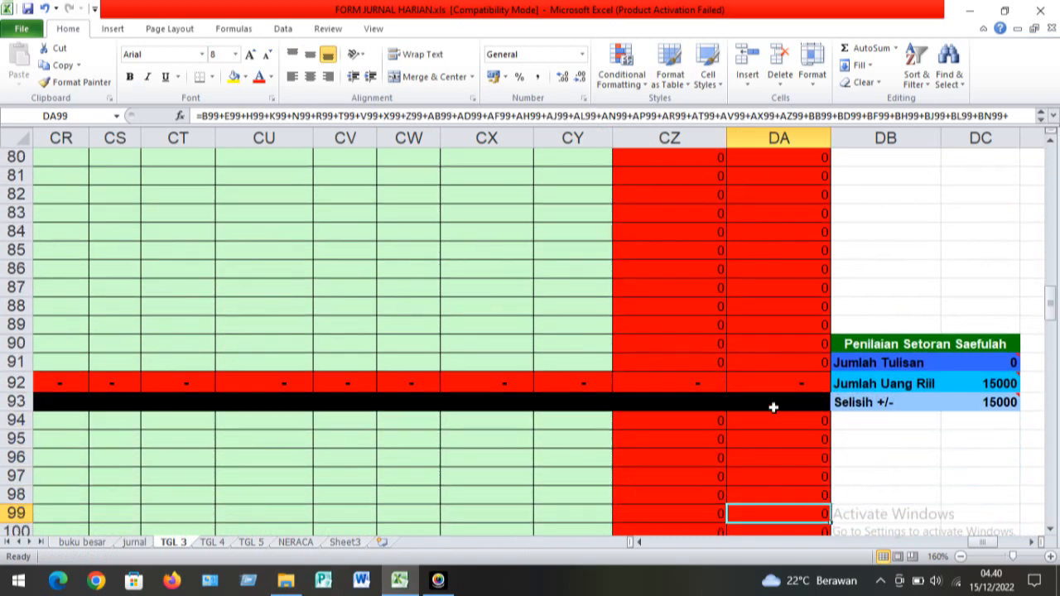
pyautogui.hotkey('ctrl', 'Down')
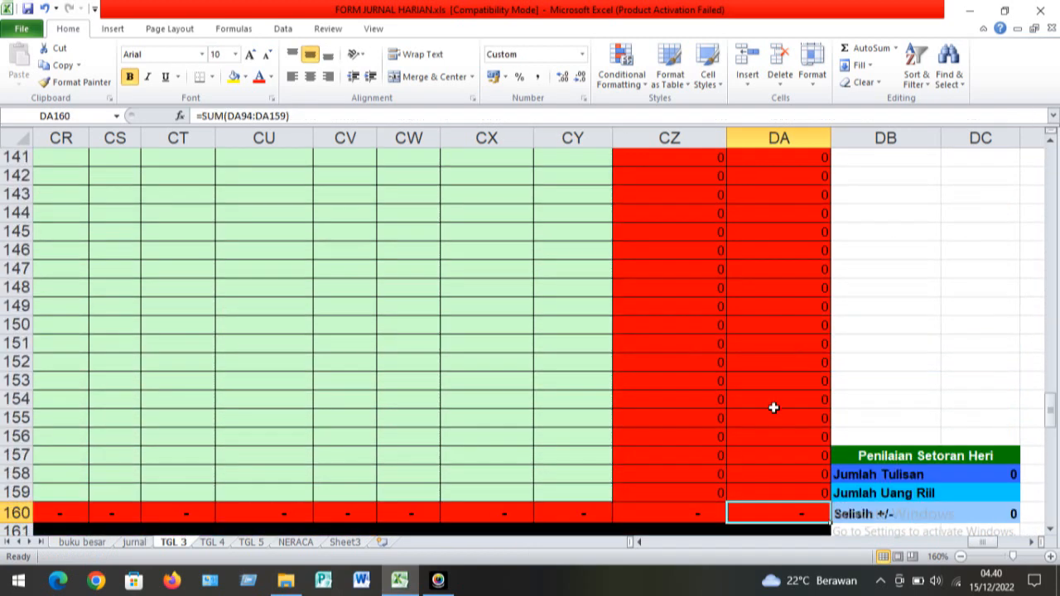
pyautogui.press('Down')
pyautogui.press('Down')
pyautogui.hotkey('ctrl', 'Down')
# Examine the Kas subtotal in DA203 and the Setoran Akhir Tutup Kas block with its note in row 208
pyautogui.press('Down')
pyautogui.press('Down')
pyautogui.press('Down')
pyautogui.press('Down')
pyautogui.press('Down')
pyautogui.press('Down')
pyautogui.press('Down')
pyautogui.press('Down')
pyautogui.press('Down')
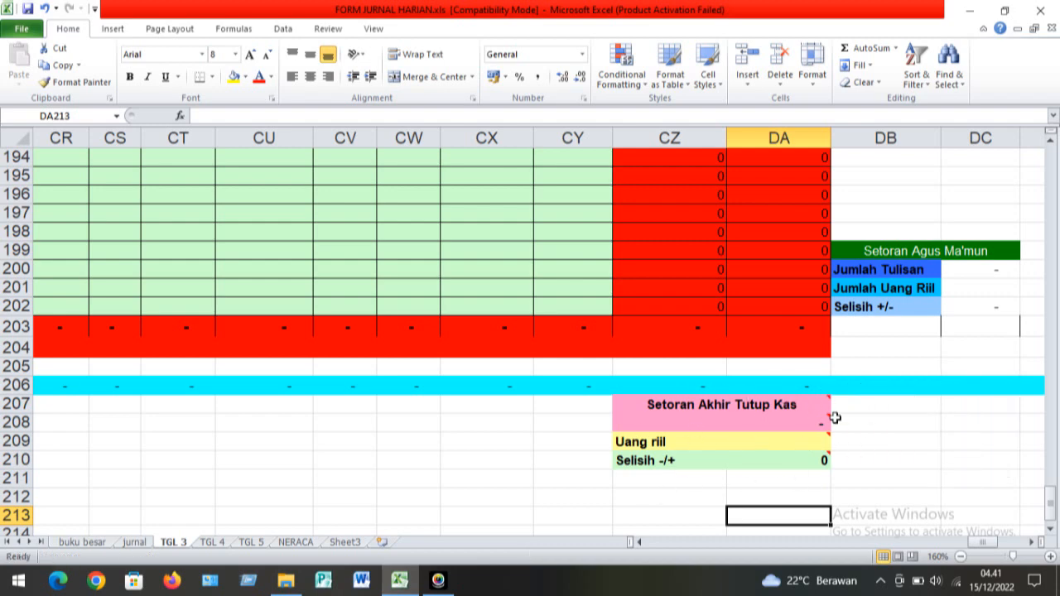
pyautogui.moveTo(808, 431)
pyautogui.click(782, 328)
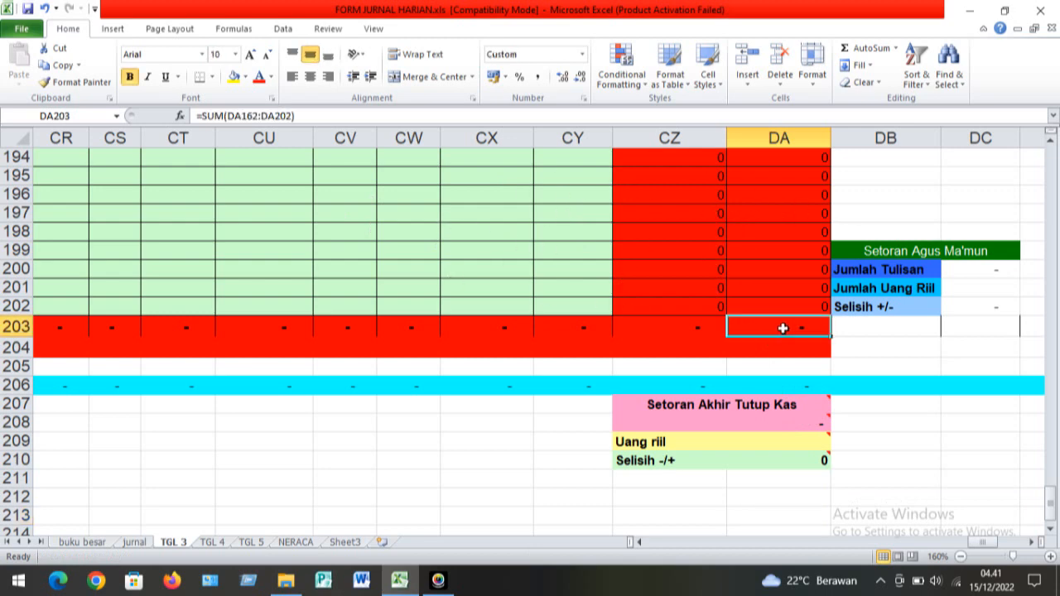
pyautogui.moveTo(789, 416)
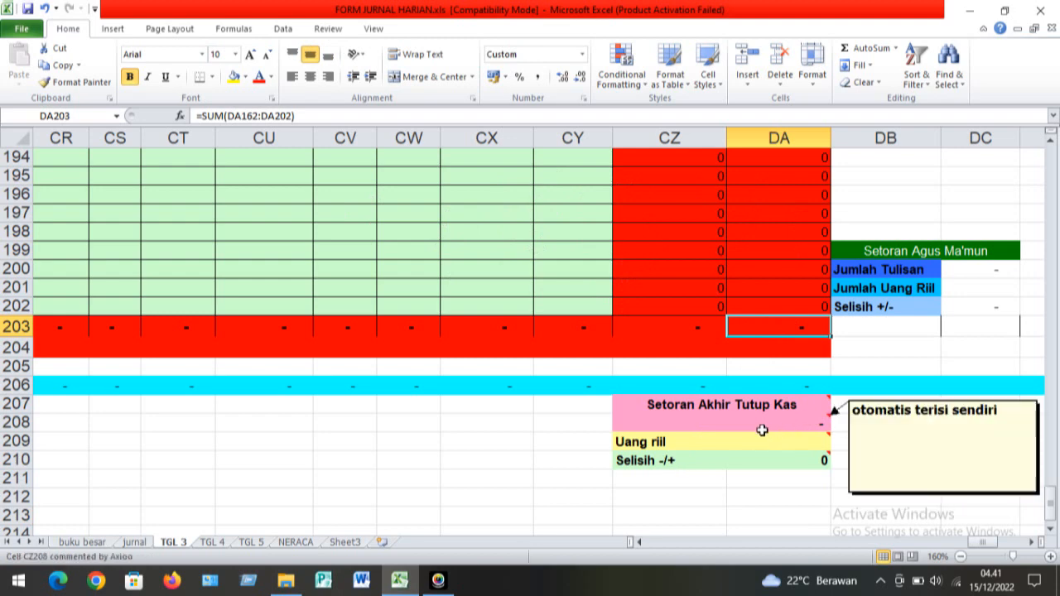
# Enter 1000000 as the Pembiayaan Mudharobah O/S debit in B9
pyautogui.click(570, 269)
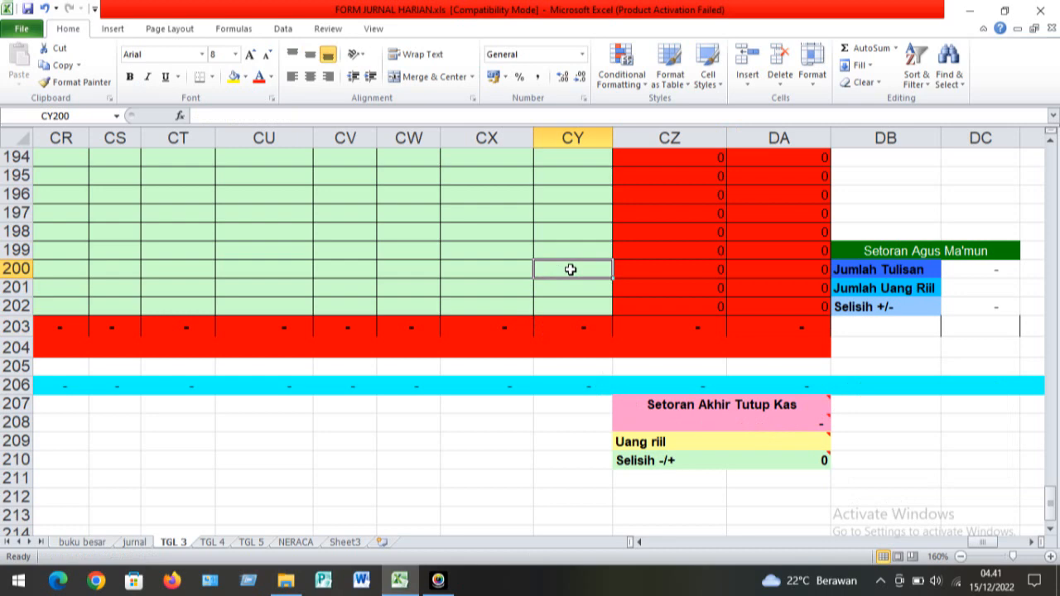
pyautogui.press('pageup')
pyautogui.press('pageup')
pyautogui.press('pageup')
pyautogui.press('pageup')
pyautogui.press('pageup')
pyautogui.press('pageup')
pyautogui.press('pageup')
pyautogui.press('pageup')
pyautogui.press('pageup')
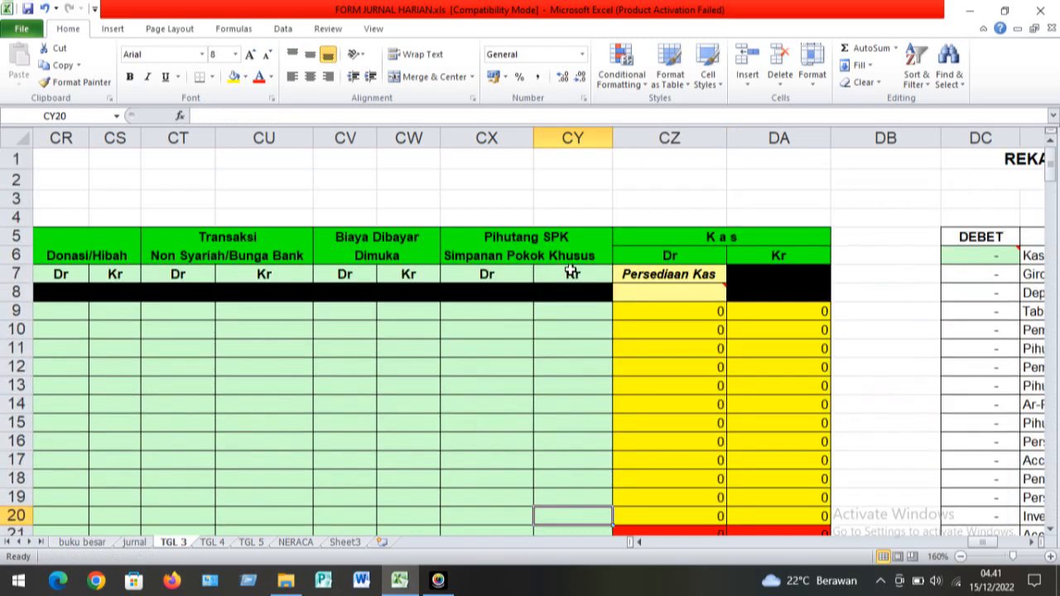
pyautogui.press('Down')
pyautogui.click(524, 287)
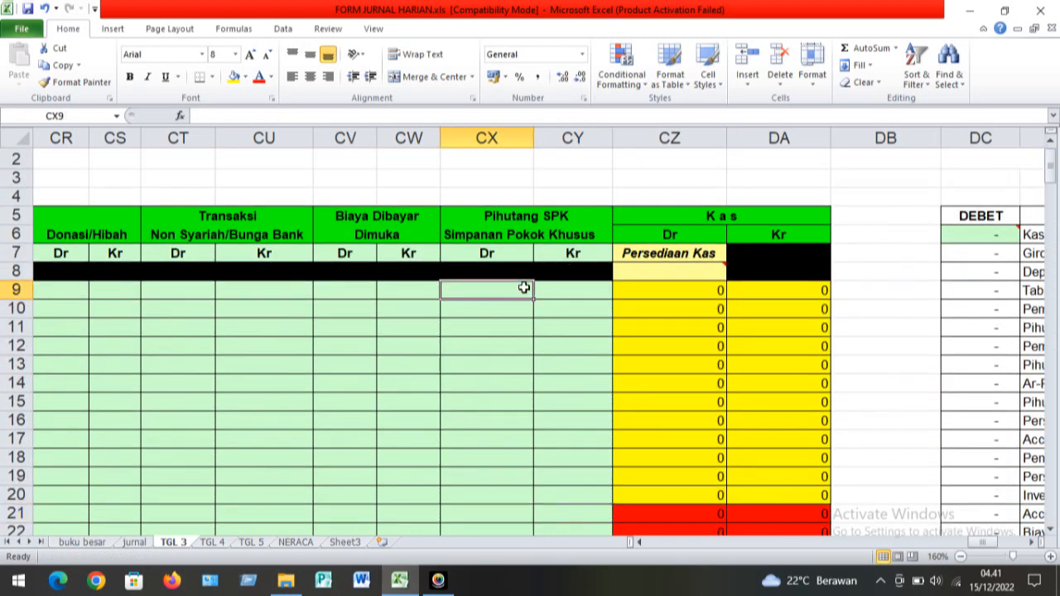
pyautogui.press('Home')
pyautogui.press('Right')
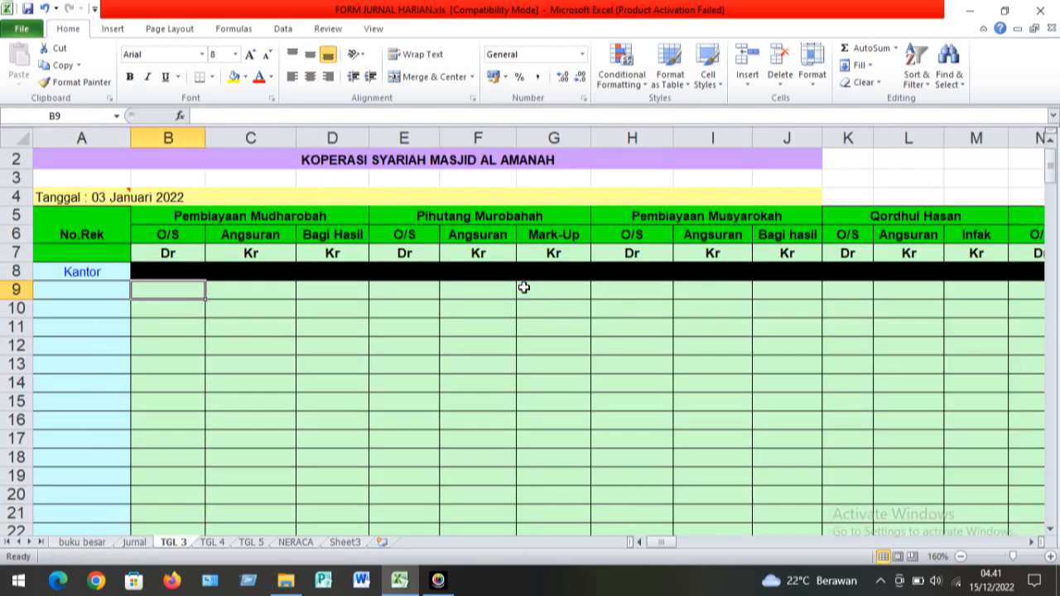
pyautogui.write('1')
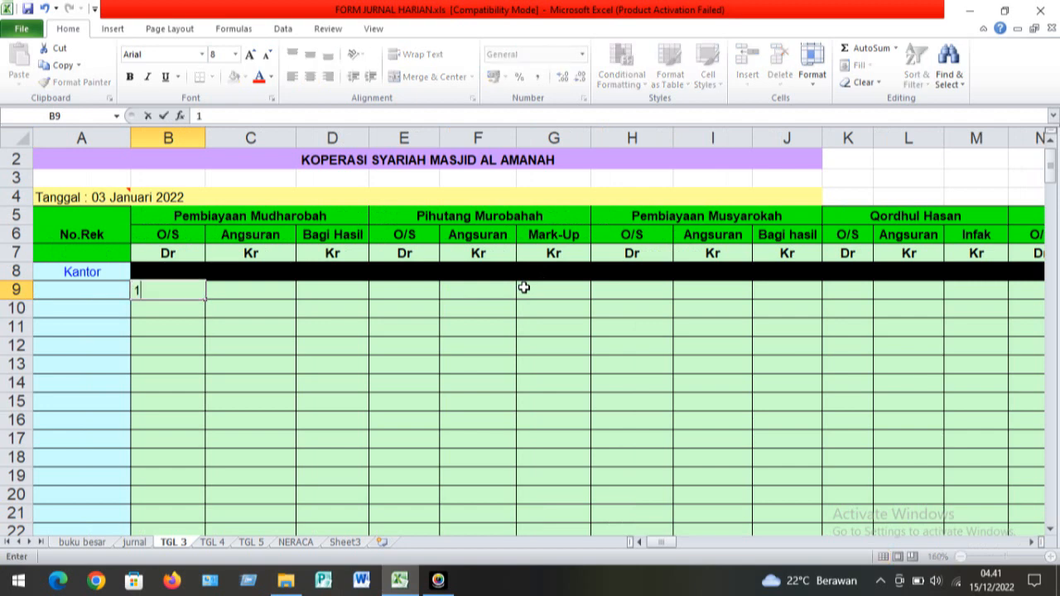
pyautogui.write('000000')
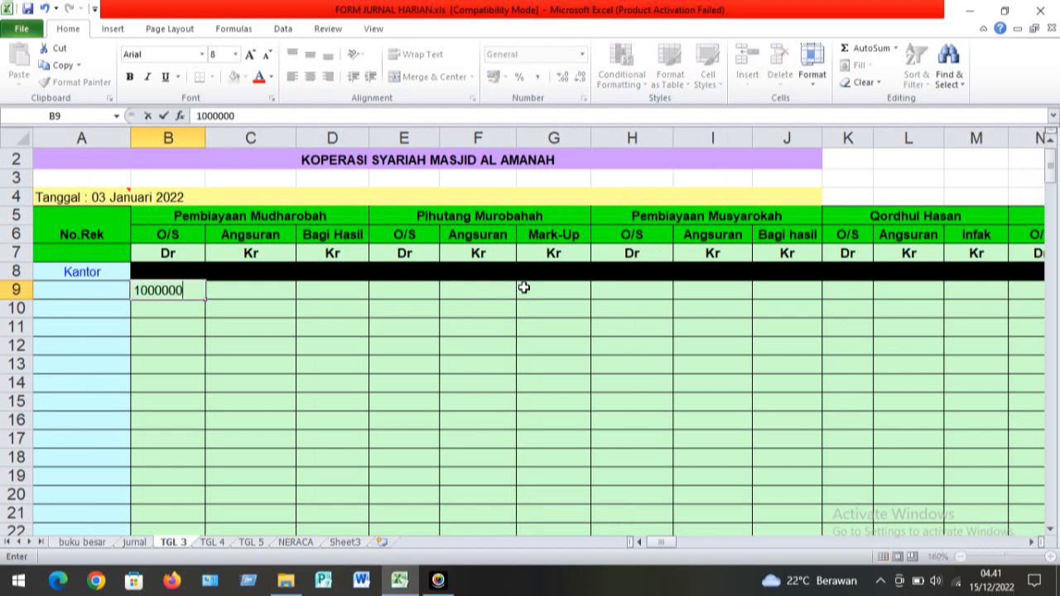
# Check the Kas Dr and Kr amounts for row 9, then select the Persediaan Kas cell CZ8
pyautogui.press('Right')
pyautogui.hotkey('ctrl', 'Right')
pyautogui.press('Right')
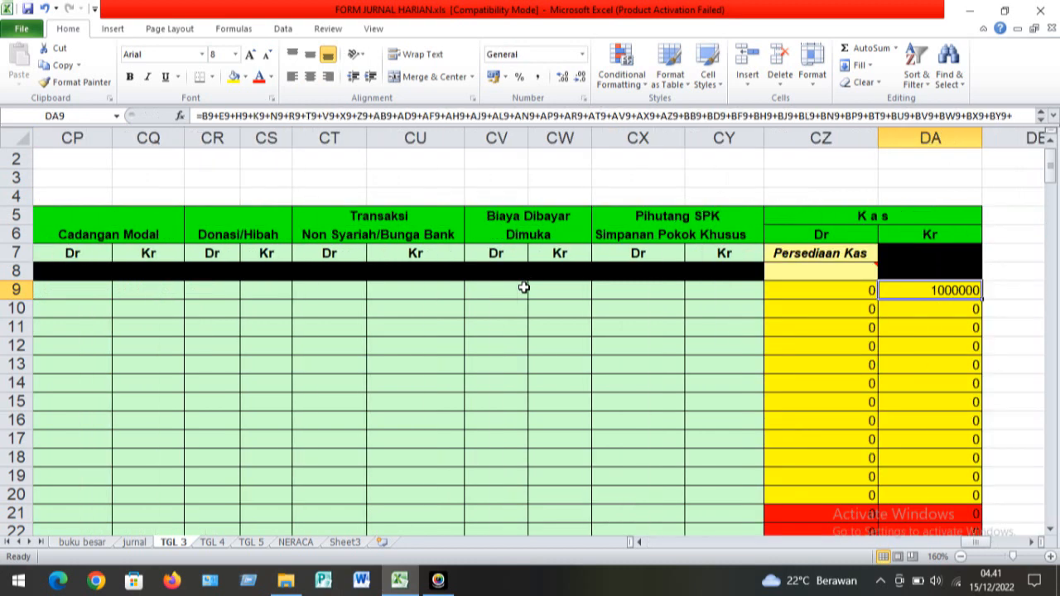
pyautogui.press('Right')
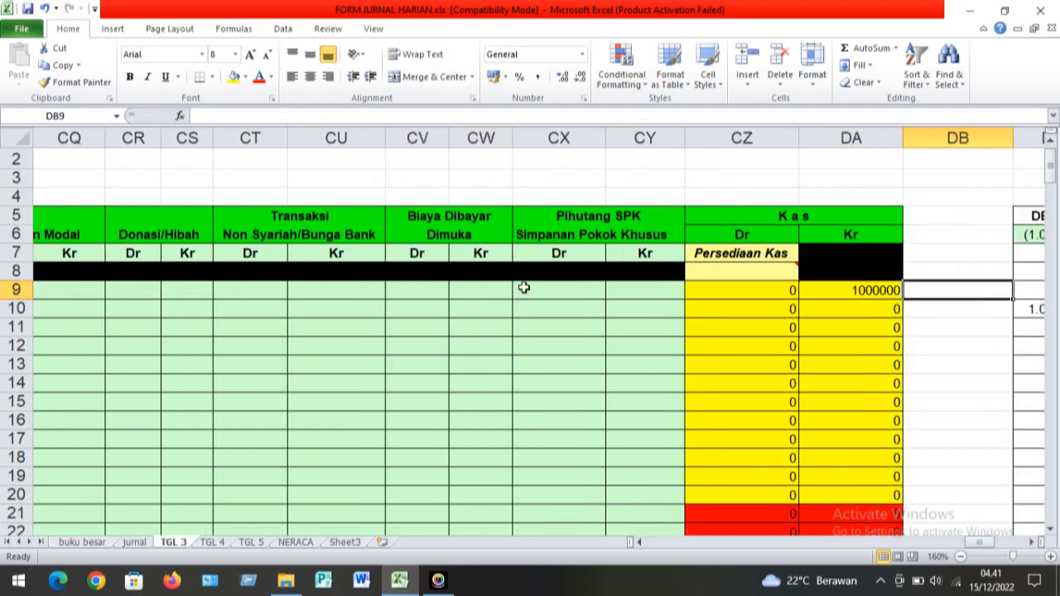
pyautogui.click(724, 272)
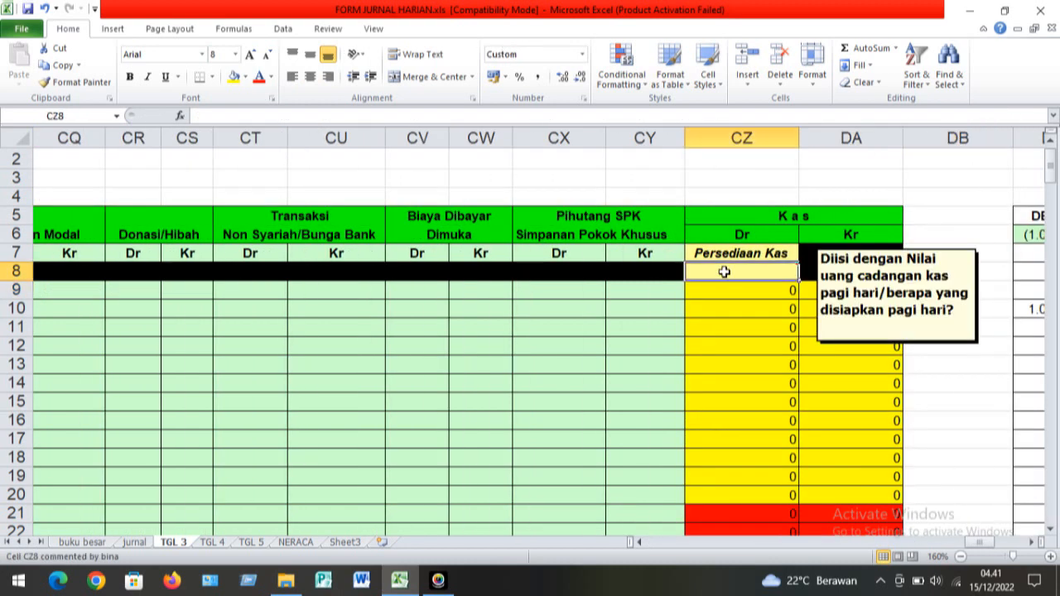
# Enter 5000000 as the opening Persediaan Kas in CZ8
pyautogui.write('5000000')
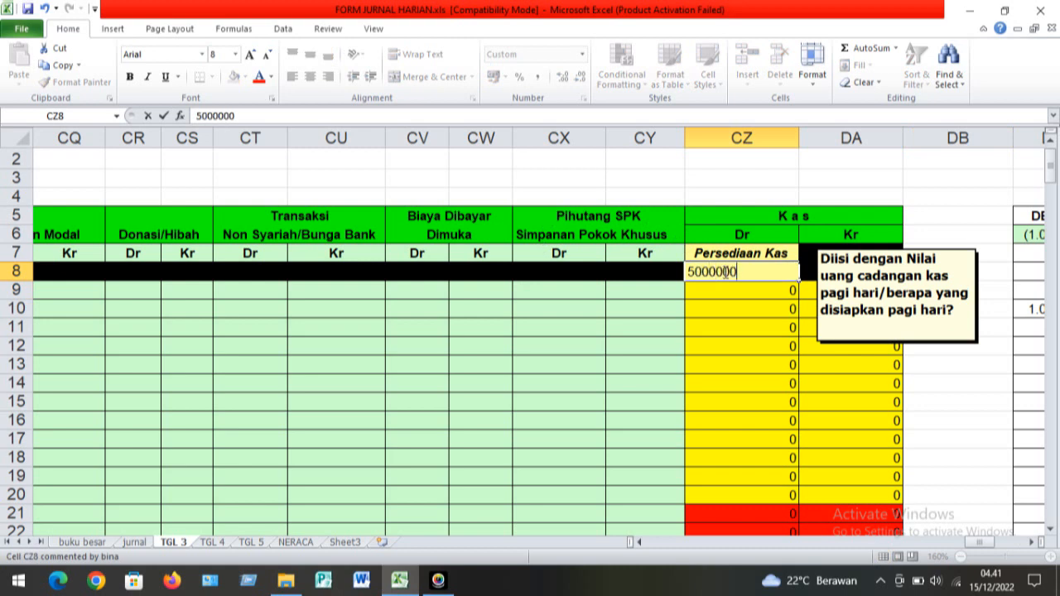
pyautogui.press('Right')
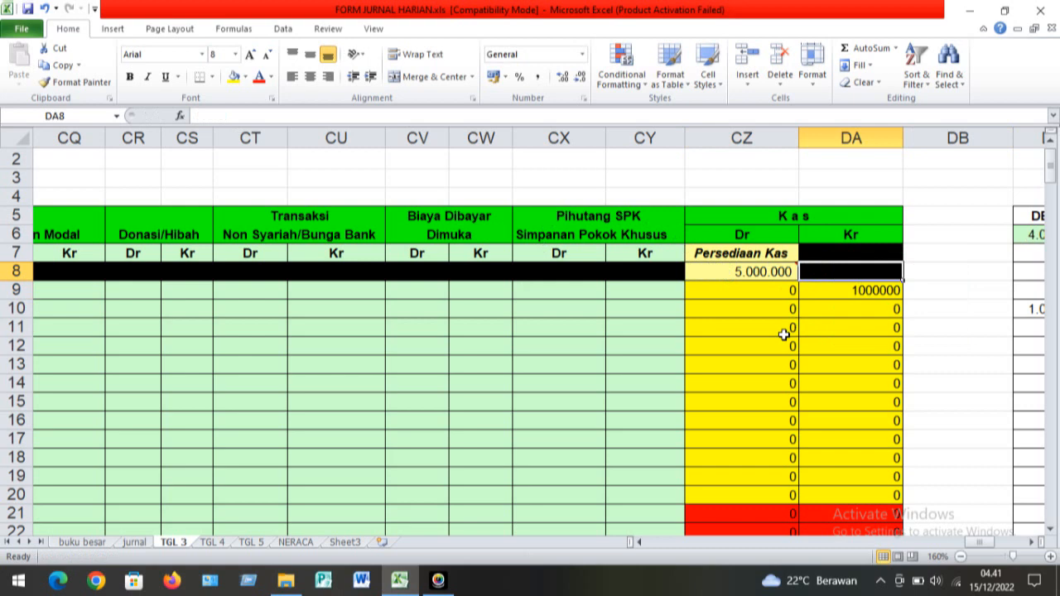
# Examine the Setoran Akhir Tutup Kas block below the Kas columns, including the note and formula in CZ208
pyautogui.click(977, 377)
pyautogui.hotkey('ctrl', 'Down')
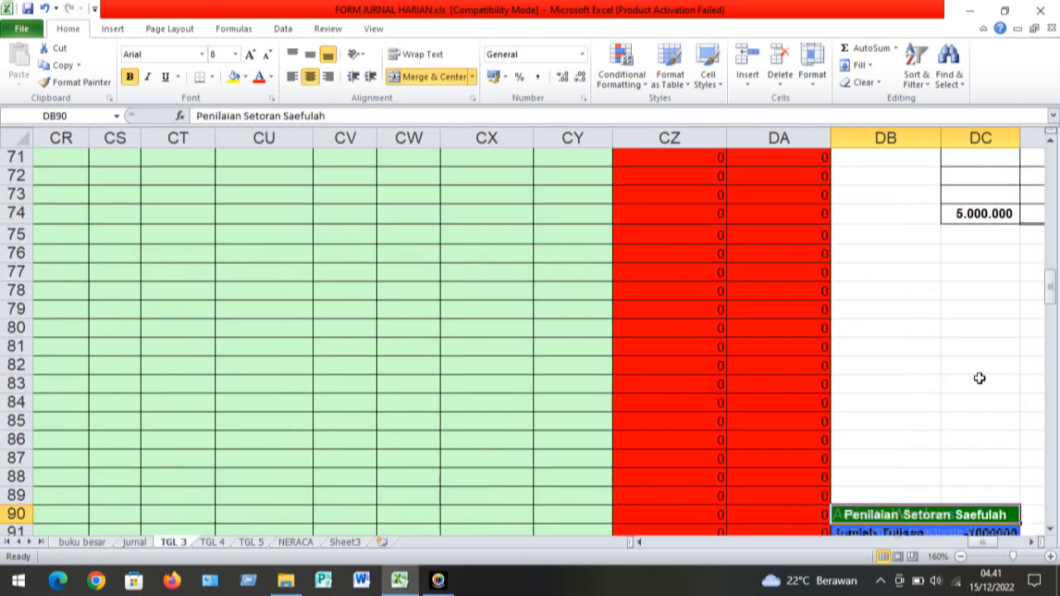
pyautogui.press('Down')
pyautogui.press('Down')
pyautogui.press('Down')
pyautogui.hotkey('ctrl', 'Down')
pyautogui.press('Down')
pyautogui.press('Down')
pyautogui.press('Down')
pyautogui.hotkey('ctrl', 'Down')
pyautogui.press('Down')
pyautogui.press('Down')
pyautogui.press('Down')
pyautogui.hotkey('ctrl', 'Down')
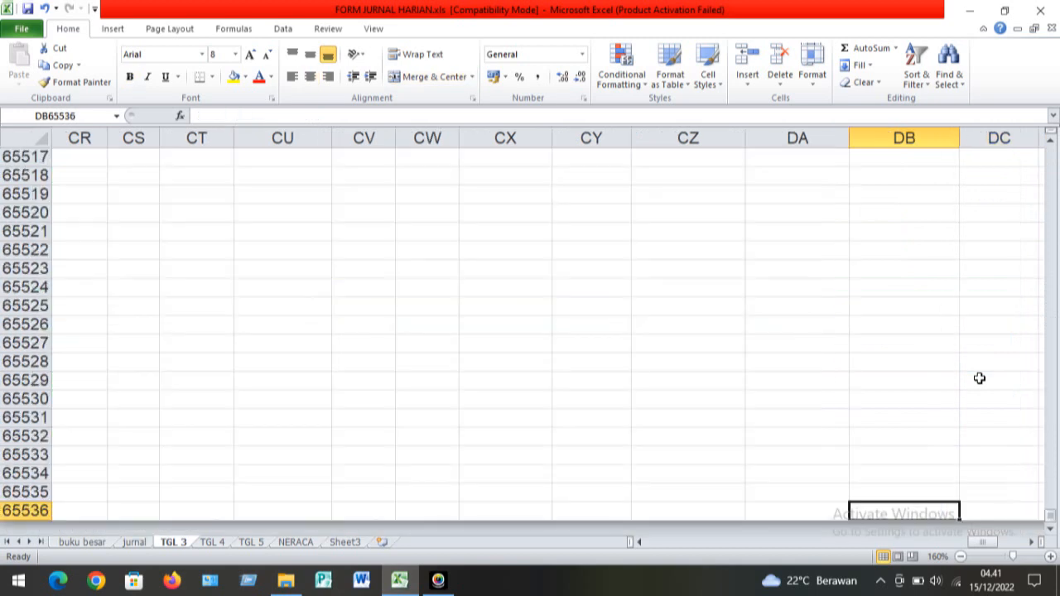
pyautogui.hotkey('ctrl', 'Up')
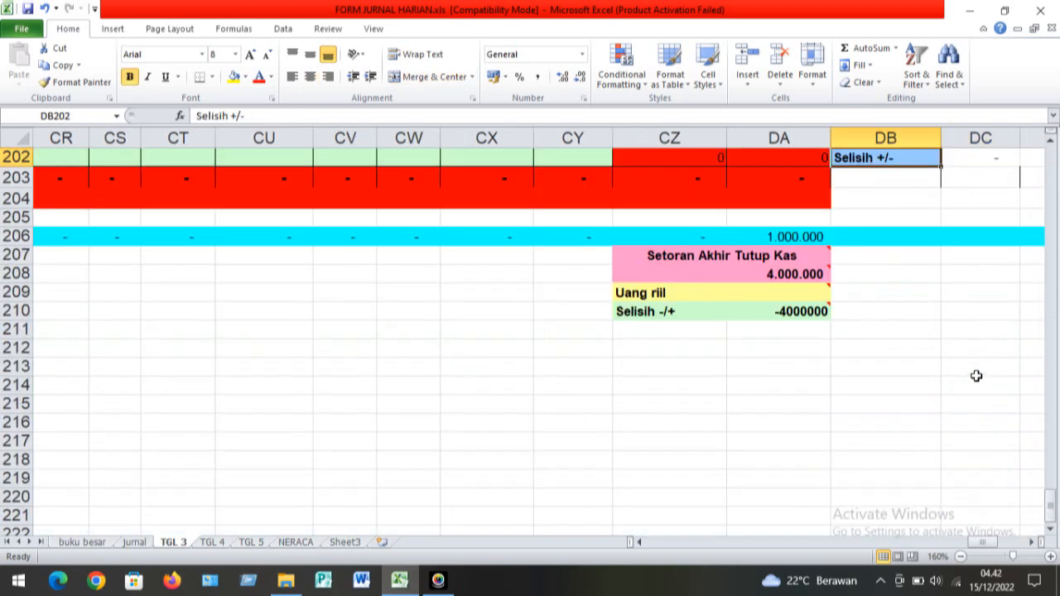
pyautogui.moveTo(761, 274)
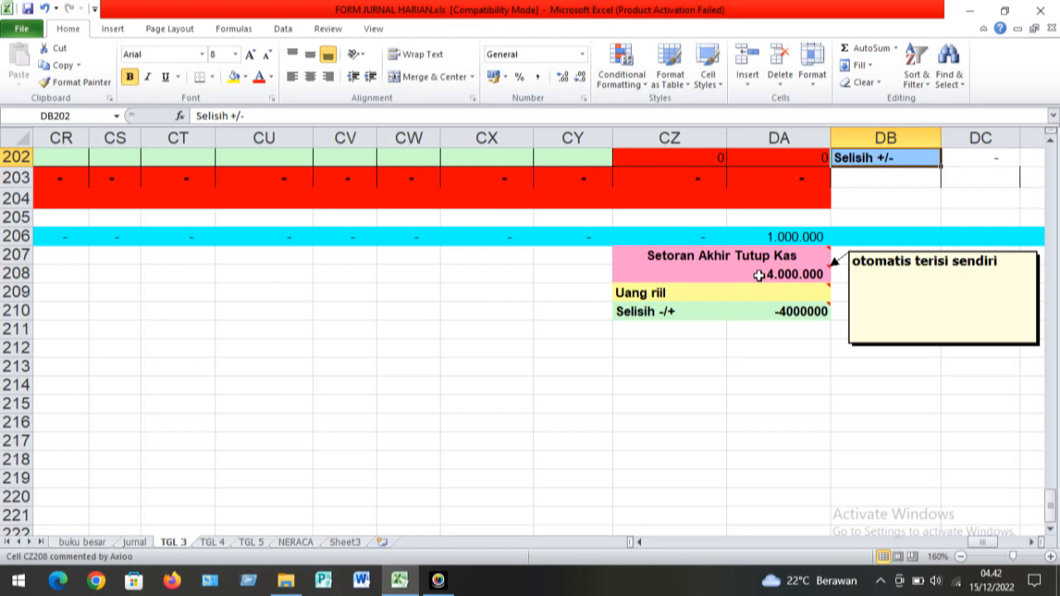
pyautogui.click(759, 275)
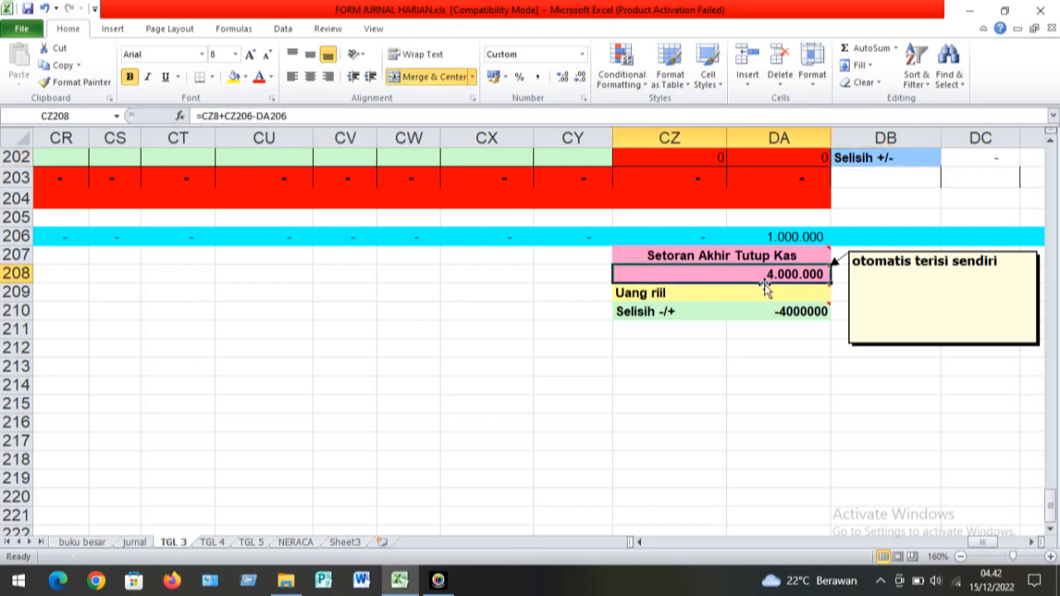
# Enter 3000000 as the Uang riil amount in DA209 and check the Selisih -/+ row beneath it
pyautogui.click(769, 291)
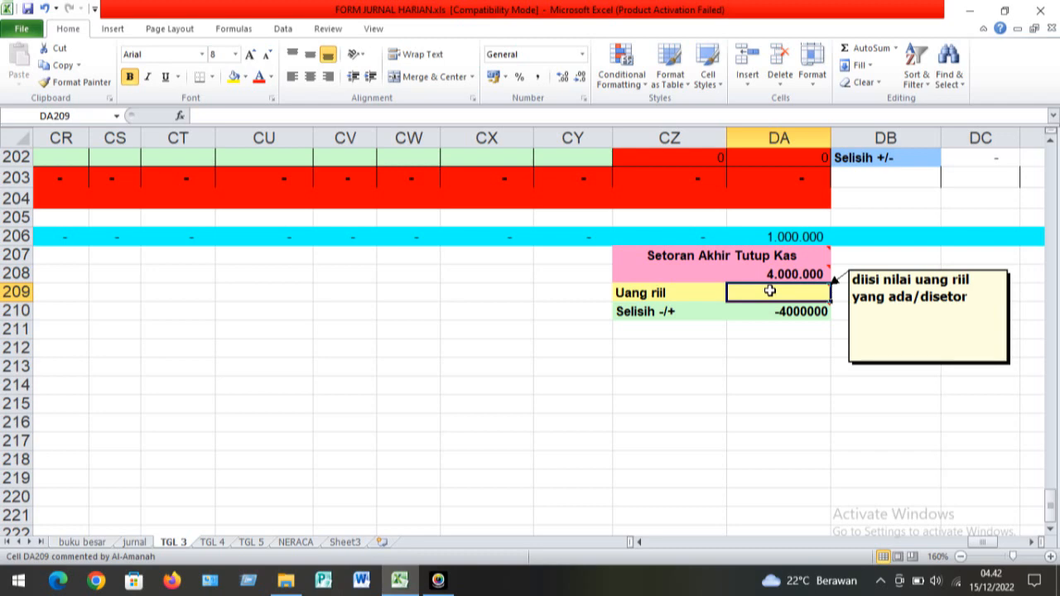
pyautogui.write('300000')
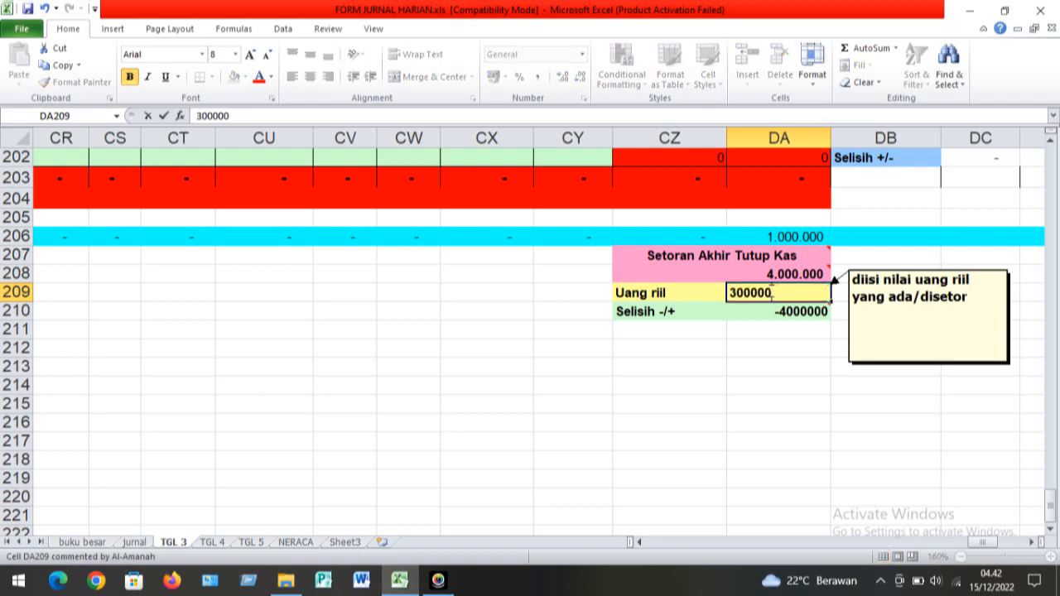
pyautogui.write('0')
pyautogui.press('Return')
pyautogui.moveTo(756, 321)
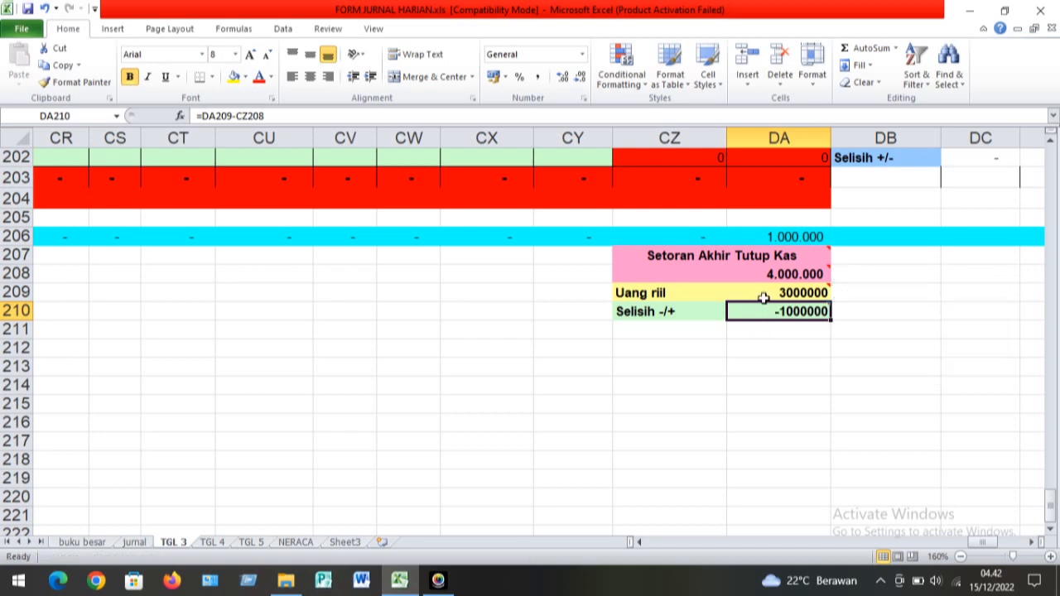
pyautogui.moveTo(763, 294)
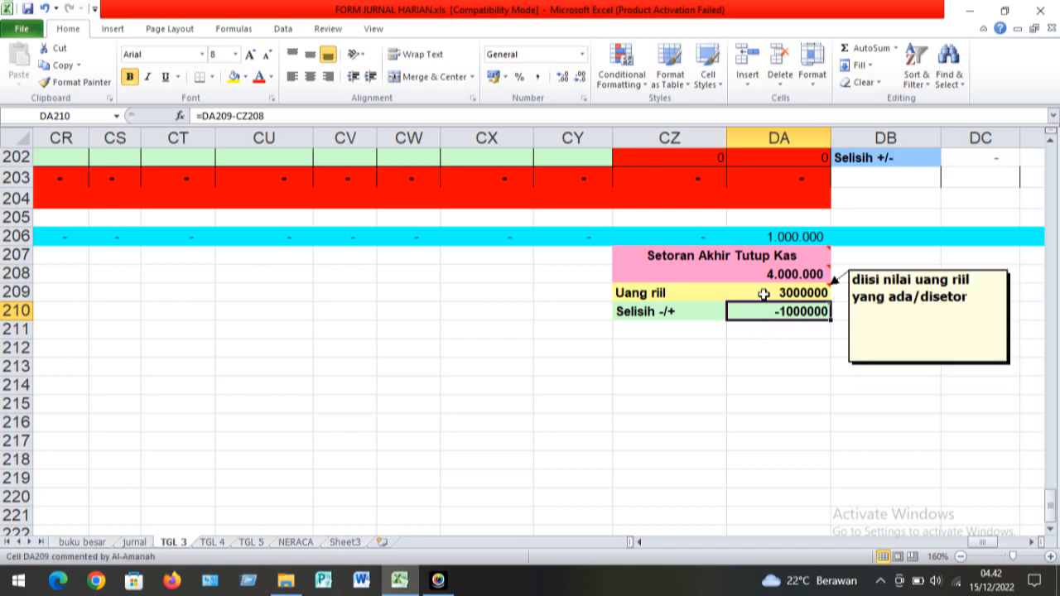
pyautogui.moveTo(755, 274)
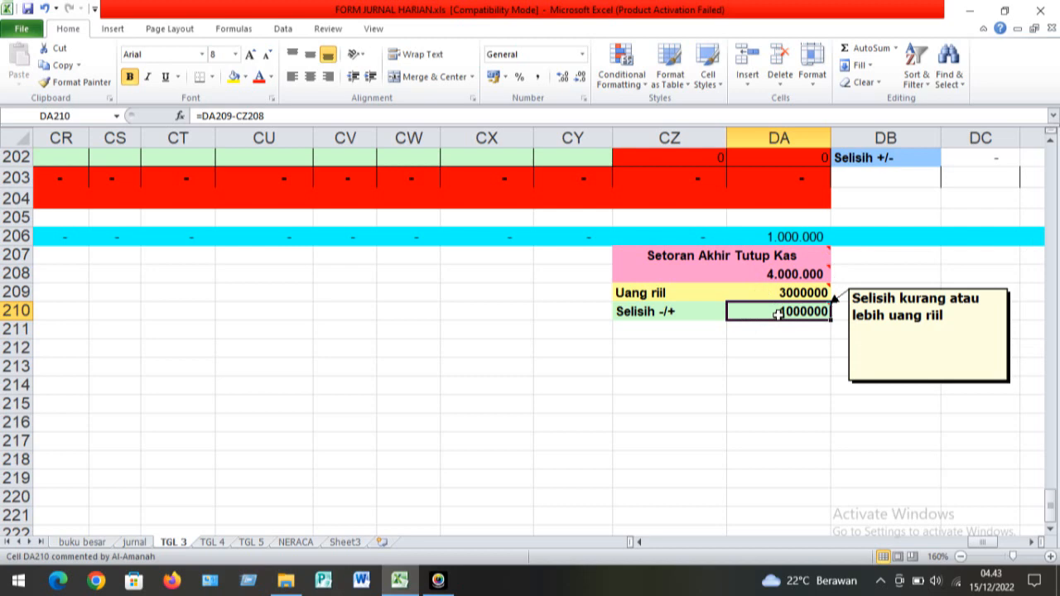
# Clear the Uang riil amount in DA209
pyautogui.click(770, 292)
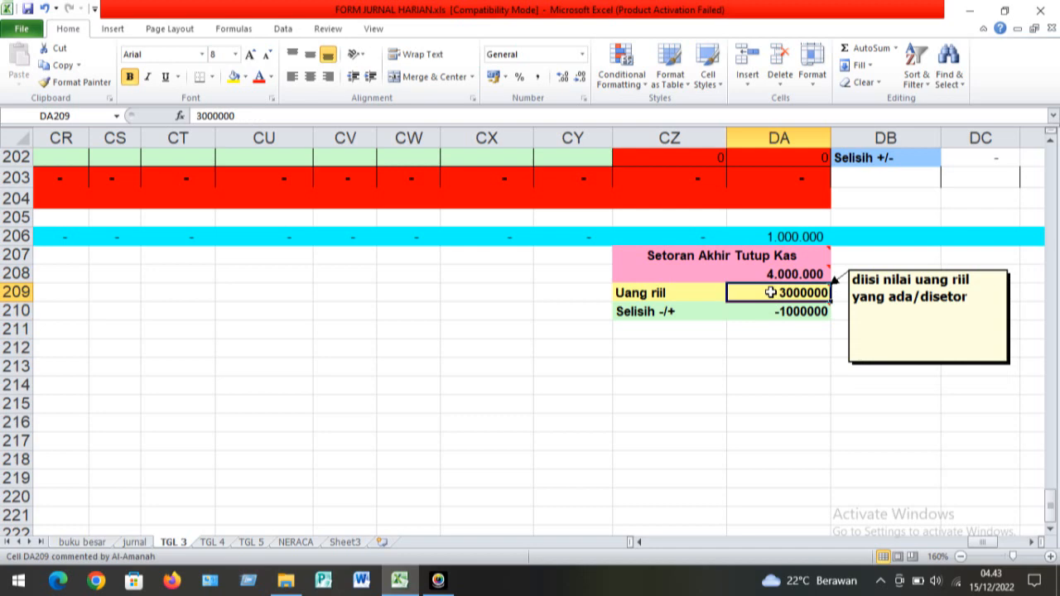
pyautogui.press('Delete')
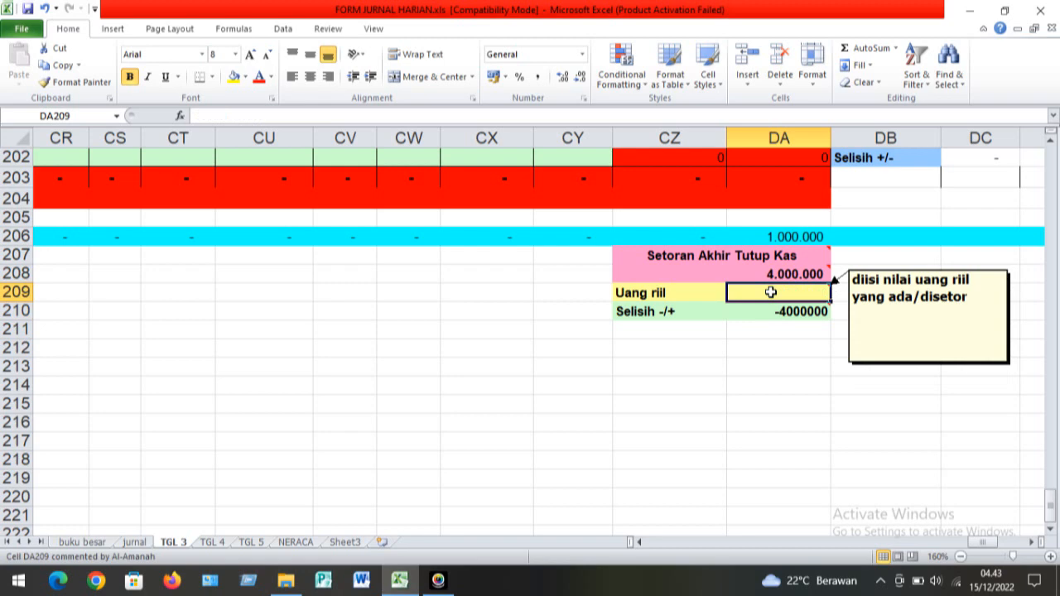
# Examine the Rekap Mutasi Buku Besar table on the jurnal sheet, including the formula and note of its date in DC2
pyautogui.hotkey('ctrl', 'pageup')
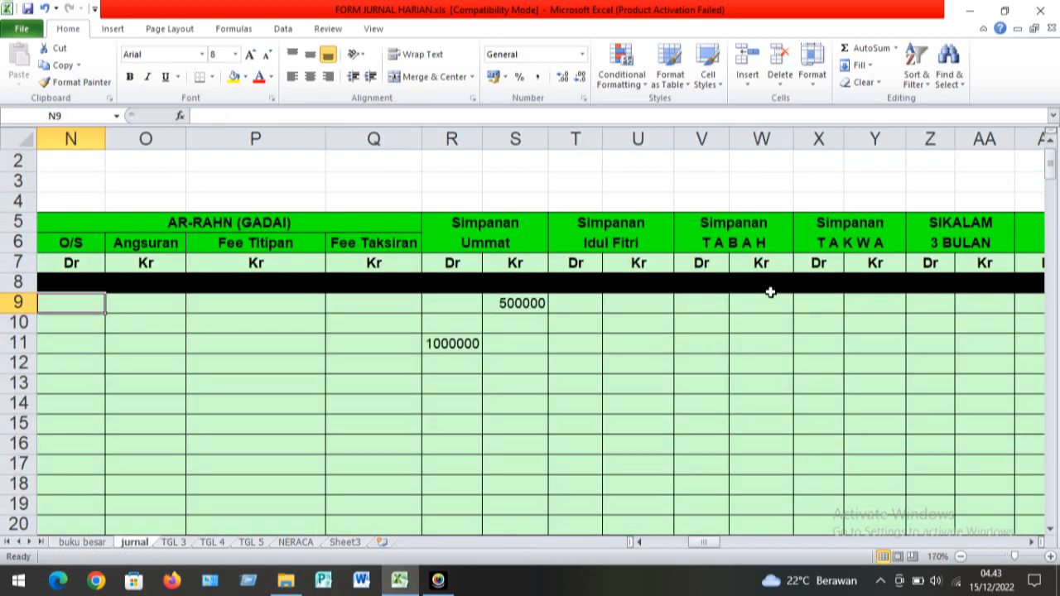
pyautogui.click(499, 305)
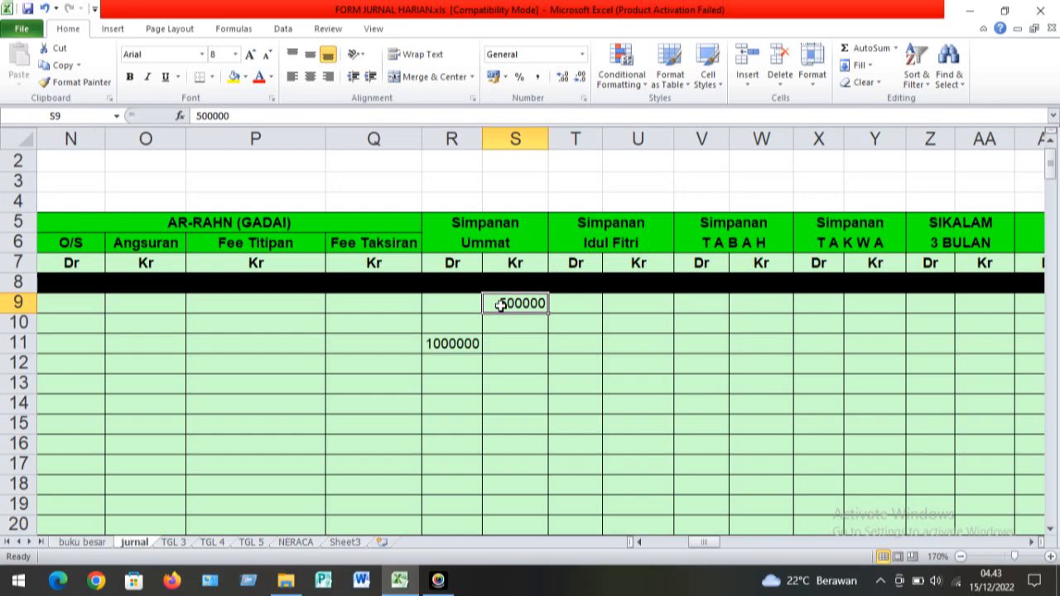
pyautogui.hotkey('ctrl', 'Right')
pyautogui.press('Right')
pyautogui.press('Right')
pyautogui.press('Right')
pyautogui.press('Right')
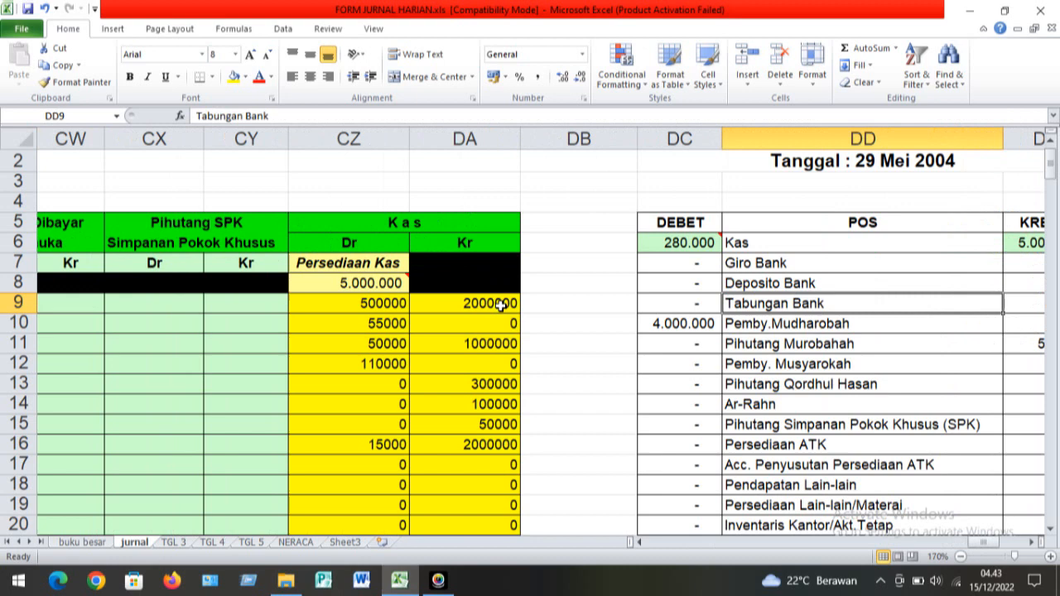
pyautogui.press('Right')
pyautogui.press('Right')
pyautogui.press('Right')
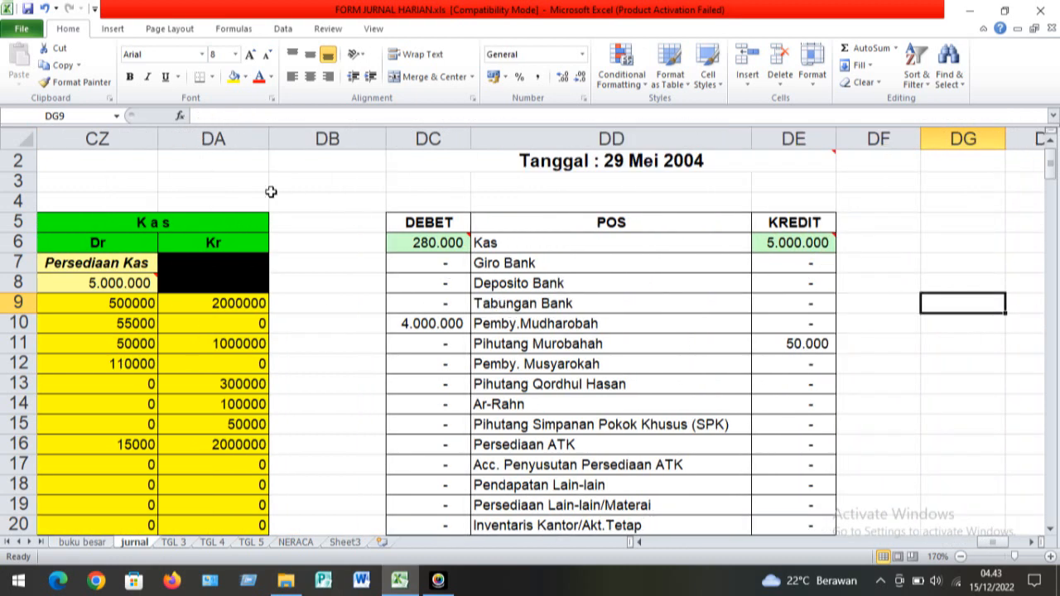
pyautogui.click(1049, 140)
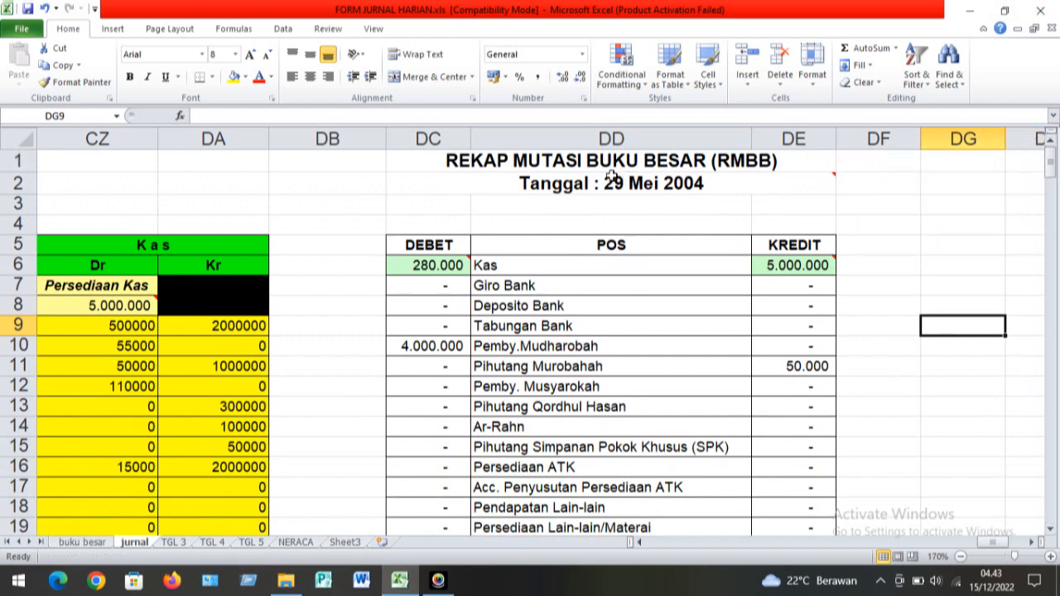
pyautogui.click(566, 184)
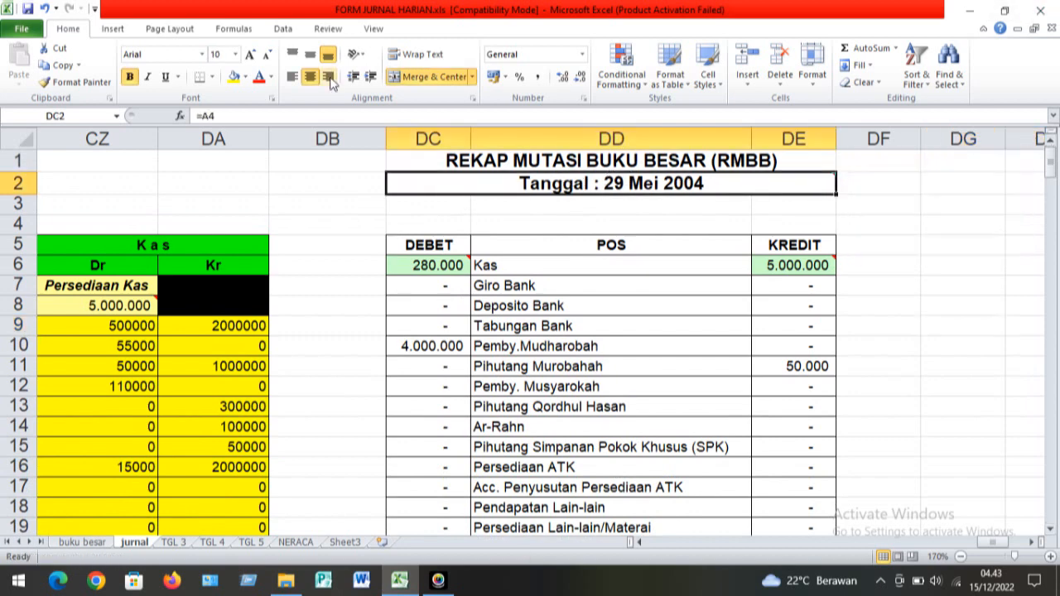
pyautogui.moveTo(452, 180)
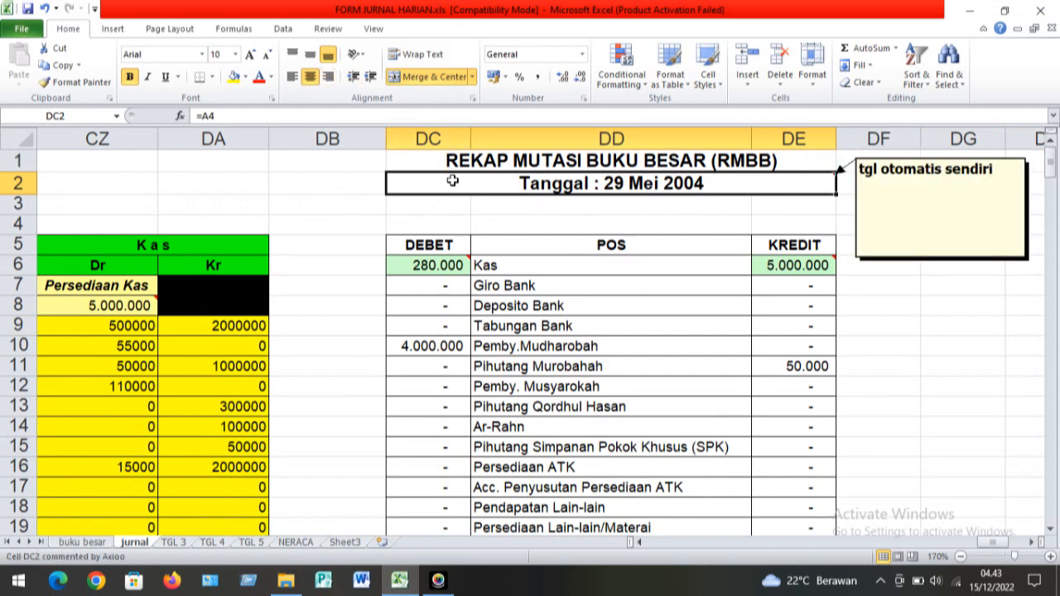
# Change the journal date in A4 of the jurnal sheet to "Tanggal : 03 Januari 2023"
pyautogui.press('Home')
pyautogui.press('Down')
pyautogui.press('Down')
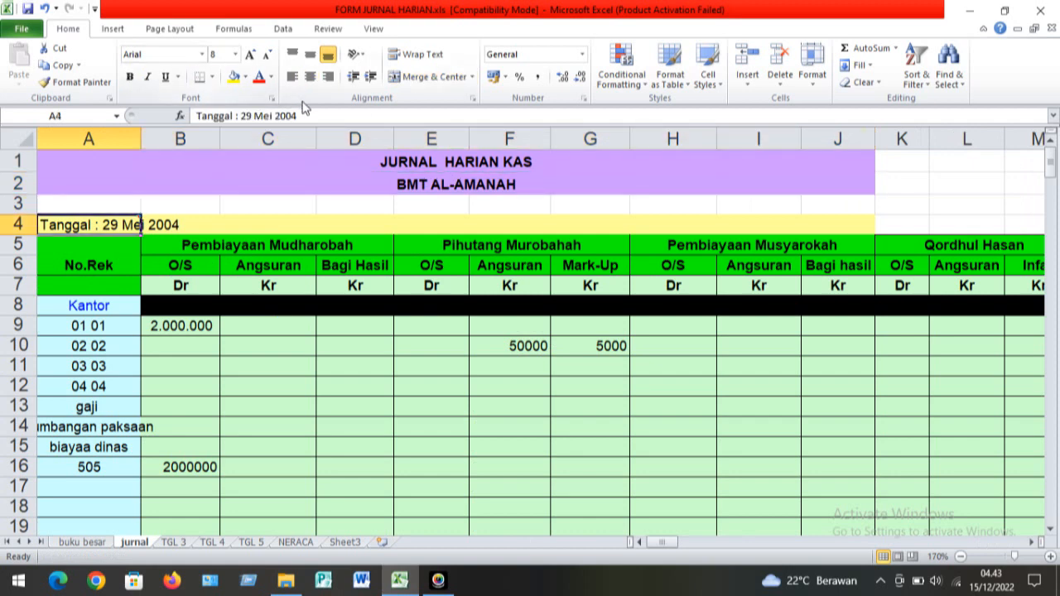
pyautogui.moveTo(305, 116); pyautogui.dragTo(242, 117)
pyautogui.write('03')
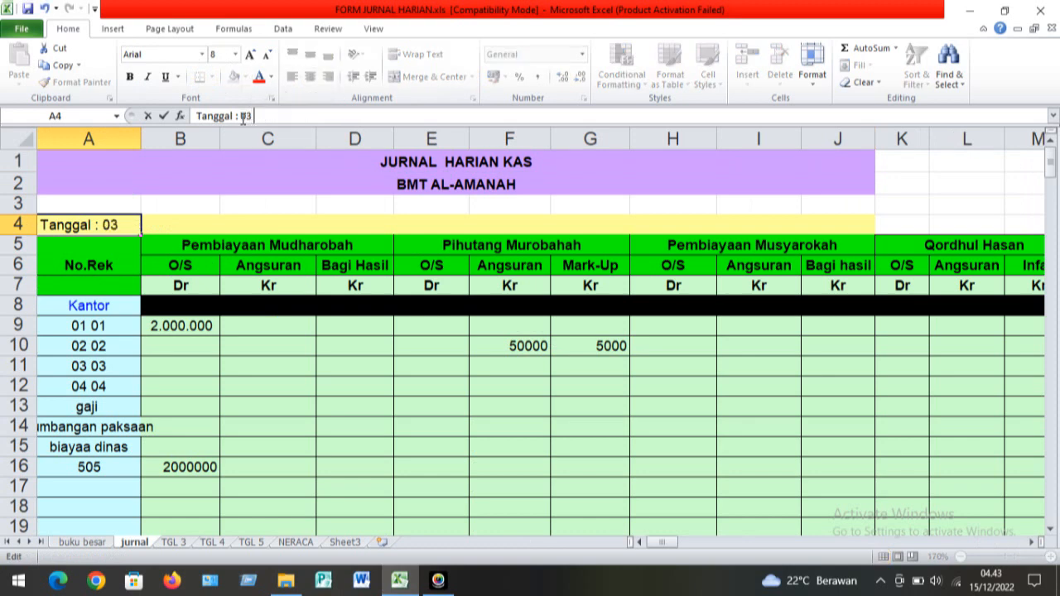
pyautogui.write(' Januari')
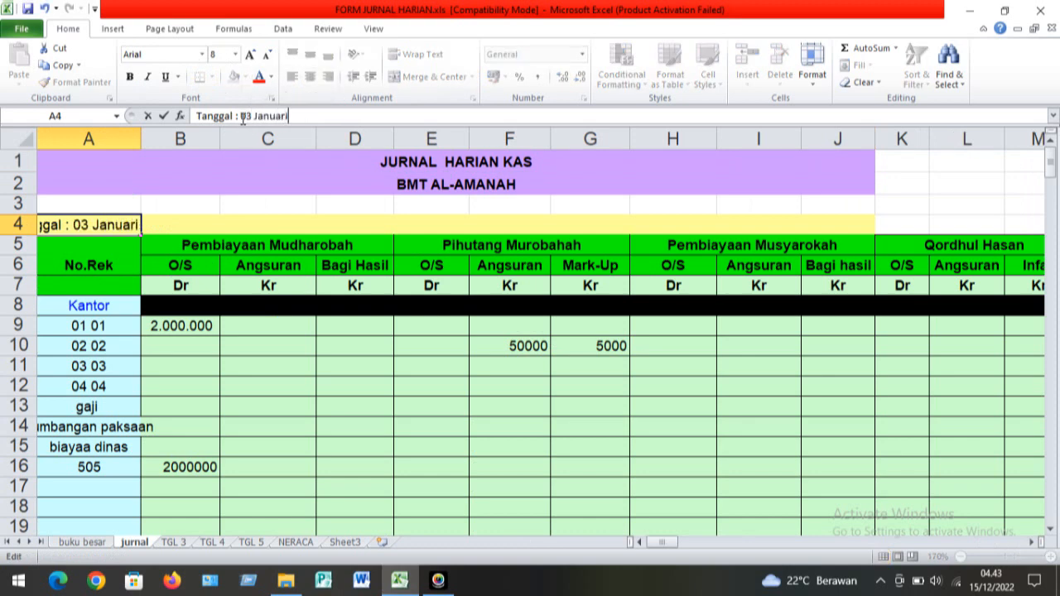
pyautogui.write(' 2023')
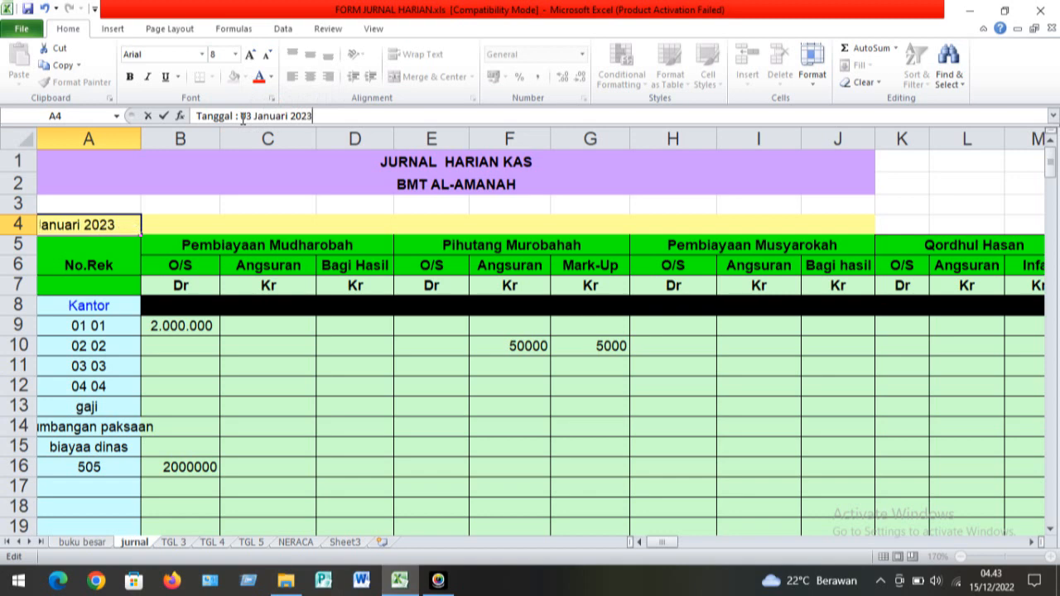
pyautogui.press('Return')
# Check the date heading and the Kas row of the Rekap Mutasi Buku Besar table beside the Kas columns
pyautogui.press('Right')
pyautogui.press('Right')
pyautogui.press('Right')
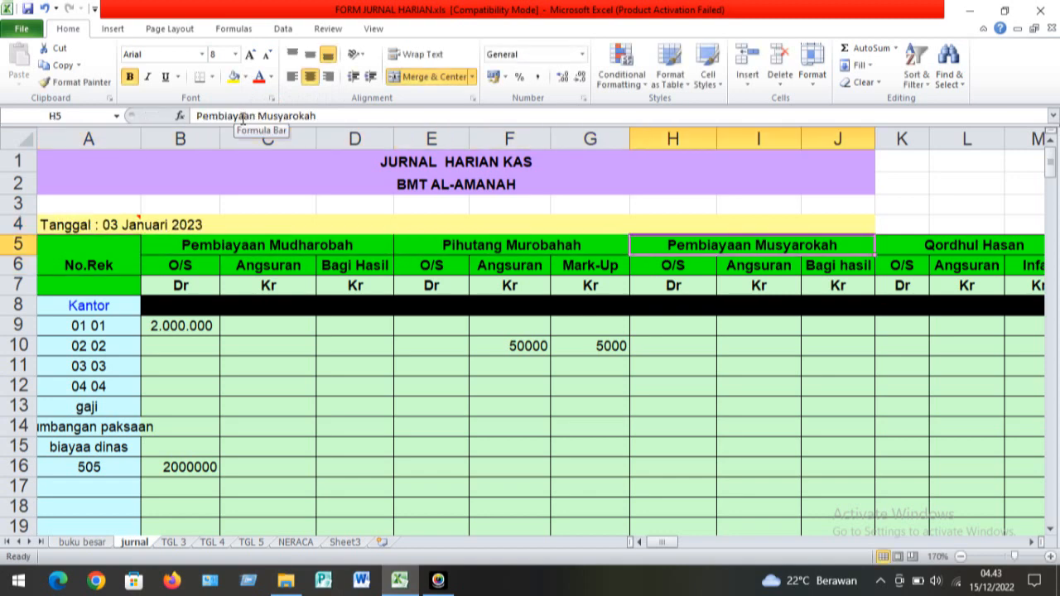
pyautogui.press('Right')
pyautogui.press('Right')
pyautogui.press('Up')
pyautogui.hotkey('ctrl', 'Right')
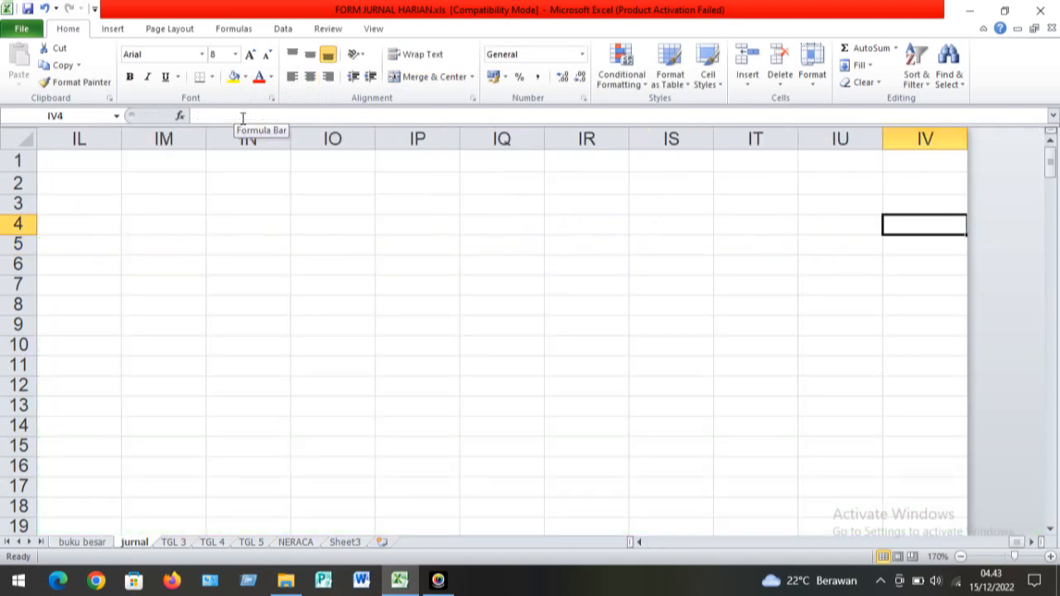
pyautogui.press('Home')
pyautogui.press('Down')
pyautogui.press('Down')
pyautogui.press('Down')
pyautogui.press('Down')
pyautogui.press('Right')
pyautogui.hotkey('ctrl', 'Right')
pyautogui.press('Right')
pyautogui.press('Right')
pyautogui.press('Right')
pyautogui.press('Right')
pyautogui.press('Right')
pyautogui.press('Right')
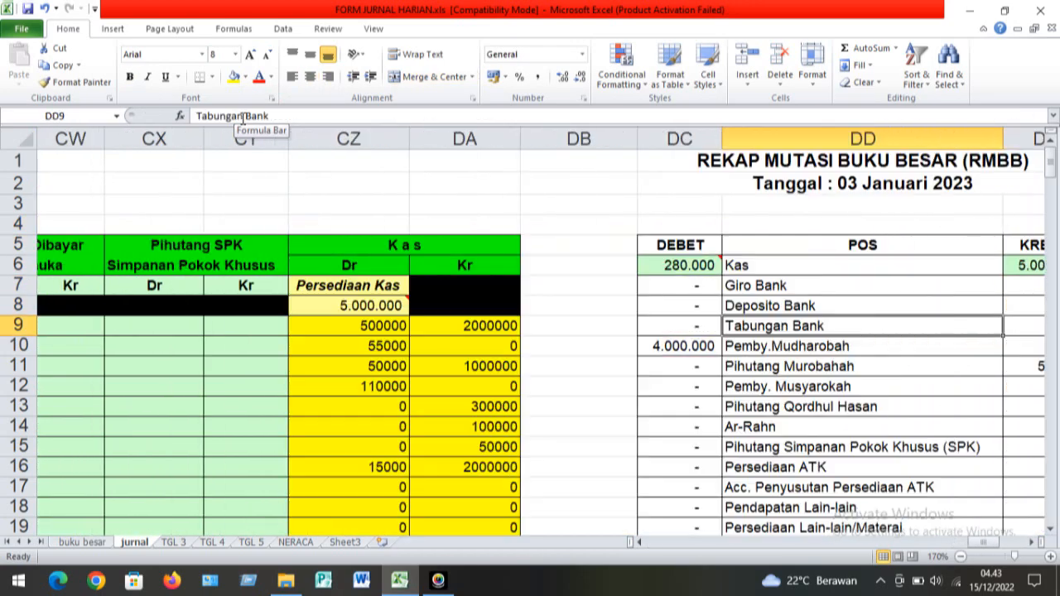
pyautogui.press('Right')
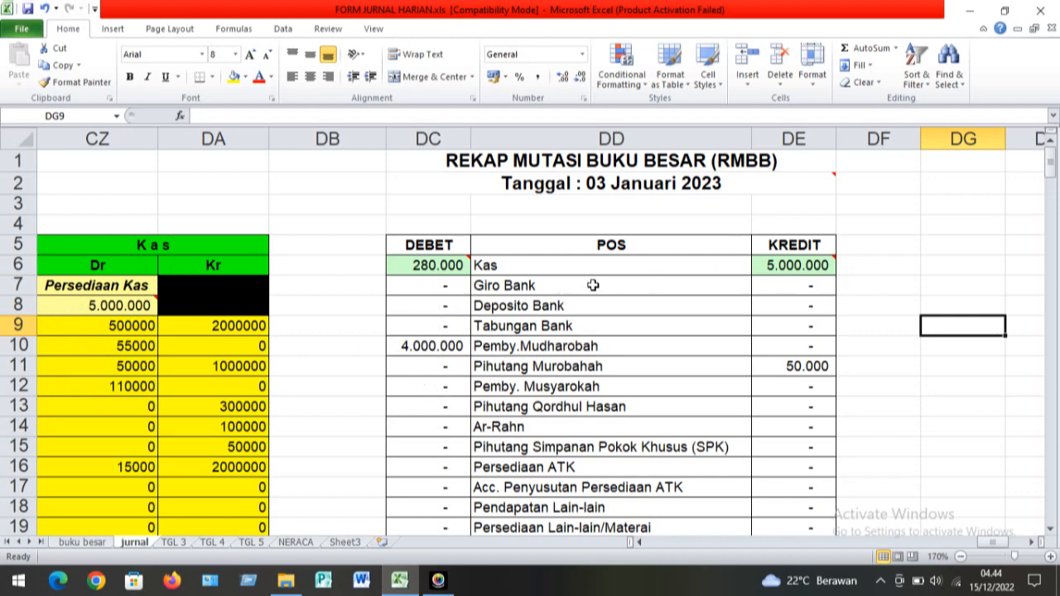
pyautogui.moveTo(455, 267)
# Compare the closing cash block on the TGL 3 sheet with the Rekap Mutasi Buku Besar table on the jurnal sheet
pyautogui.click(175, 543)
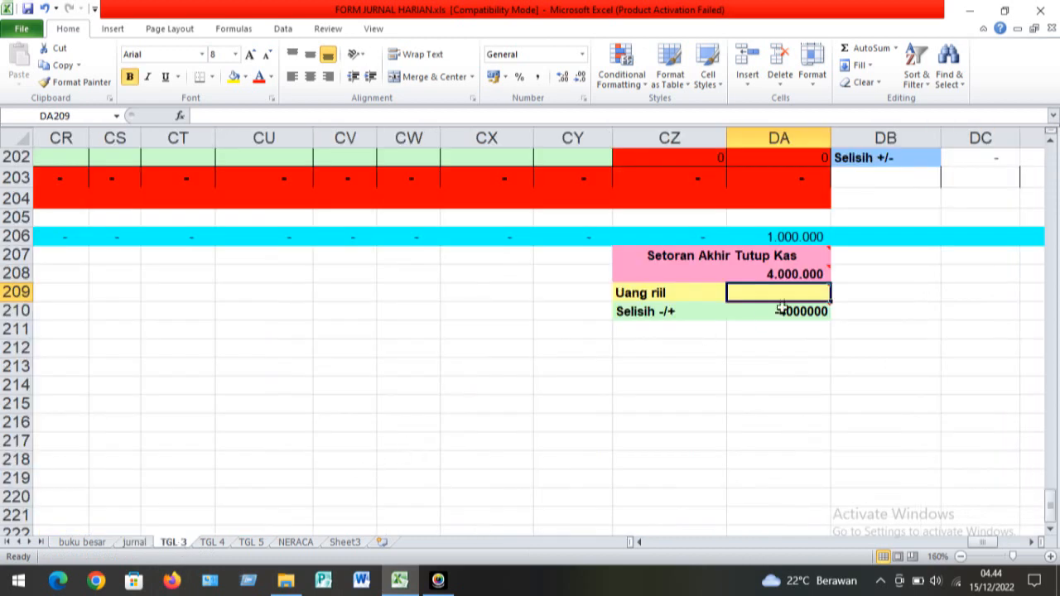
pyautogui.moveTo(774, 287)
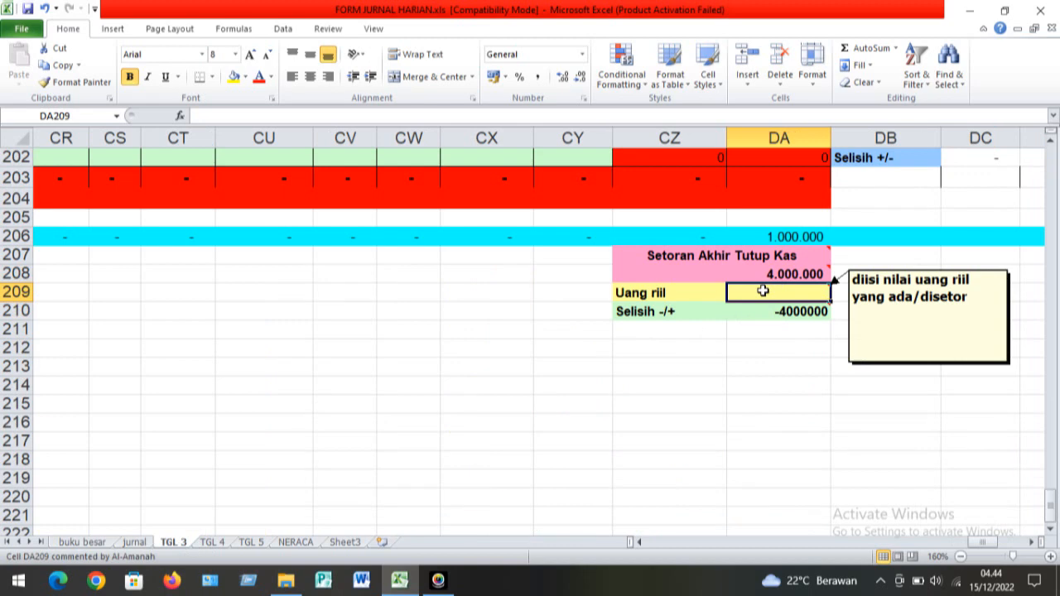
pyautogui.hotkey('ctrl', 'pageup')
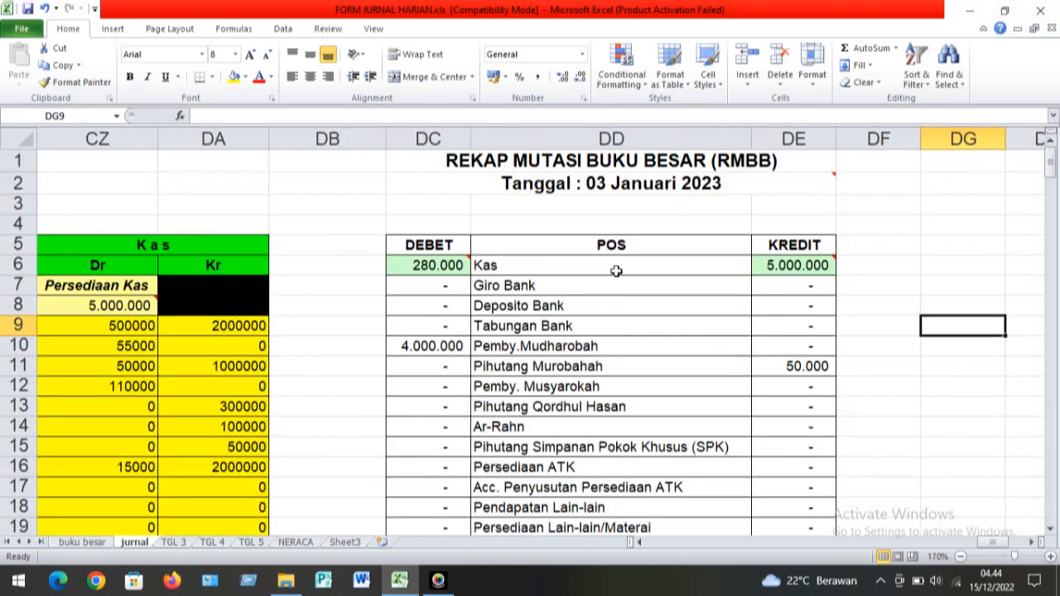
pyautogui.click(172, 541)
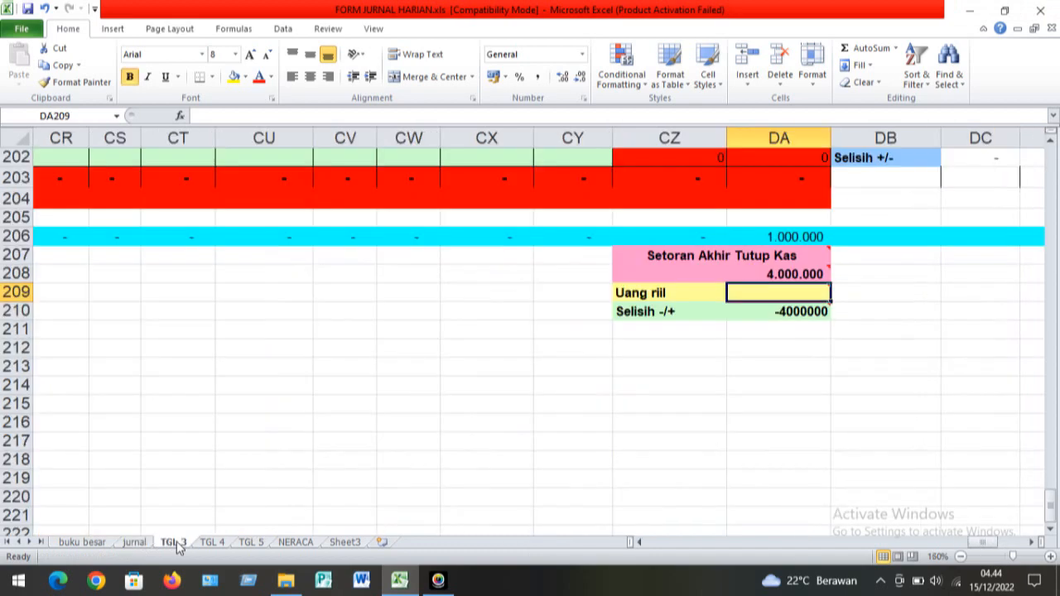
pyautogui.press('pageup')
pyautogui.press('pageup')
pyautogui.press('pageup')
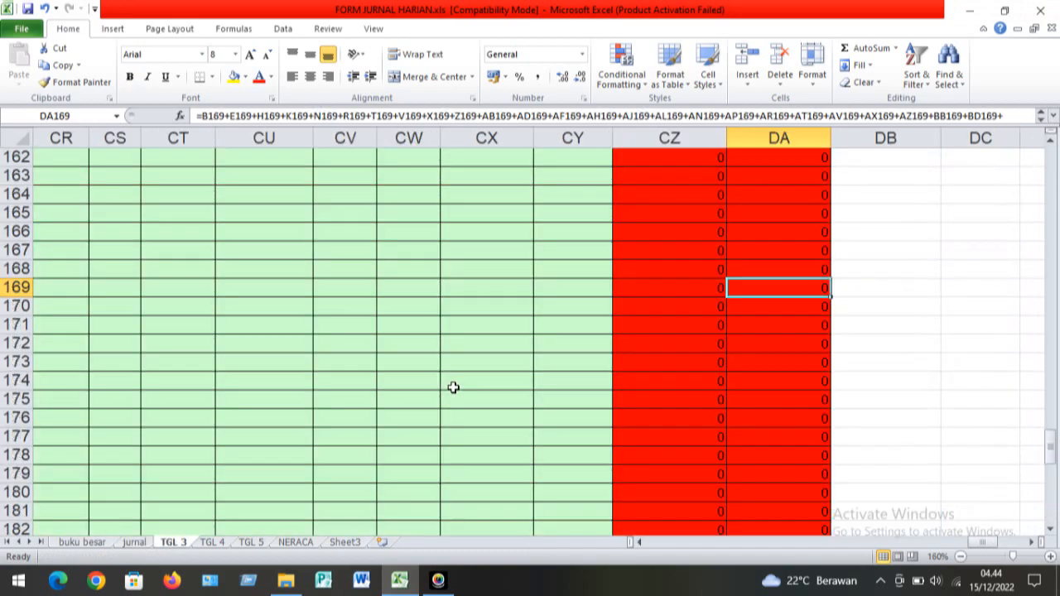
pyautogui.hotkey('ctrl', 'pageup')
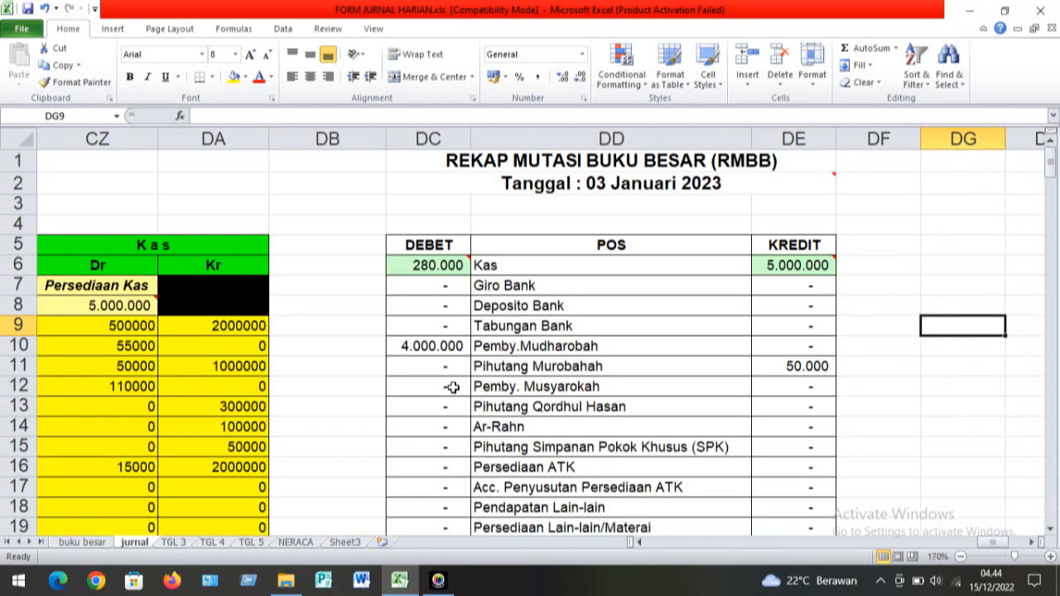
# Check the deposit assessment block beside row 92 on the TGL 3 sheet and return to the jurnal sheet
pyautogui.click(175, 545)
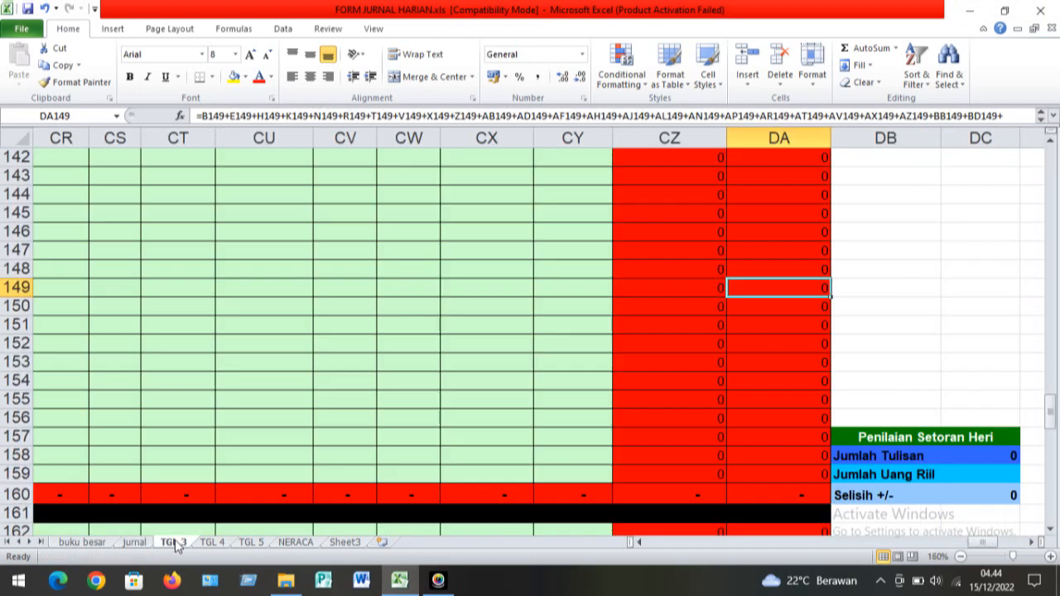
pyautogui.click(480, 367)
pyautogui.press('pageup')
pyautogui.press('pageup')
pyautogui.press('pageup')
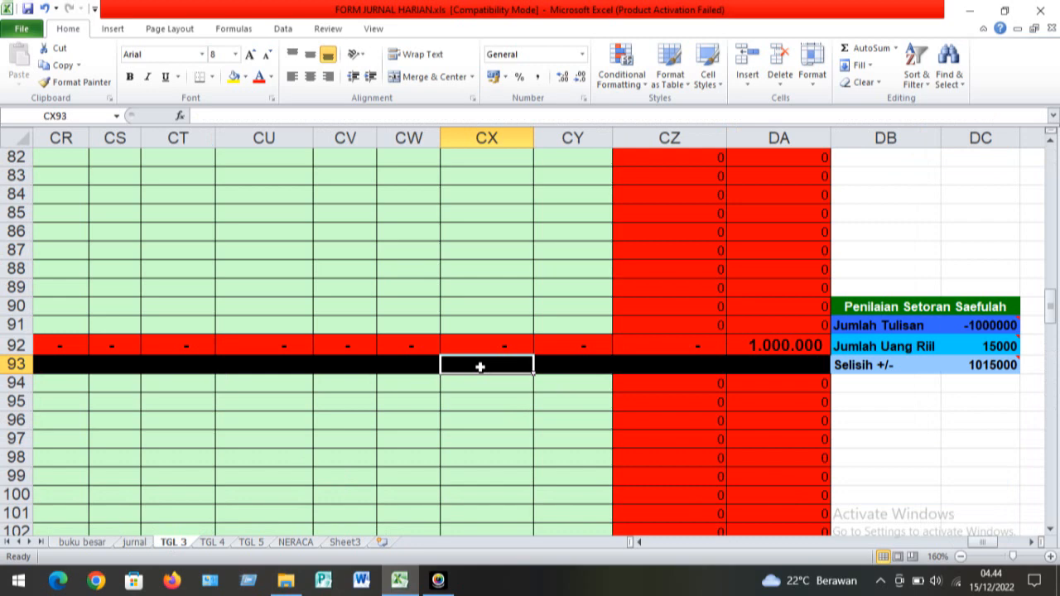
pyautogui.hotkey('ctrl', 'pageup')
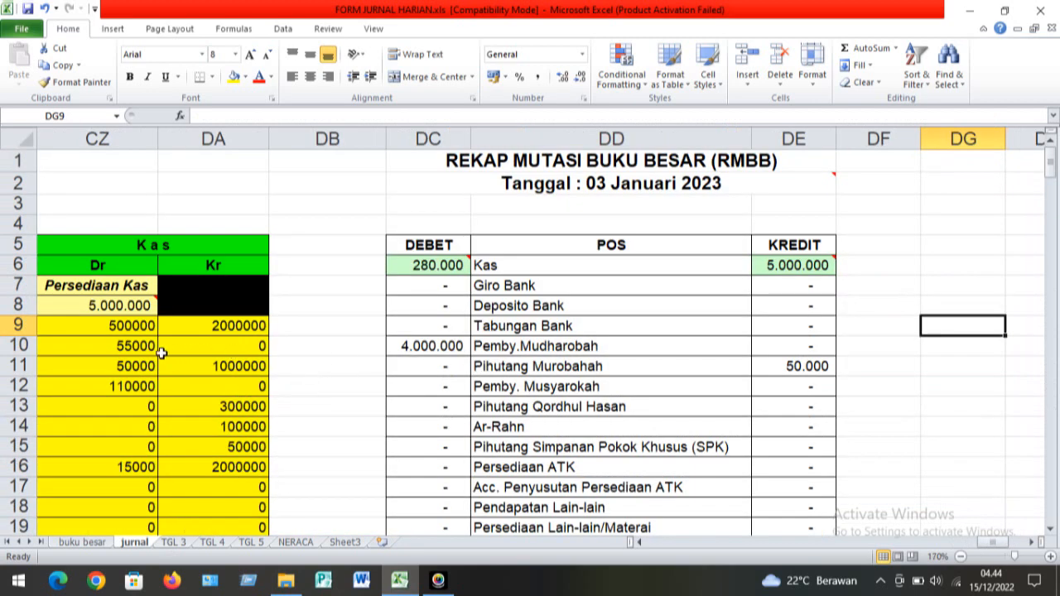
# Look over the account columns preceding the Kas columns on the jurnal sheet and return to the Rekap Mutasi Buku Besar table
pyautogui.click(122, 348)
pyautogui.press('Left')
pyautogui.press('Left')
pyautogui.press('Left')
pyautogui.press('Left')
pyautogui.press('Left')
pyautogui.press('Left')
pyautogui.press('Left')
pyautogui.press('Left')
pyautogui.press('Left')
pyautogui.press('Left')
pyautogui.press('Left')
pyautogui.press('Left')
pyautogui.press('Left')
pyautogui.press('Left')
pyautogui.press('Left')
pyautogui.press('Left')
pyautogui.press('Left')
pyautogui.press('Left')
pyautogui.press('Left')
pyautogui.press('Left')
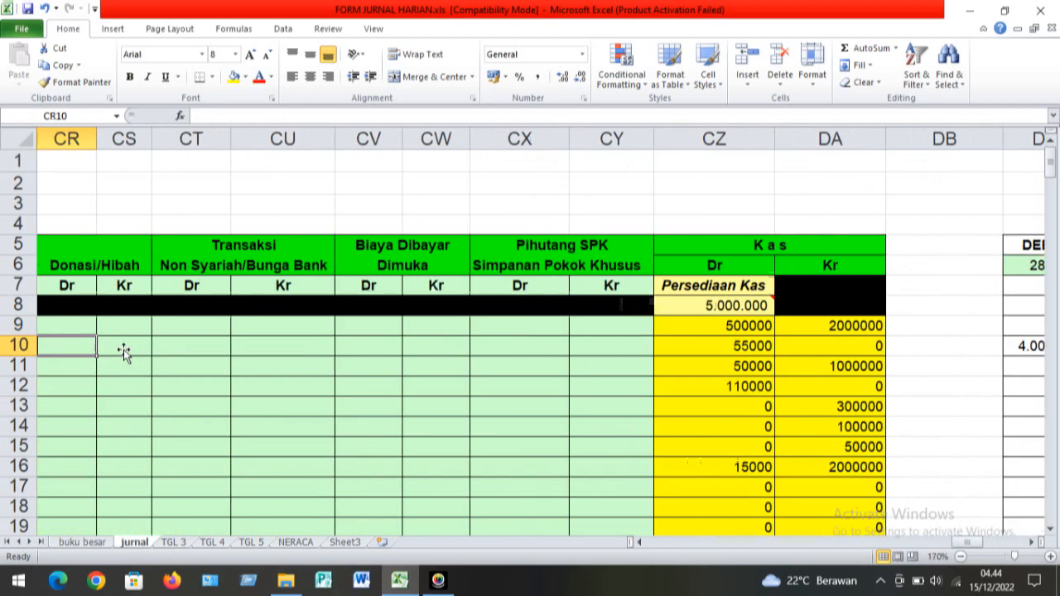
pyautogui.press('Left')
pyautogui.press('Left')
pyautogui.press('Left')
pyautogui.press('Left')
pyautogui.press('Left')
pyautogui.press('Down')
pyautogui.press('Down')
pyautogui.press('Down')
pyautogui.hotkey('ctrl', 'Right')
pyautogui.press('Right')
pyautogui.press('Right')
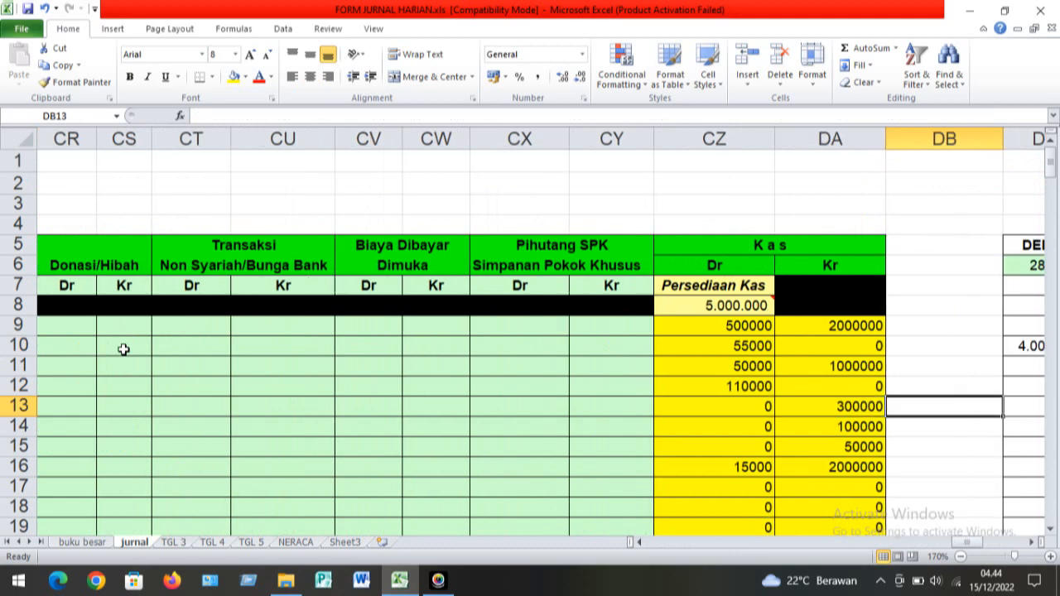
pyautogui.press('Right')
pyautogui.press('Right')
pyautogui.press('Right')
pyautogui.press('Right')
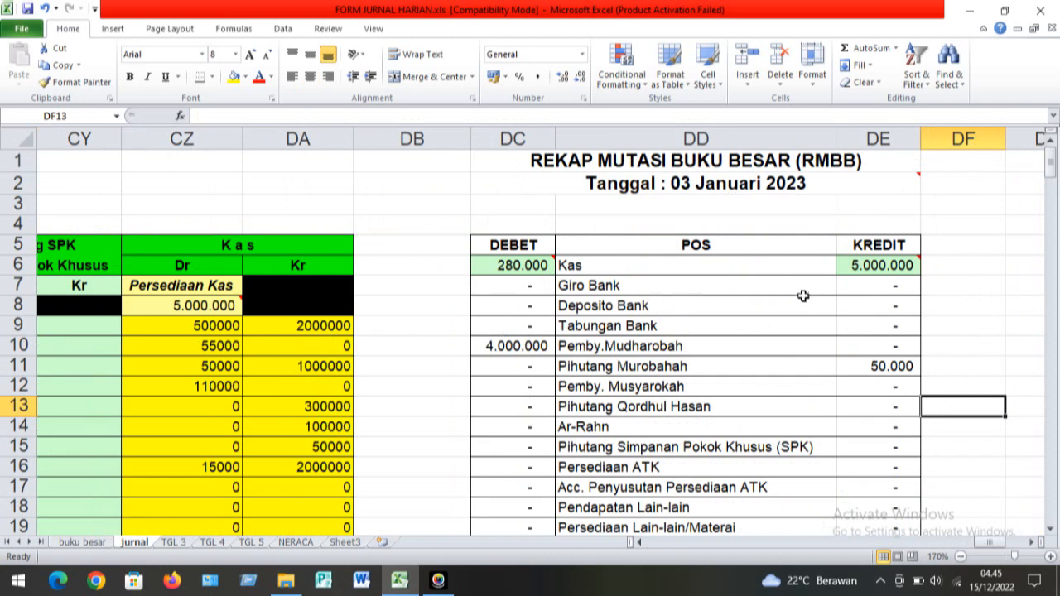
# Examine the first rows of the ledger recap, comparing the Kas KREDIT cell DE6 and its note with the opening cash in CZ8
pyautogui.click(534, 309)
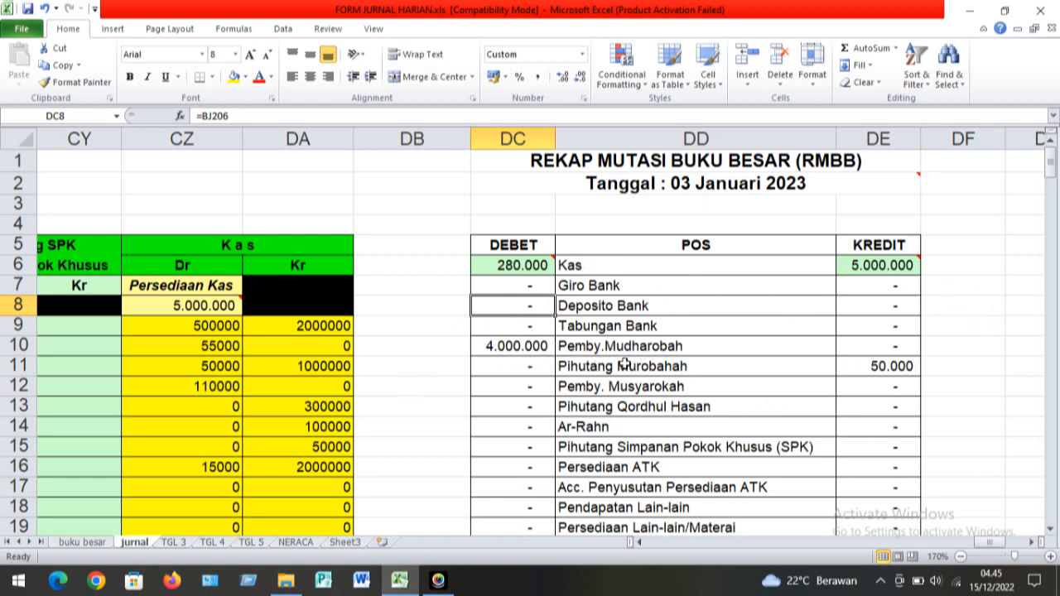
pyautogui.click(734, 344)
pyautogui.press('Down')
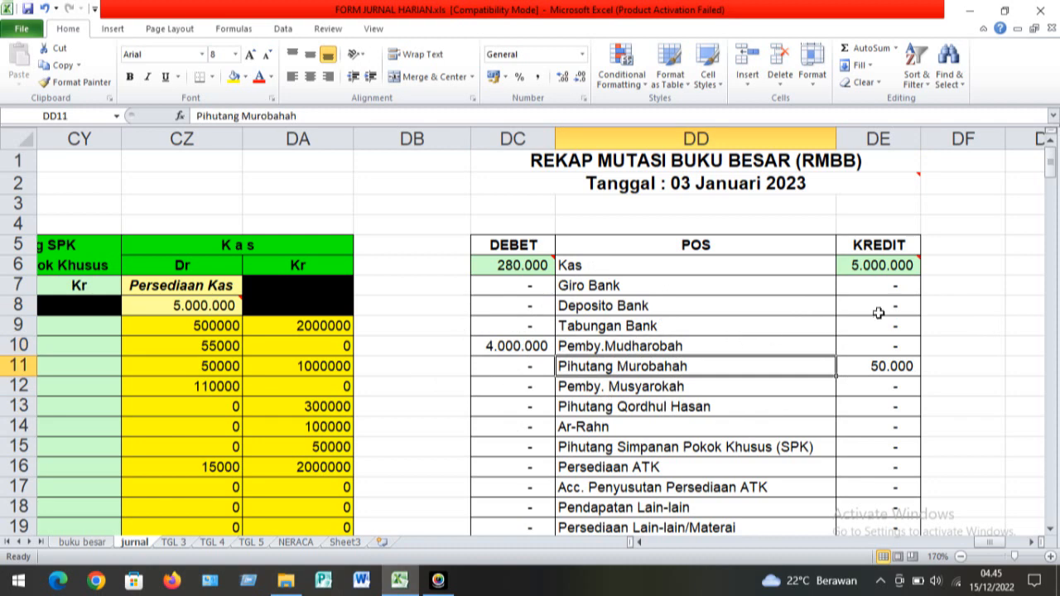
pyautogui.moveTo(890, 263)
pyautogui.click(1032, 543)
pyautogui.click(1033, 542)
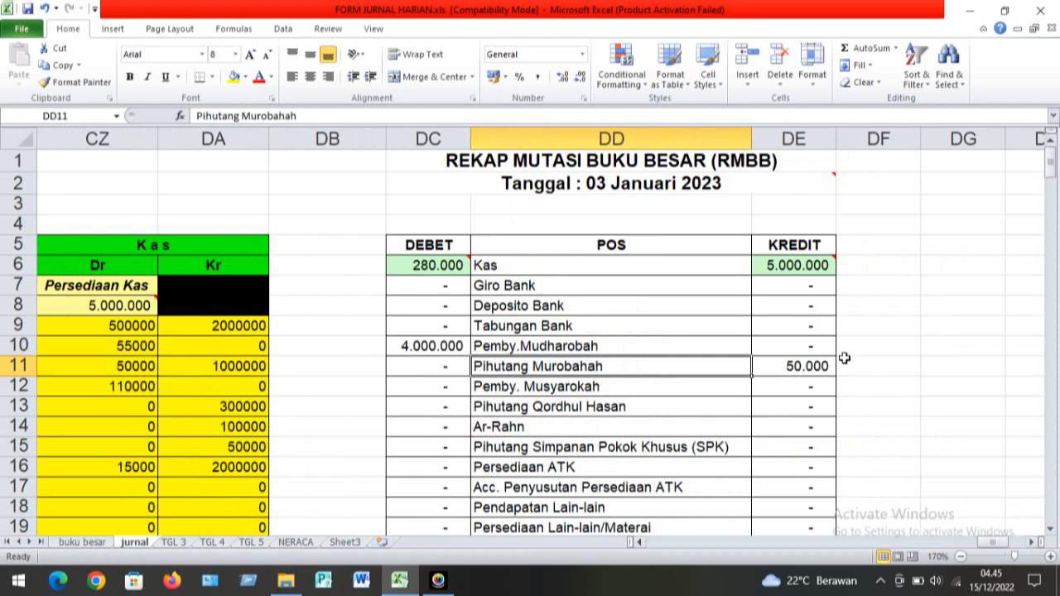
pyautogui.moveTo(803, 258)
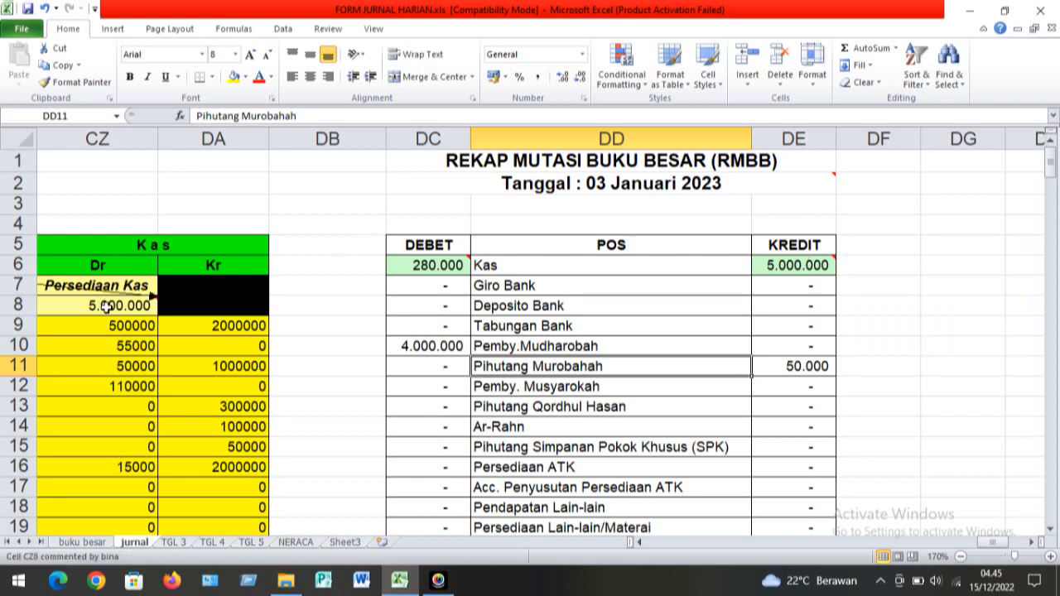
pyautogui.moveTo(776, 269)
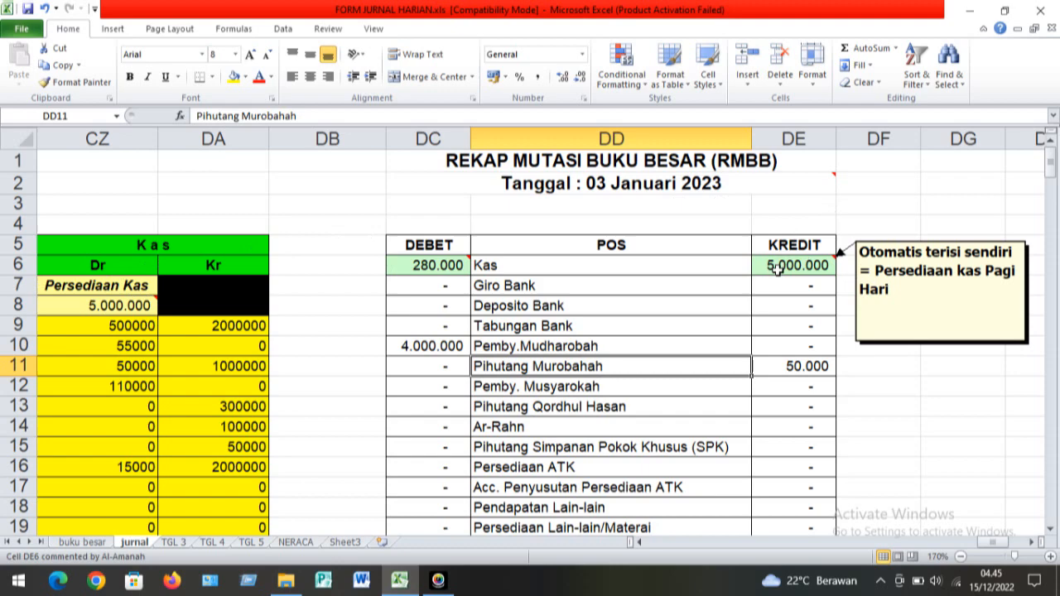
# Review the ledger recap's accounts from Pemby. Musyarokah down to the JUMLAH row
pyautogui.press('Down')
pyautogui.press('Down')
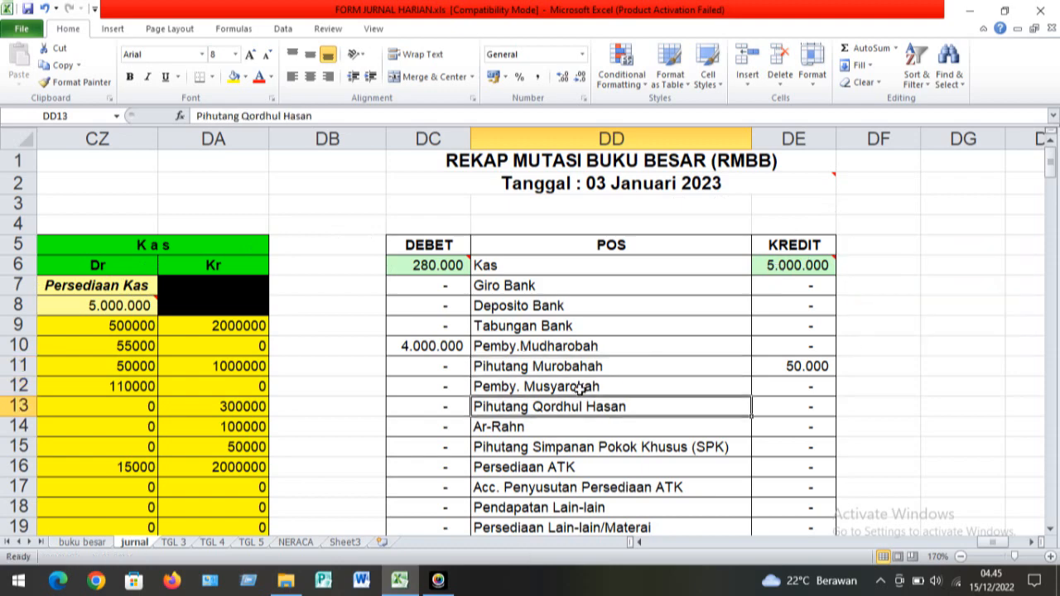
pyautogui.press('Down')
pyautogui.press('Down')
pyautogui.press('Down')
pyautogui.press('Down')
pyautogui.press('Down')
pyautogui.press('Down')
pyautogui.press('Down')
pyautogui.press('Down')
pyautogui.press('Down')
pyautogui.press('Down')
pyautogui.press('Down')
pyautogui.press('Down')
pyautogui.press('Down')
pyautogui.press('Down')
pyautogui.press('Down')
pyautogui.press('Down')
pyautogui.press('Down')
pyautogui.press('Down')
pyautogui.press('Down')
pyautogui.press('Down')
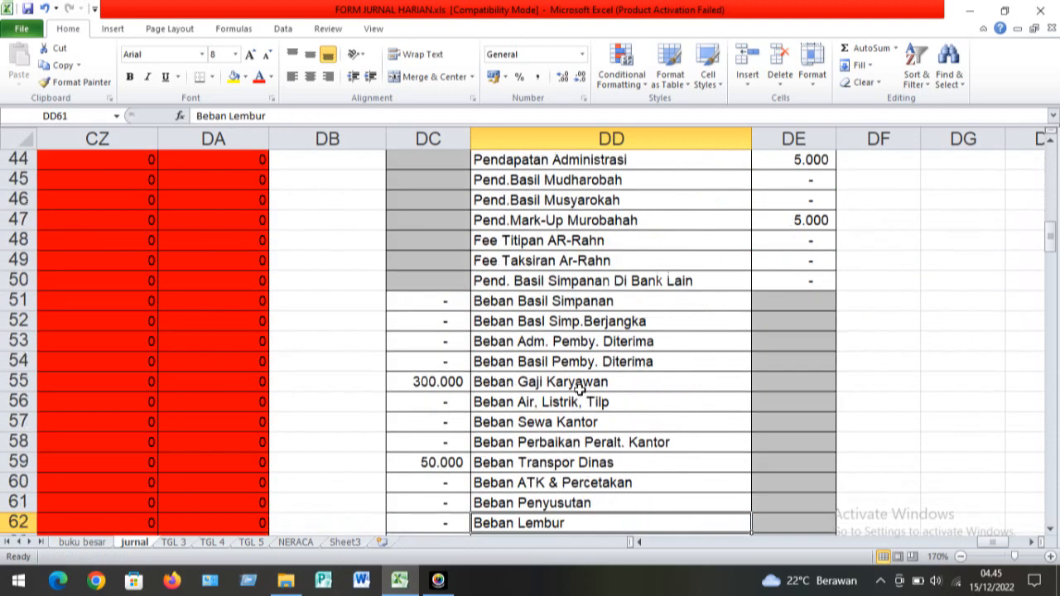
pyautogui.press('Down')
pyautogui.press('Down')
pyautogui.press('Down')
pyautogui.press('Down')
pyautogui.press('Down')
pyautogui.press('Down')
pyautogui.press('Down')
pyautogui.press('Down')
pyautogui.press('Down')
pyautogui.press('Down')
pyautogui.press('Down')
pyautogui.press('Up')
pyautogui.press('Up')
pyautogui.press('Up')
pyautogui.press('Up')
pyautogui.press('Up')
pyautogui.press('Up')
pyautogui.press('Up')
pyautogui.press('Up')
pyautogui.press('Up')
pyautogui.press('Up')
pyautogui.press('Up')
pyautogui.press('Up')
pyautogui.press('Up')
pyautogui.press('Up')
pyautogui.press('Up')
pyautogui.press('Up')
pyautogui.press('Up')
pyautogui.press('Up')
pyautogui.press('Up')
pyautogui.press('Up')
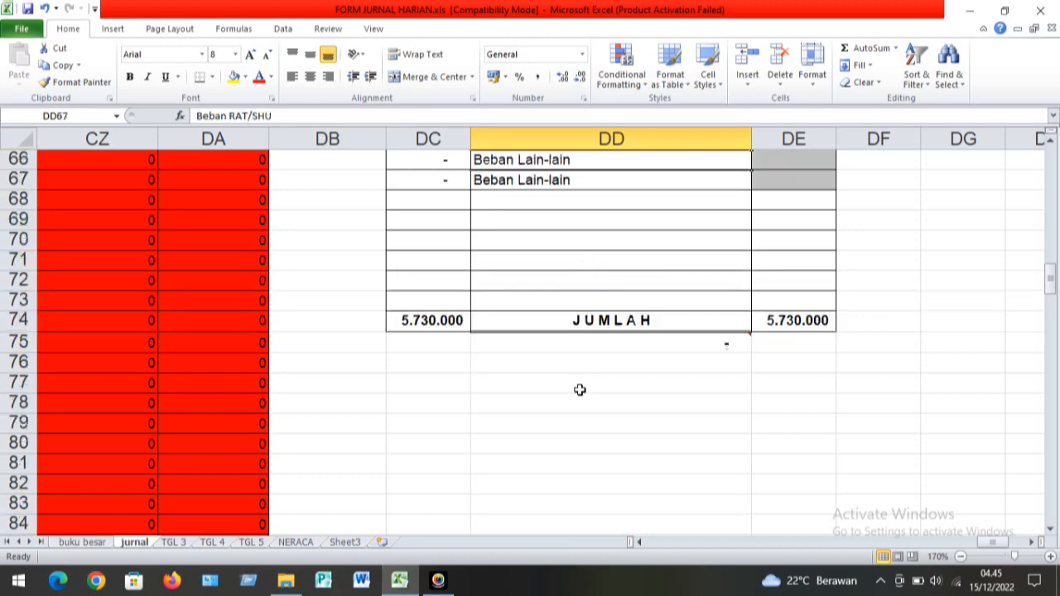
# Examine the DEBET and KREDIT total formulas in the JUMLAH row and the formula and note of difference cell DD75
pyautogui.click(448, 338)
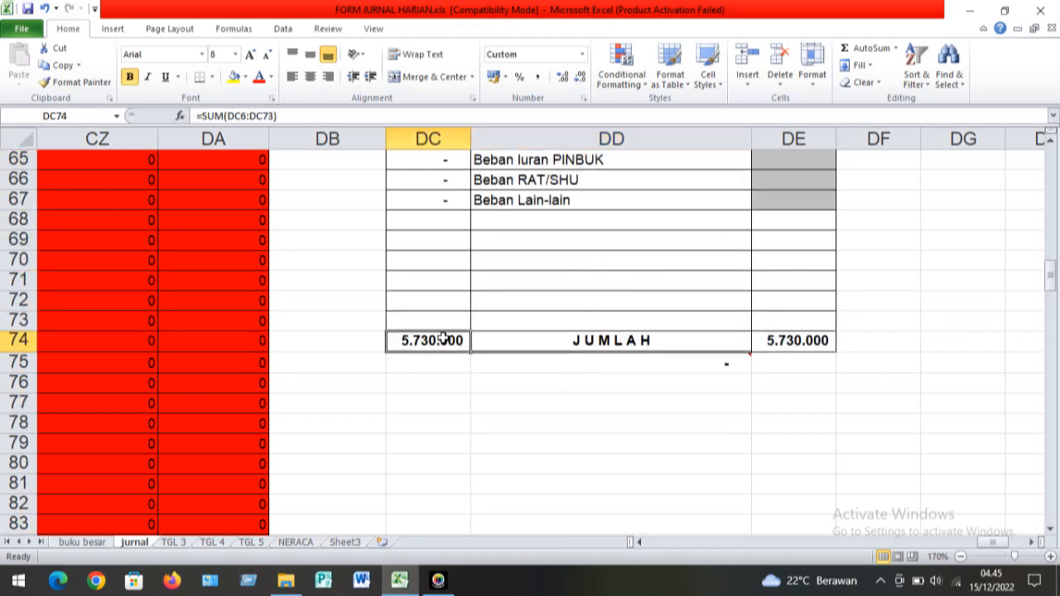
pyautogui.click(786, 341)
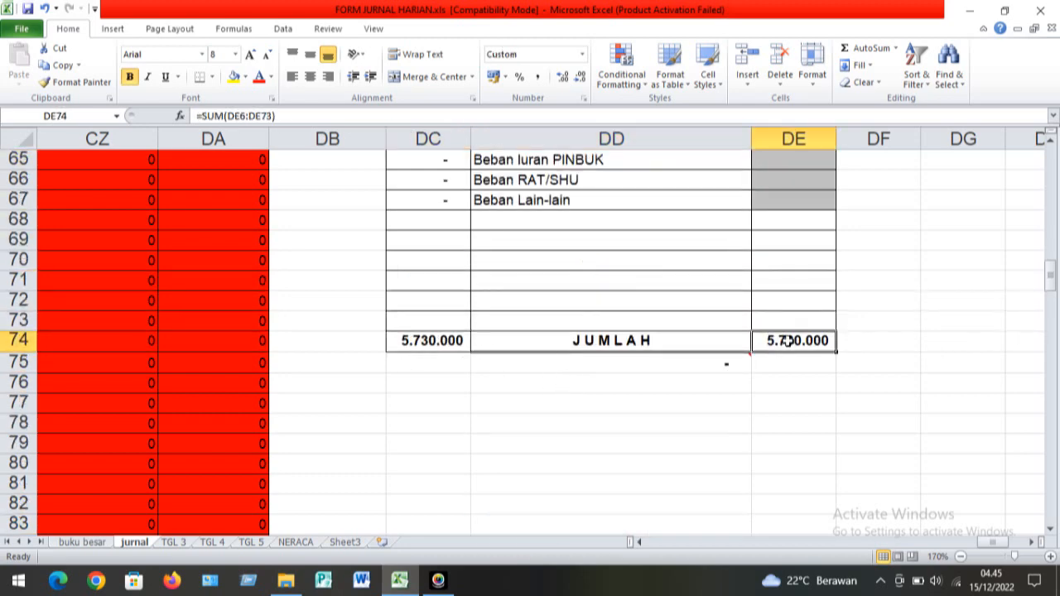
pyautogui.moveTo(695, 365)
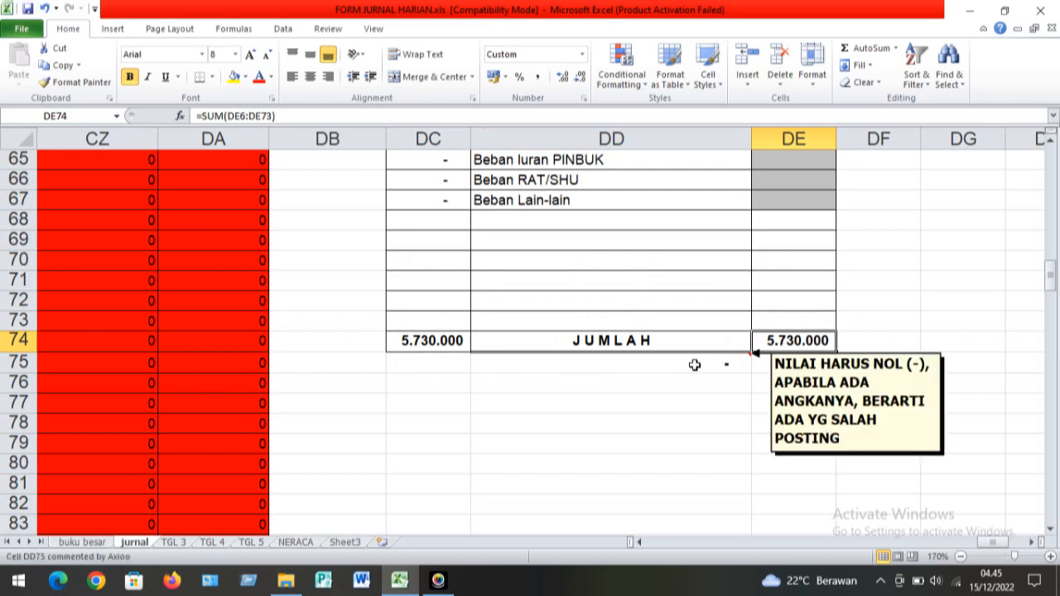
pyautogui.click(695, 365)
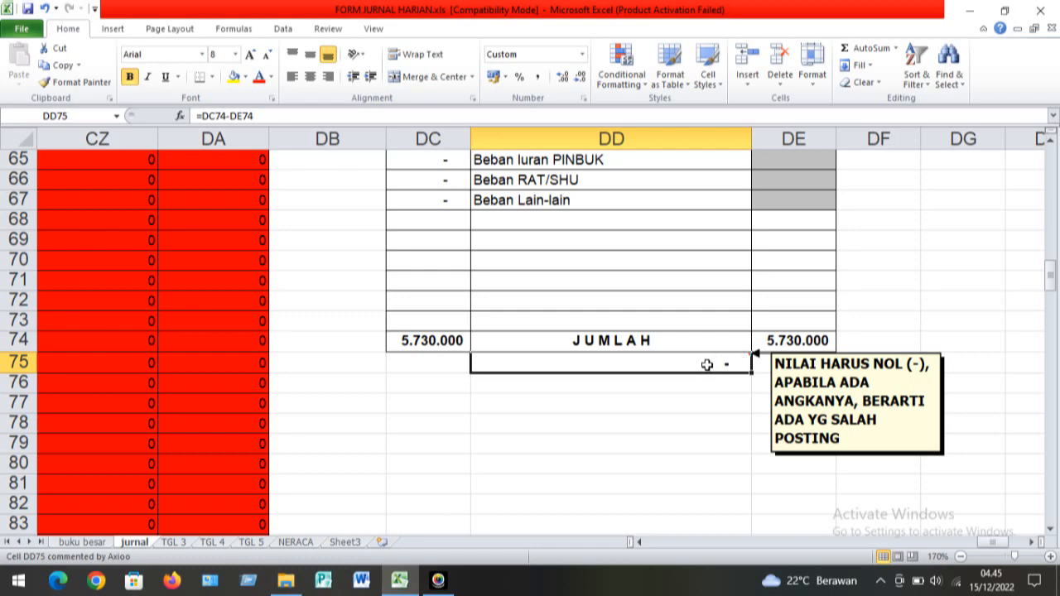
# Look back over the recap's expense, income and balance accounts up to the REKAP MUTASI BUKU BESAR title
pyautogui.click(520, 297)
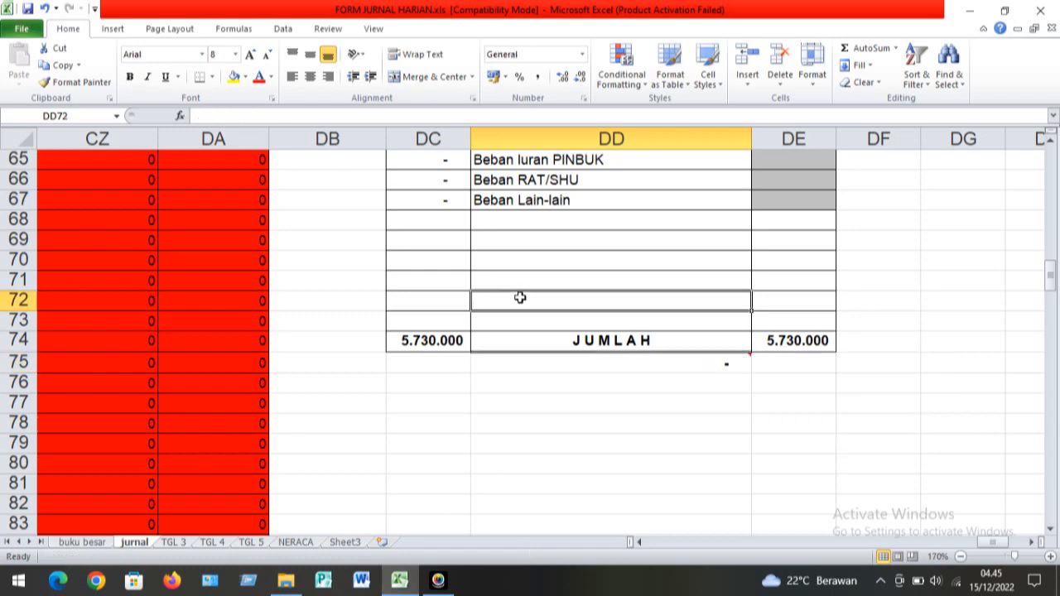
pyautogui.press('Up')
pyautogui.press('Up')
pyautogui.press('Up')
pyautogui.press('Up')
pyautogui.press('Up')
pyautogui.press('Up')
pyautogui.press('Up')
pyautogui.press('Up')
pyautogui.press('Up')
pyautogui.press('Up')
pyautogui.press('Up')
pyautogui.press('Up')
pyautogui.press('Up')
pyautogui.press('Up')
pyautogui.press('Up')
pyautogui.press('Up')
pyautogui.press('Up')
pyautogui.press('Up')
pyautogui.press('Up')
pyautogui.press('Up')
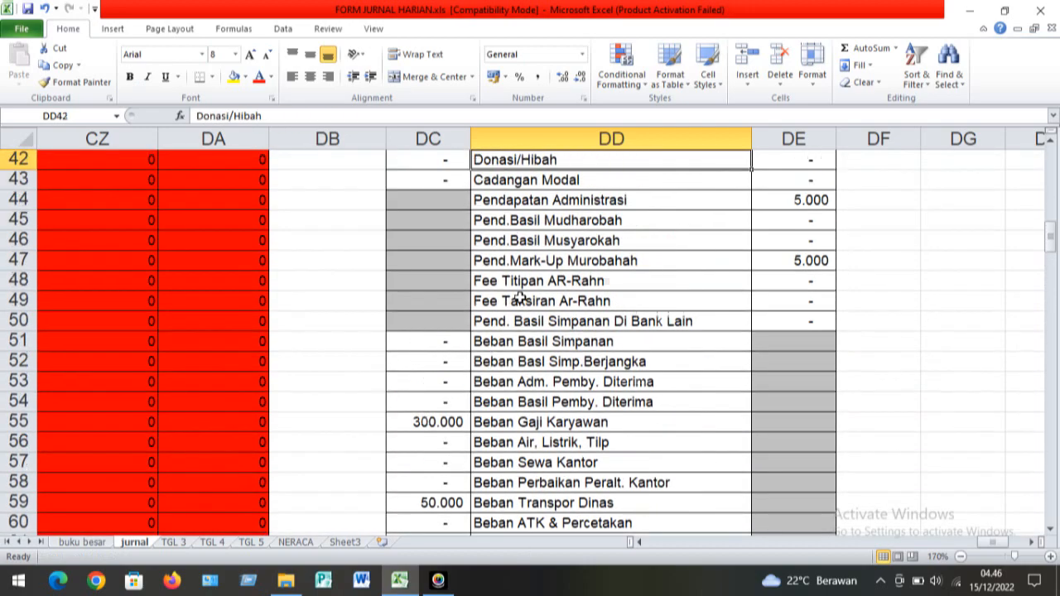
pyautogui.press('Up')
pyautogui.press('Up')
pyautogui.press('Up')
pyautogui.press('Up')
pyautogui.press('Up')
pyautogui.press('Up')
pyautogui.press('Up')
pyautogui.press('Up')
pyautogui.press('Up')
pyautogui.press('Up')
pyautogui.press('Up')
pyautogui.press('Up')
pyautogui.press('Up')
pyautogui.press('Up')
pyautogui.press('Up')
pyautogui.press('Up')
pyautogui.press('Up')
pyautogui.press('Up')
pyautogui.press('Up')
pyautogui.press('Up')
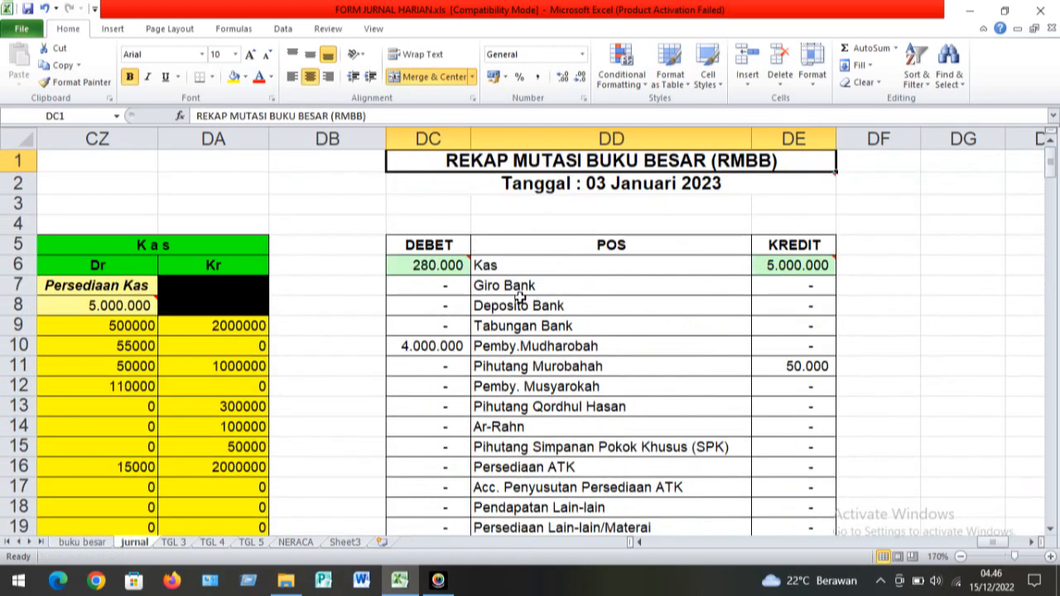
# Select the whole REKAP MUTASI BUKU BESAR block, from its title down to the difference row below JUMLAH
pyautogui.hotkey('shift', 'Down')
pyautogui.hotkey('shift', 'Down')
pyautogui.hotkey('shift', 'Down')
pyautogui.hotkey('shift', 'Down')
pyautogui.hotkey('shift', 'Down')
pyautogui.hotkey('shift', 'Down')
pyautogui.hotkey('shift', 'Down')
pyautogui.hotkey('shift', 'Down')
pyautogui.hotkey('shift', 'Down')
pyautogui.hotkey('shift', 'Down')
pyautogui.hotkey('shift', 'Down')
pyautogui.hotkey('shift', 'Down')
pyautogui.hotkey('shift', 'Down')
pyautogui.hotkey('shift', 'Down')
pyautogui.hotkey('shift', 'Down')
pyautogui.hotkey('shift', 'Down')
pyautogui.hotkey('shift', 'Down')
pyautogui.hotkey('shift', 'Down')
pyautogui.hotkey('shift', 'Down')
pyautogui.hotkey('shift', 'Down')
pyautogui.hotkey('shift', 'Down')
pyautogui.hotkey('shift', 'Down')
pyautogui.hotkey('shift', 'Down')
pyautogui.hotkey('shift', 'Down')
pyautogui.hotkey('shift', 'Down')
pyautogui.hotkey('shift', 'Down')
pyautogui.hotkey('shift', 'Down')
pyautogui.hotkey('shift', 'Down')
pyautogui.hotkey('shift', 'Down')
pyautogui.hotkey('shift', 'Down')
pyautogui.hotkey('shift', 'Down')
pyautogui.hotkey('shift', 'Down')
pyautogui.hotkey('shift', 'Down')
pyautogui.hotkey('shift', 'Down')
pyautogui.hotkey('shift', 'Down')
pyautogui.hotkey('shift', 'Down')
pyautogui.hotkey('shift', 'Down')
pyautogui.hotkey('shift', 'Down')
pyautogui.hotkey('shift', 'Down')
pyautogui.hotkey('shift', 'Down')
pyautogui.hotkey('shift', 'Up')
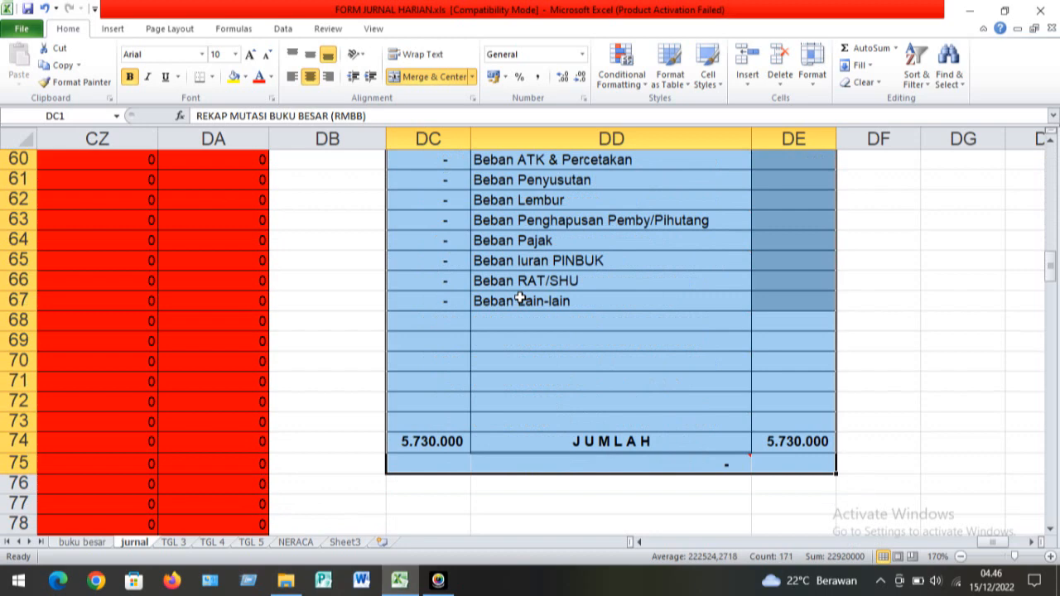
# Examine row 66 of the journal across the Kas Dr and Kr formula columns and the adjoining ledger recap
pyautogui.click(130, 281)
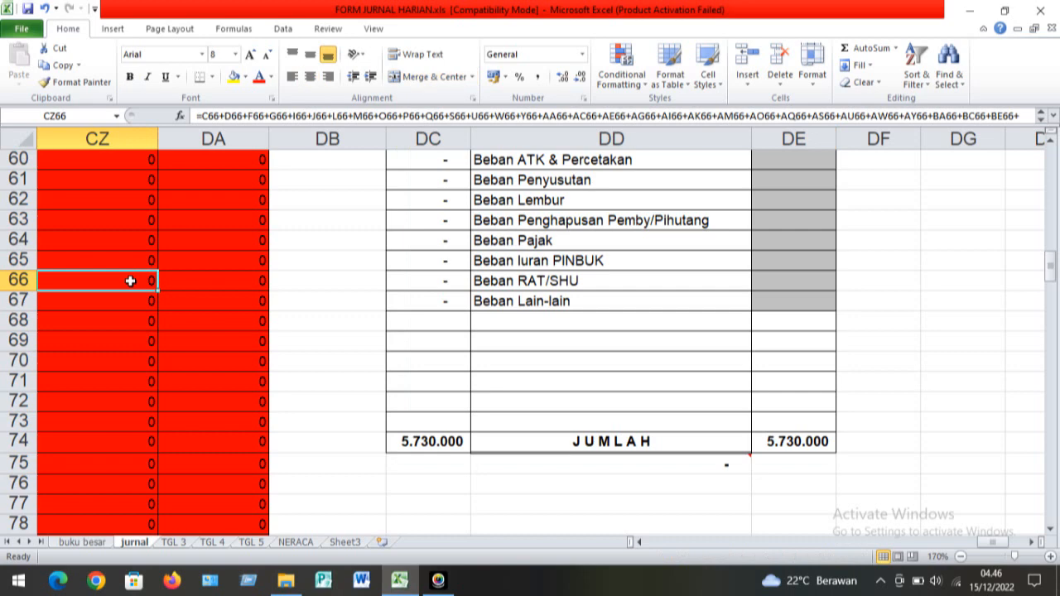
pyautogui.press('Left')
pyautogui.press('Left')
pyautogui.press('Left')
pyautogui.press('Right')
pyautogui.press('Right')
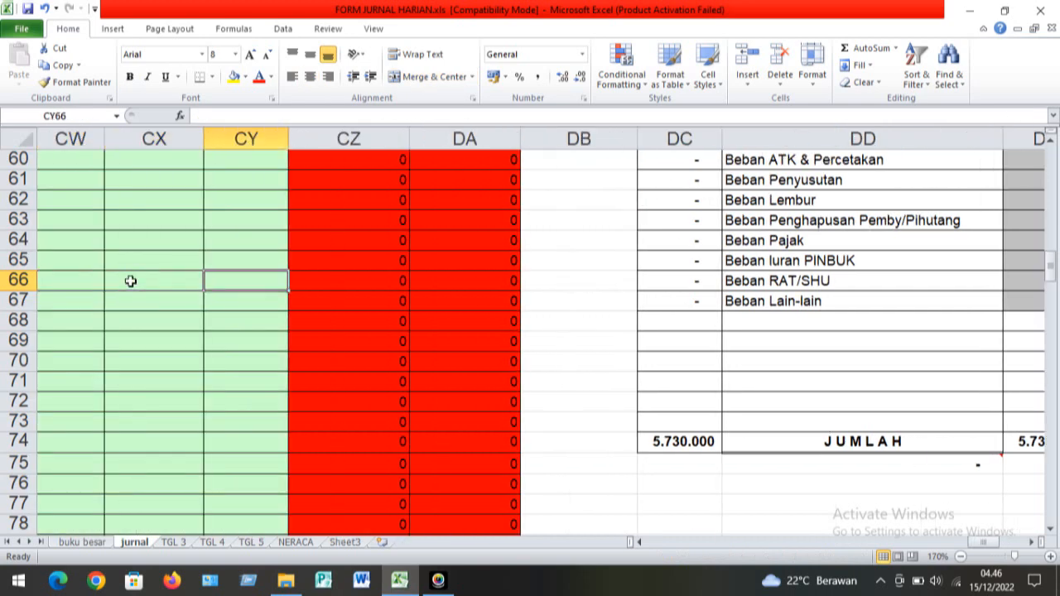
pyautogui.press('Right')
pyautogui.press('Right')
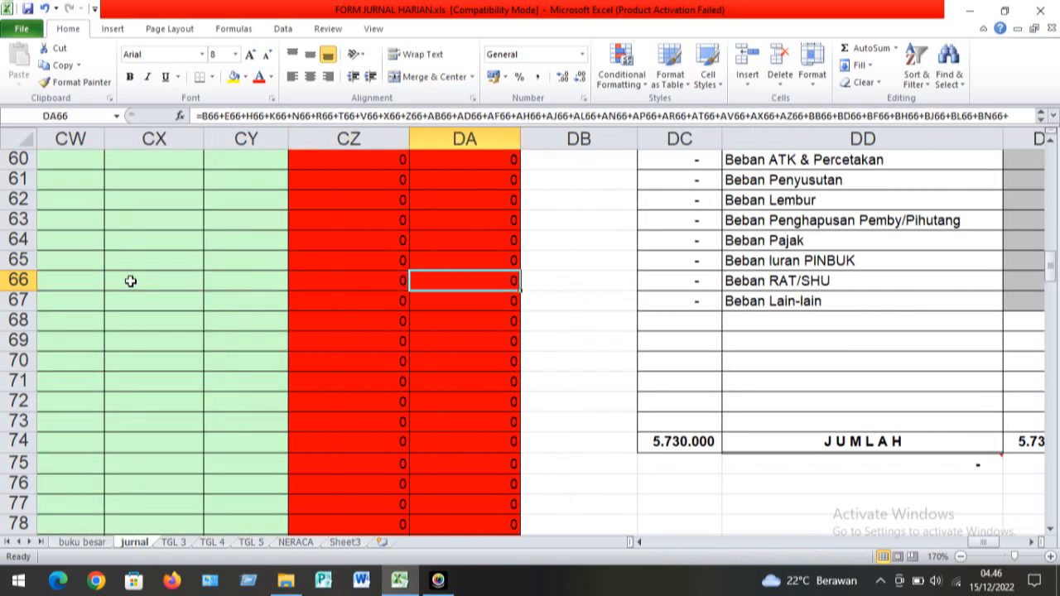
pyautogui.press('Right')
pyautogui.press('Right')
pyautogui.press('Right')
pyautogui.press('Right')
pyautogui.press('Right')
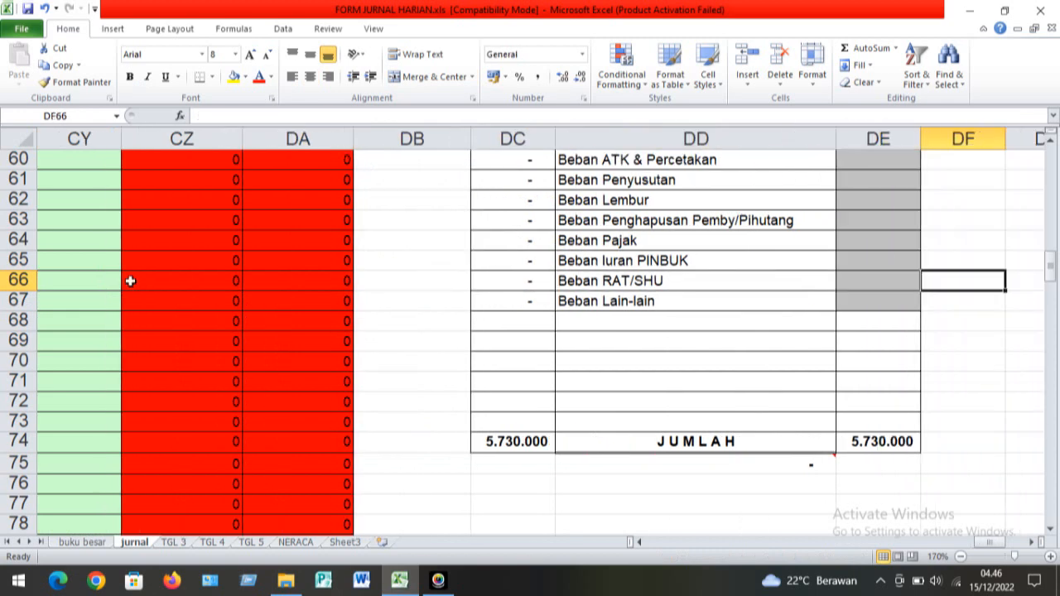
pyautogui.press('Right')
pyautogui.click(85, 287)
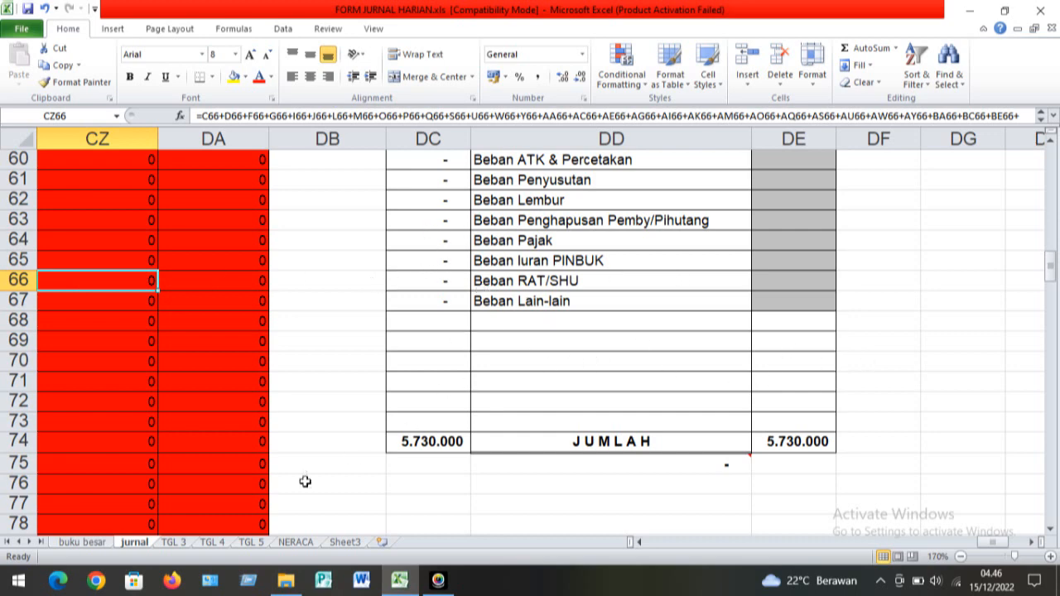
# Review the NERACA sheet's Saldo Bulan Yang Lalu column from KAS down to Sikalam 12 Bulan, ending back at KAS
pyautogui.click(297, 541)
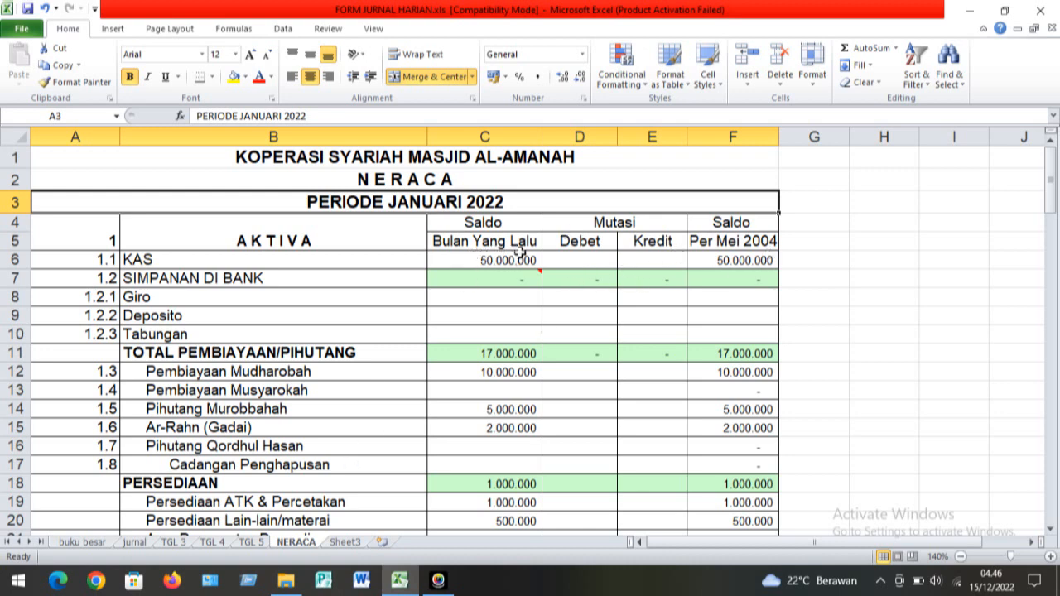
pyautogui.click(456, 262)
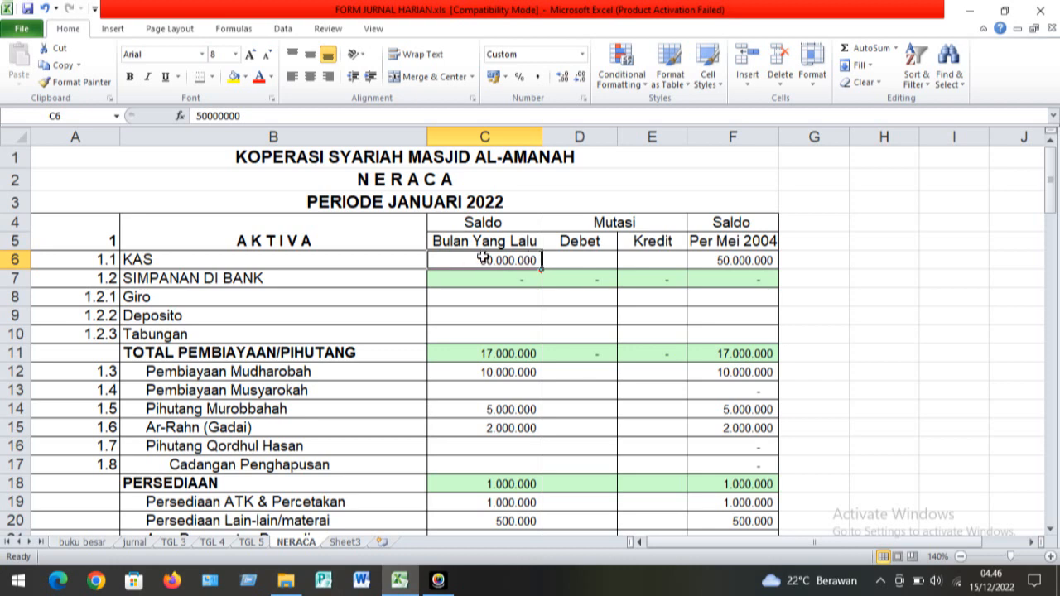
pyautogui.press('Down')
pyautogui.press('Down')
pyautogui.press('Down')
pyautogui.press('Down')
pyautogui.press('Down')
pyautogui.press('Down')
pyautogui.press('Down')
pyautogui.press('Down')
pyautogui.press('Down')
pyautogui.press('Down')
pyautogui.press('Down')
pyautogui.press('Down')
pyautogui.press('Down')
pyautogui.press('Down')
pyautogui.press('Down')
pyautogui.press('Down')
pyautogui.press('Down')
pyautogui.press('Down')
pyautogui.press('Down')
pyautogui.press('Down')
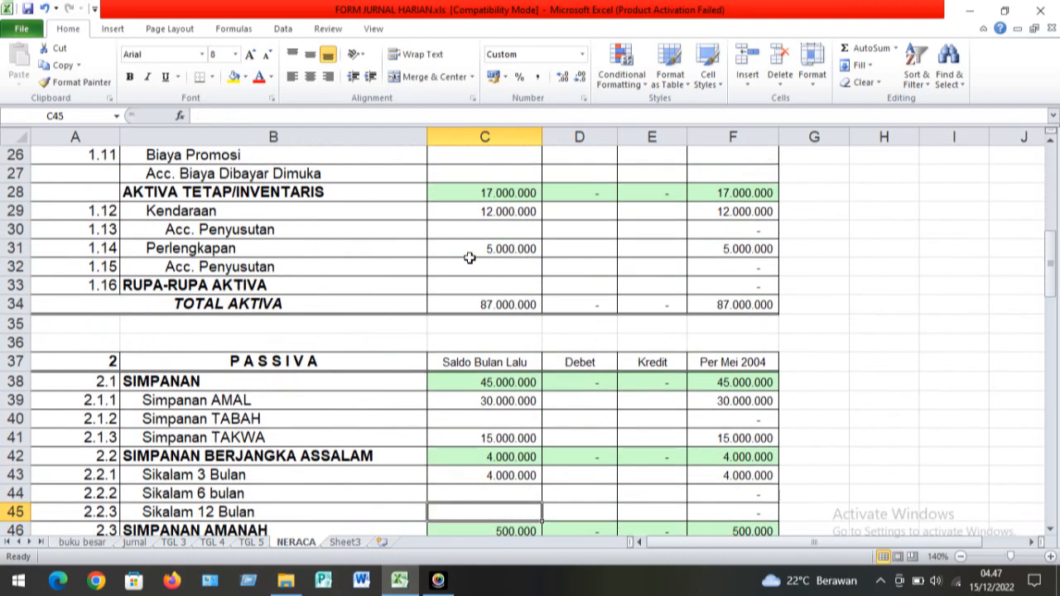
pyautogui.press('Up')
pyautogui.press('Up')
pyautogui.press('Up')
pyautogui.press('Up')
pyautogui.press('Up')
pyautogui.press('Up')
pyautogui.press('Up')
pyautogui.press('Up')
pyautogui.press('Up')
pyautogui.press('Up')
pyautogui.press('Up')
pyautogui.press('Up')
pyautogui.press('Up')
pyautogui.press('Up')
pyautogui.press('Up')
pyautogui.press('Up')
pyautogui.press('Up')
pyautogui.press('Up')
pyautogui.press('Up')
pyautogui.press('Up')
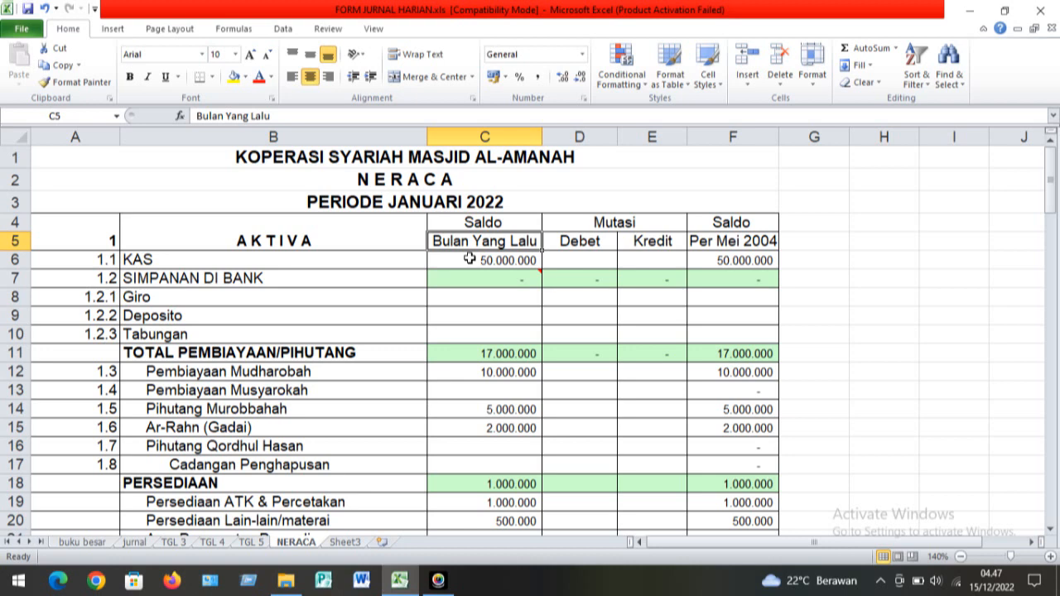
pyautogui.click(461, 261)
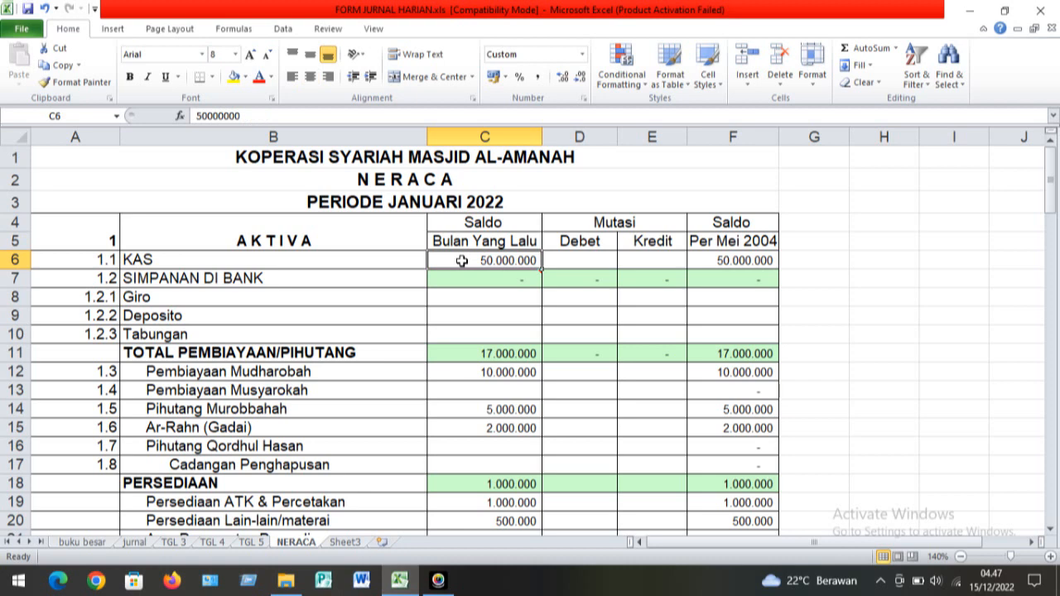
# Select the KAS Debet cell D6 in NERACA, and check the ledger recap area on the TGL 3 sheet
pyautogui.click(571, 258)
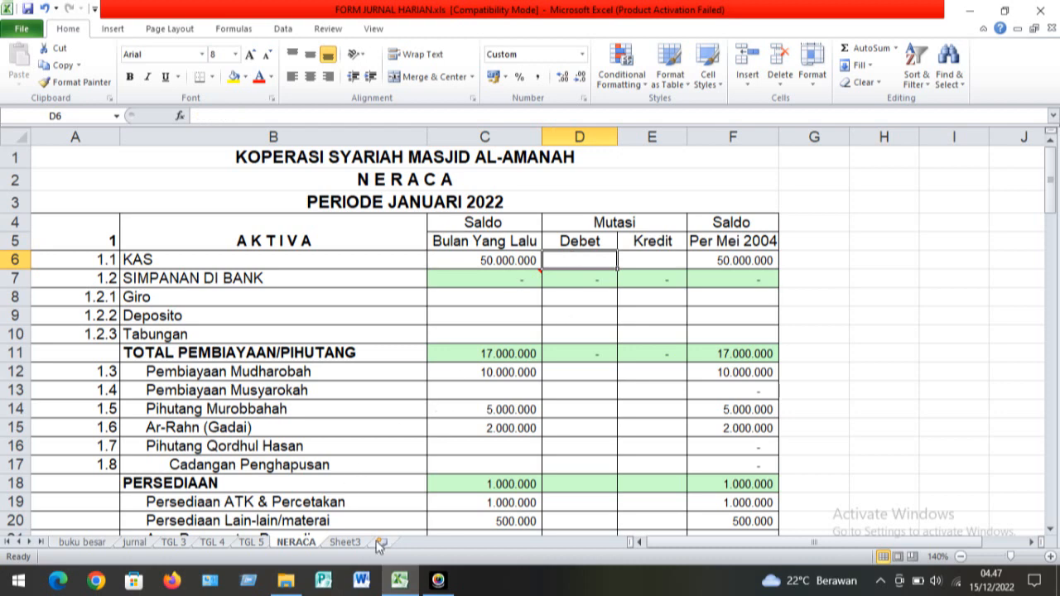
pyautogui.click(174, 542)
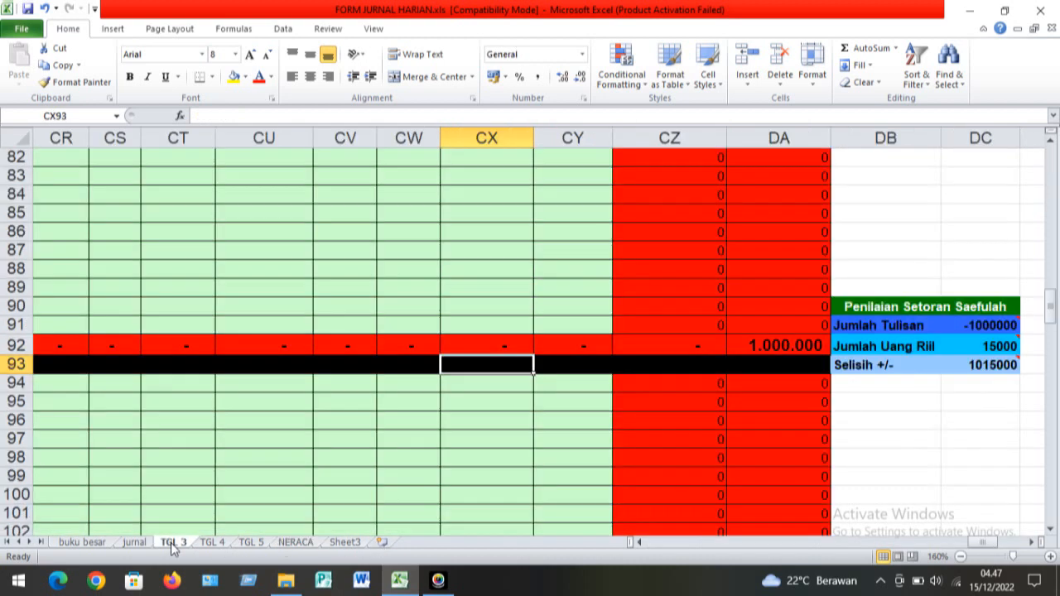
pyautogui.click(915, 267)
pyautogui.press('pageup')
pyautogui.press('pageup')
pyautogui.press('pageup')
pyautogui.press('pageup')
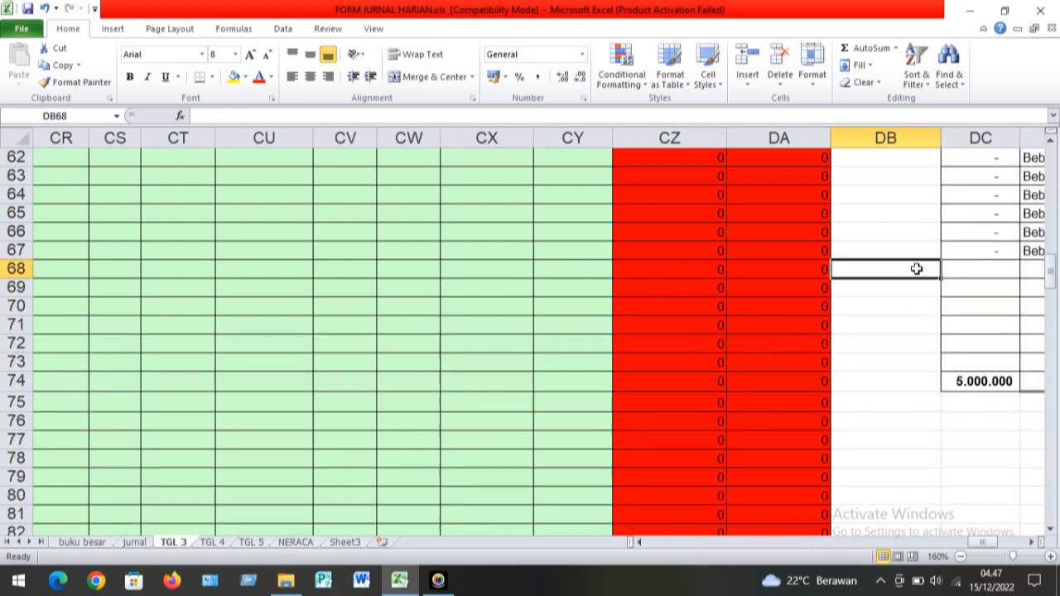
pyautogui.press('Right')
pyautogui.press('Right')
pyautogui.press('Right')
pyautogui.press('Right')
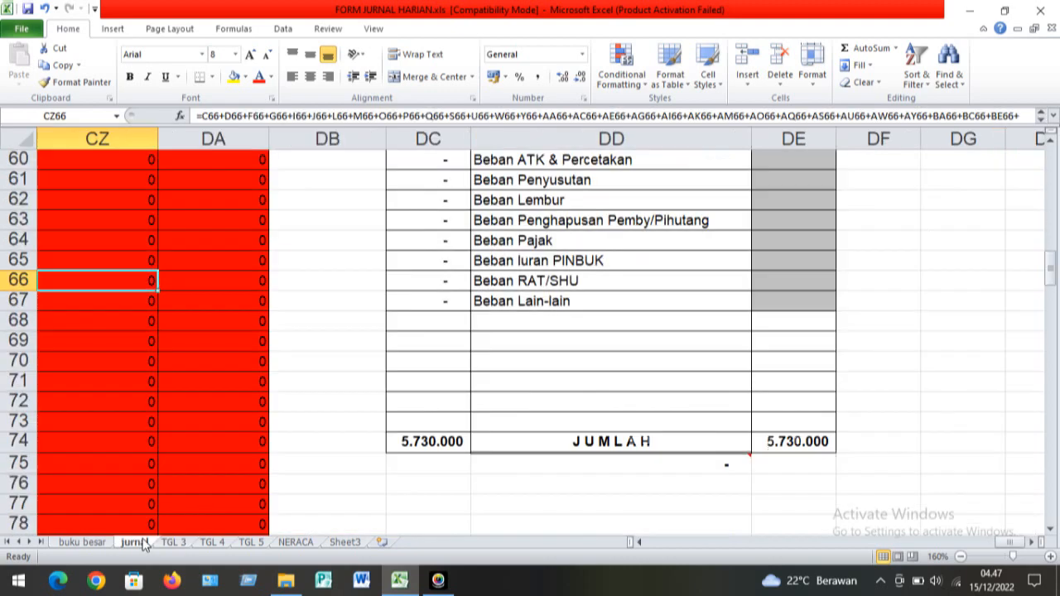
# Look up the Kas DEBET amount in the jurnal recap and enter 280000 as KAS Debet in NERACA cell D6
pyautogui.click(146, 544)
pyautogui.click(539, 385)
pyautogui.press('pageup')
pyautogui.press('pageup')
pyautogui.press('pageup')
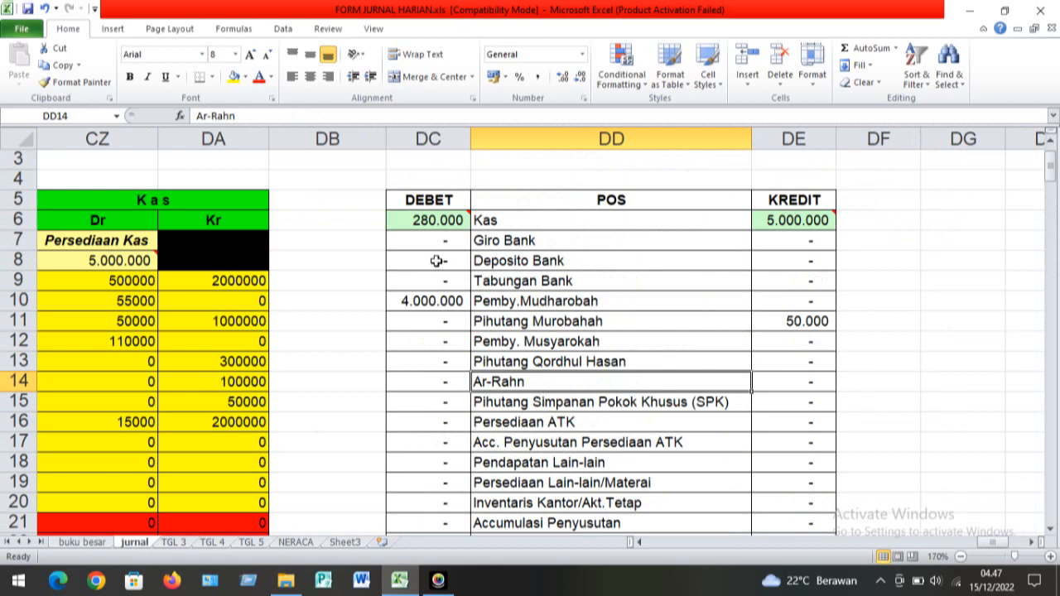
pyautogui.moveTo(424, 228)
pyautogui.click(296, 542)
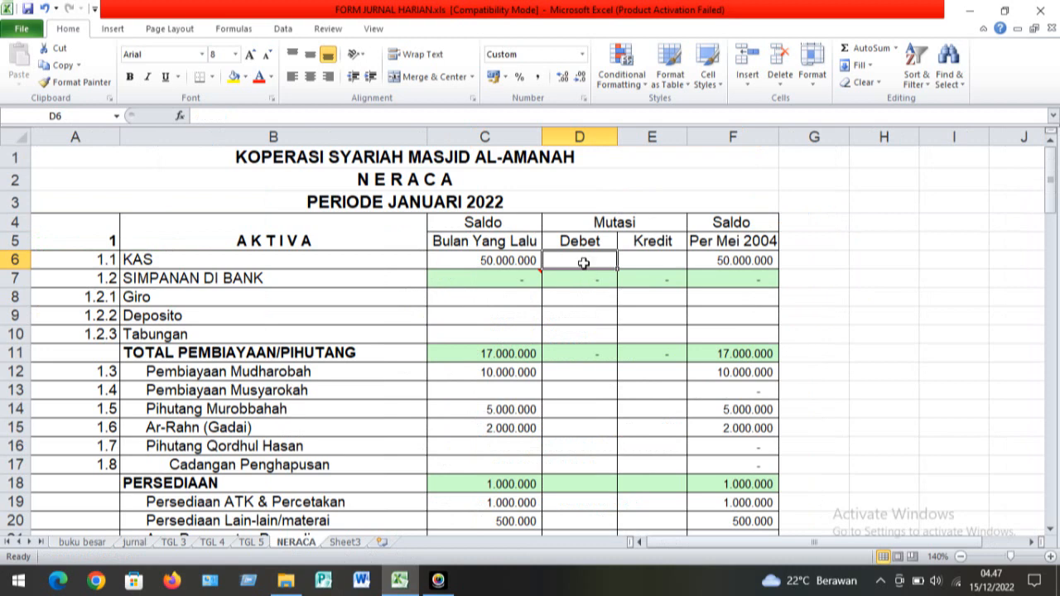
pyautogui.write('280.000')
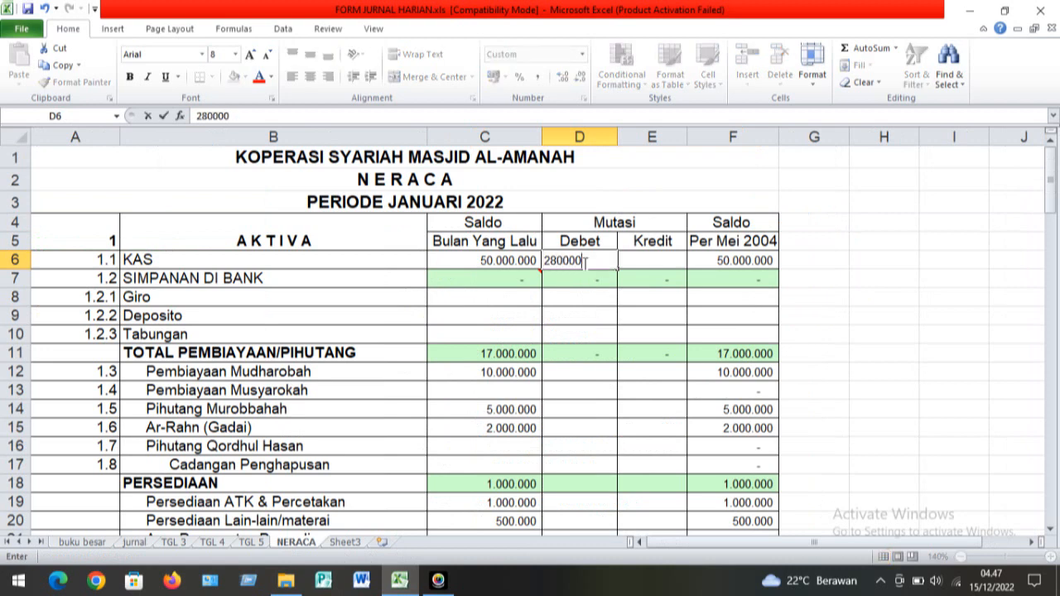
pyautogui.press('Tab')
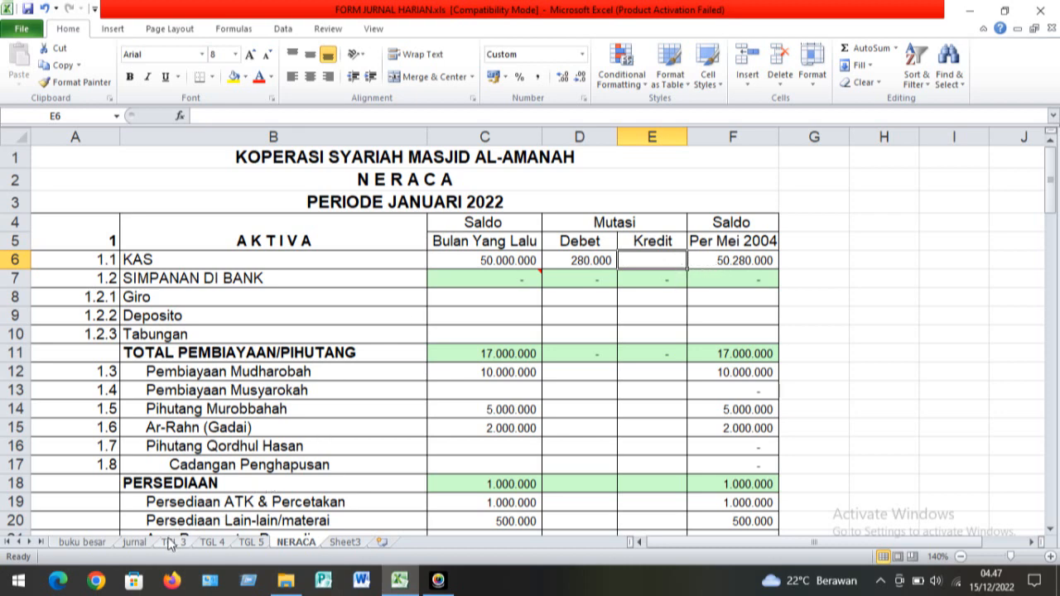
# Check the Kas KREDIT amount in the jurnal recap and enter 5000000 as KAS Kredit in NERACA cell E6
pyautogui.click(133, 544)
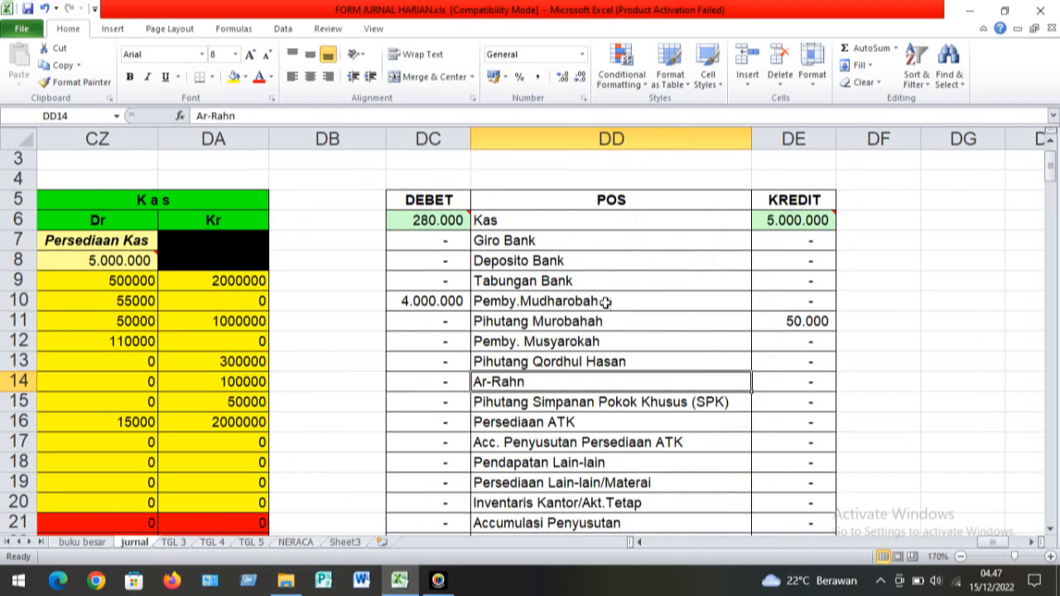
pyautogui.click(312, 546)
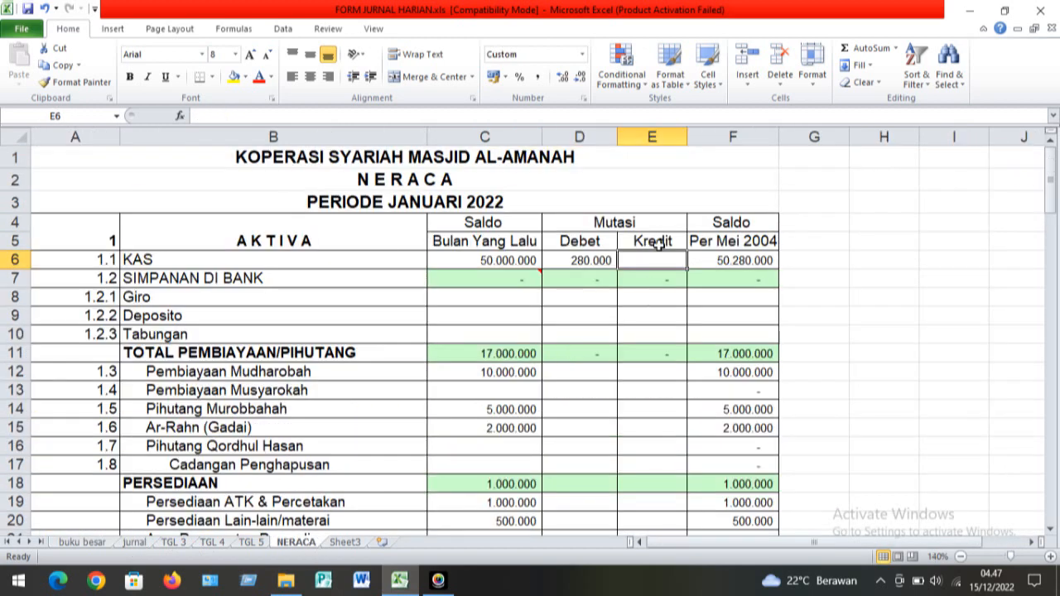
pyautogui.write('5000000')
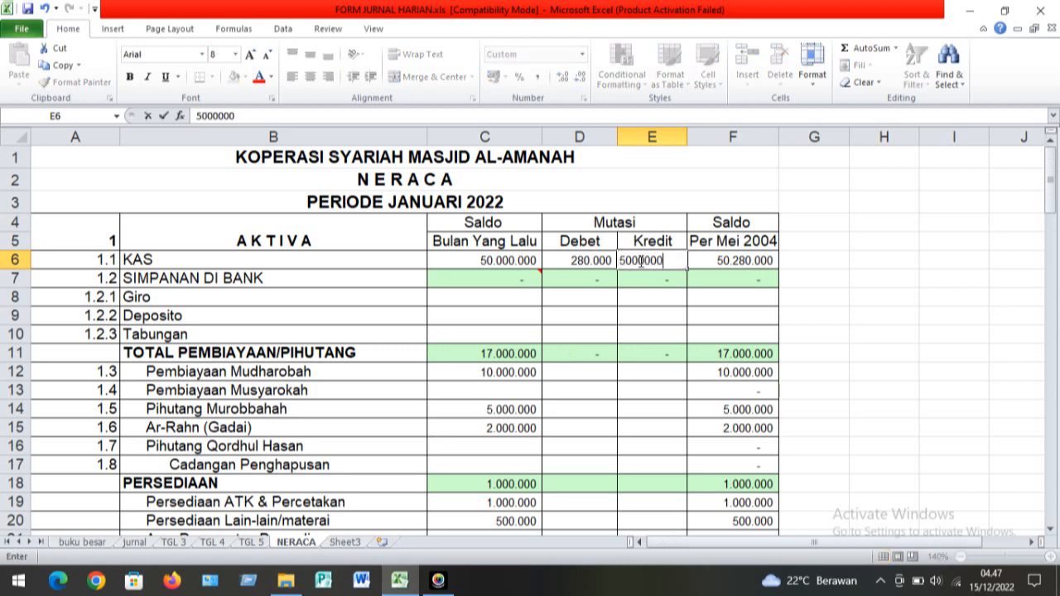
pyautogui.press('Return')
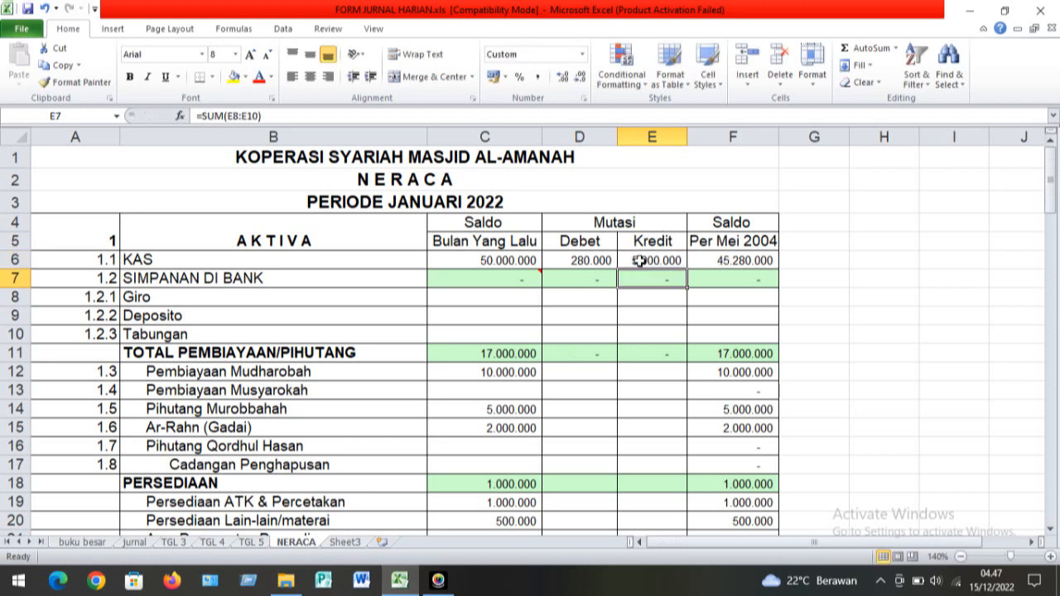
# Recheck the Kas DEBET note in the jurnal recap, and turn NERACA cell D6 into the formula =280000
pyautogui.click(135, 542)
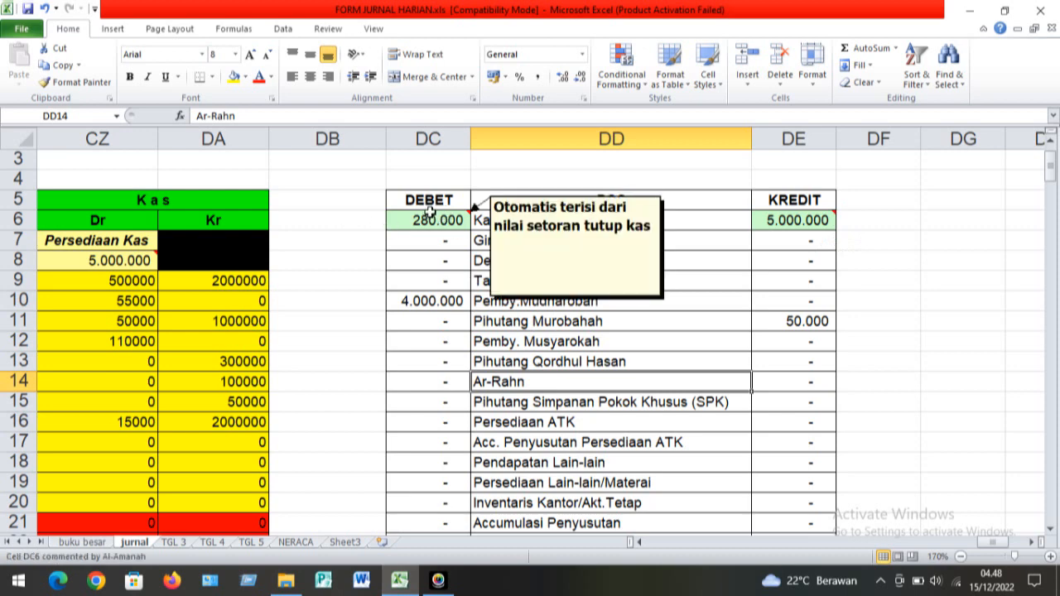
pyautogui.click(293, 542)
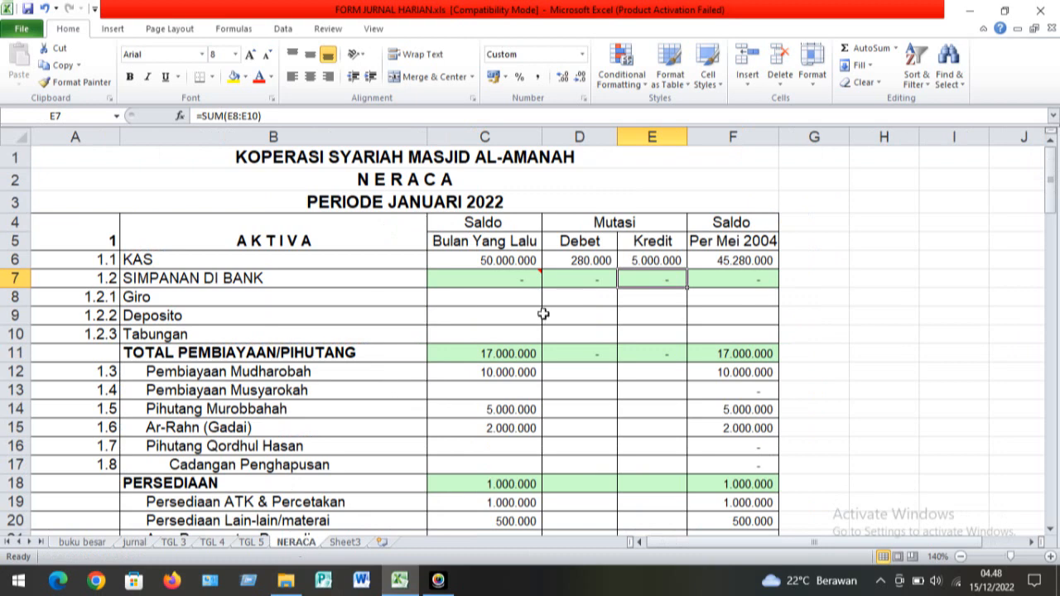
pyautogui.click(560, 260)
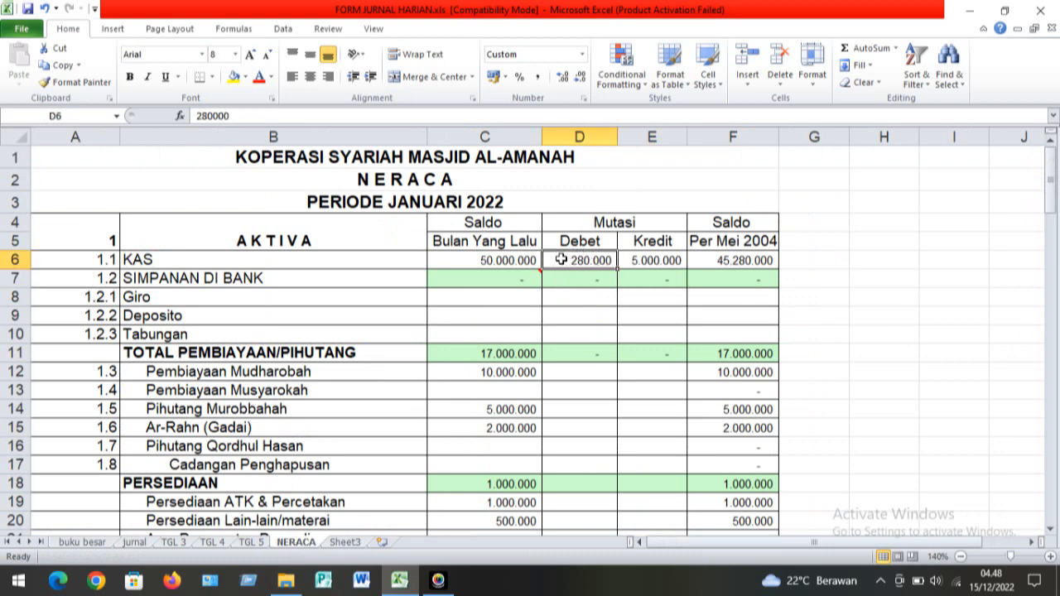
pyautogui.click(196, 116)
pyautogui.write('=')
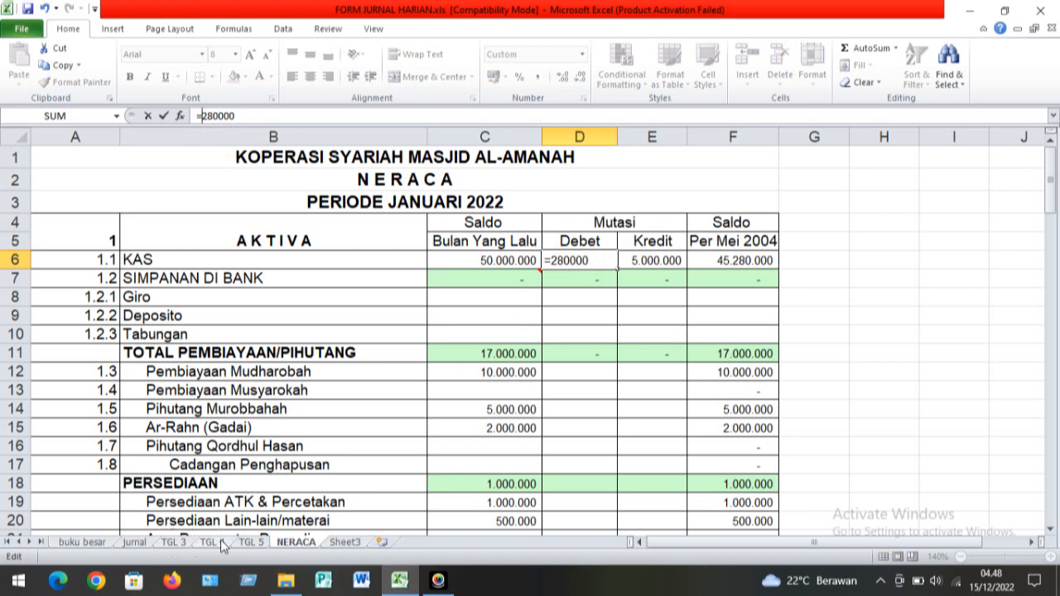
pyautogui.click(601, 260)
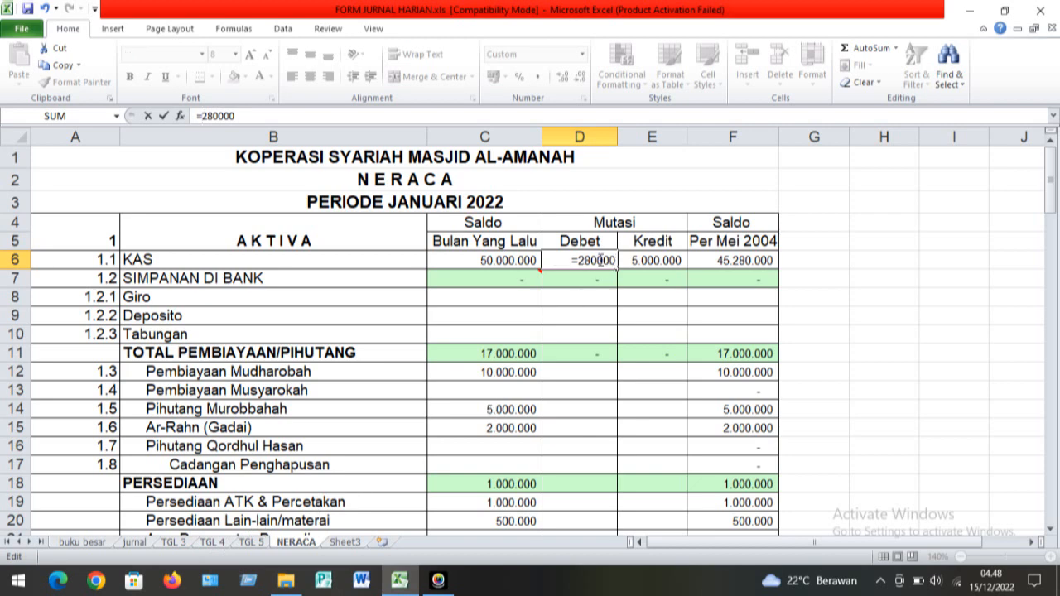
pyautogui.press('Return')
pyautogui.click(577, 258)
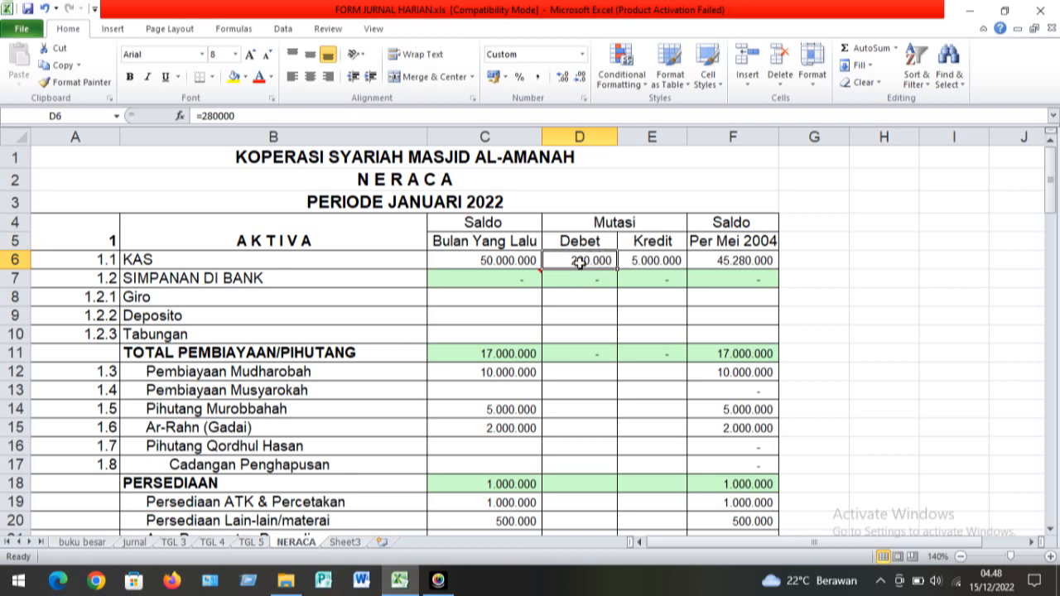
pyautogui.click(243, 116)
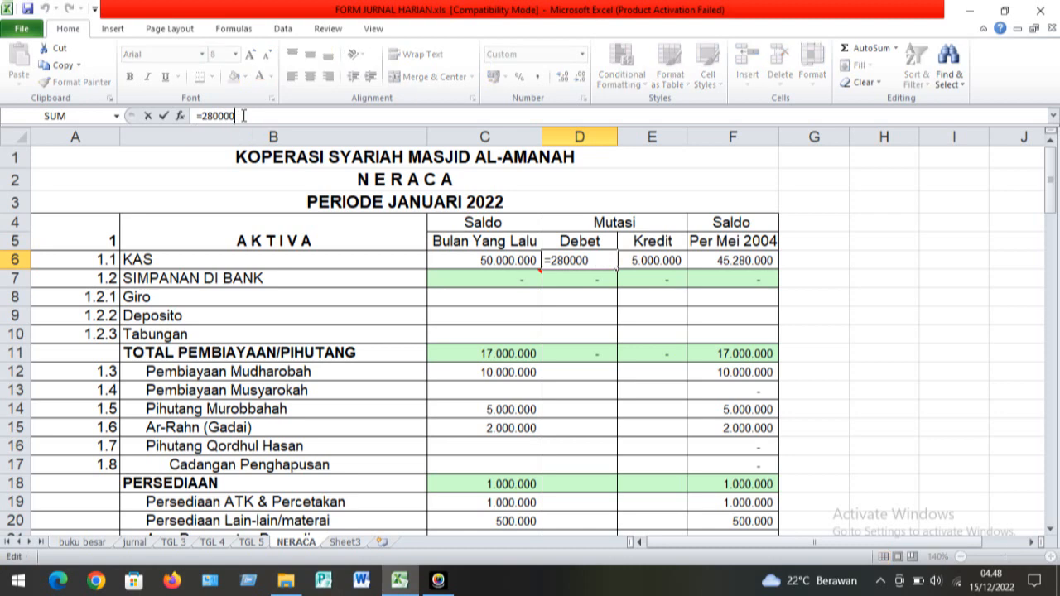
pyautogui.click(564, 299)
# Review the NERACA sheet's Debet column down through TOTAL AKTIVA to the SIMPANAN row under PASSIVA
pyautogui.press('Down')
pyautogui.press('Down')
pyautogui.press('Down')
pyautogui.press('Down')
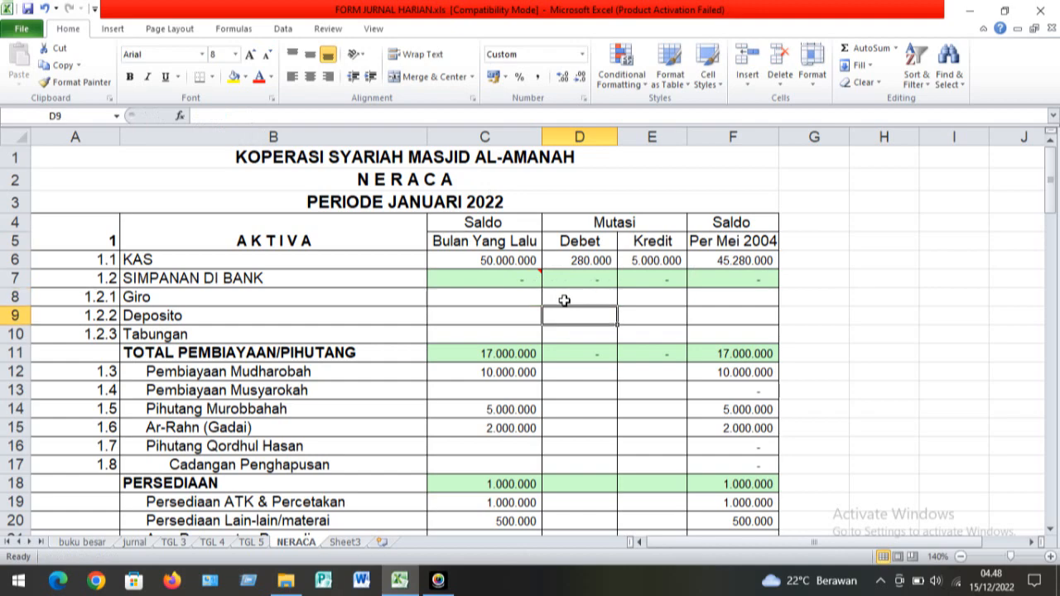
pyautogui.press('Down')
pyautogui.press('Down')
pyautogui.press('Down')
pyautogui.press('Down')
pyautogui.press('Down')
pyautogui.press('Down')
pyautogui.press('Down')
pyautogui.press('Down')
pyautogui.press('Down')
pyautogui.press('Down')
pyautogui.press('Down')
pyautogui.press('Down')
pyautogui.press('Down')
pyautogui.press('Down')
pyautogui.press('Down')
pyautogui.press('Down')
pyautogui.press('Down')
pyautogui.press('Down')
pyautogui.press('Down')
pyautogui.press('Down')
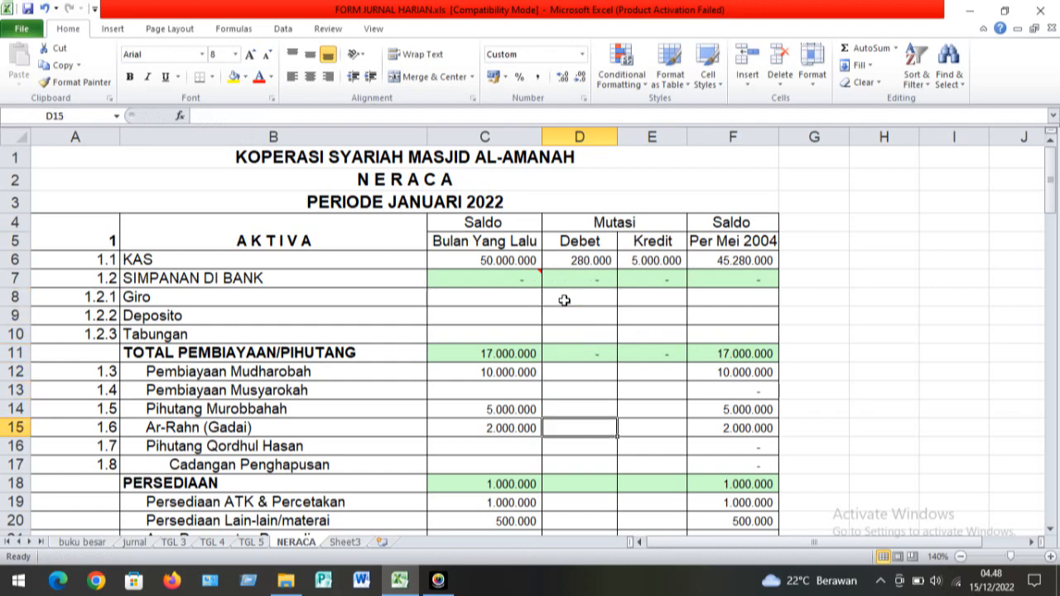
pyautogui.press('Down')
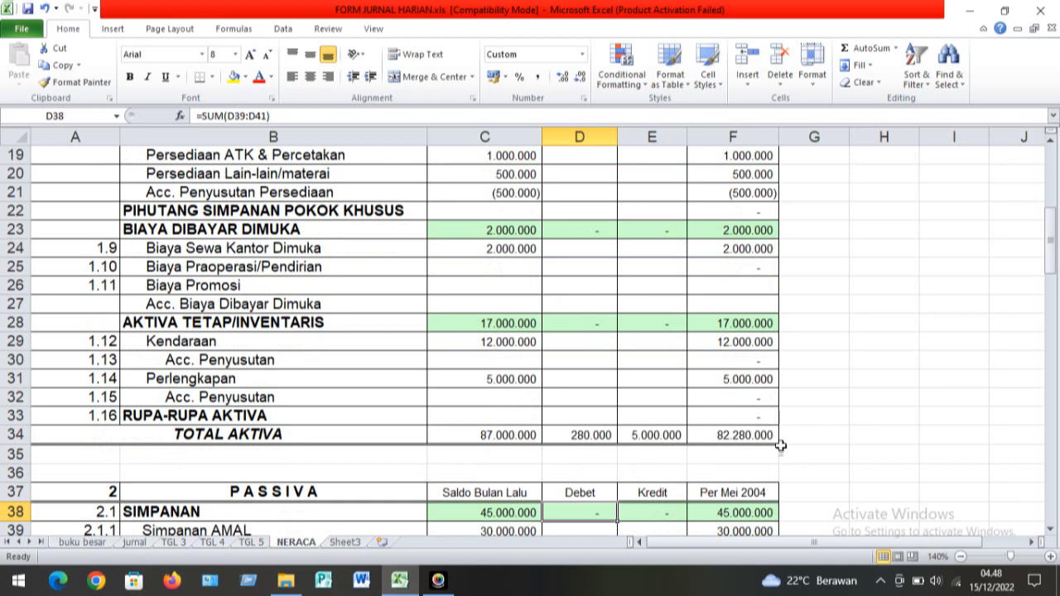
# Compare the NERACA sheet's TOTAL AKTIVA row with TOTAL PASSIVA in the Saldo Bulan Lalu column
pyautogui.click(605, 463)
pyautogui.press('Down')
pyautogui.press('Down')
pyautogui.press('Down')
pyautogui.press('Down')
pyautogui.press('Down')
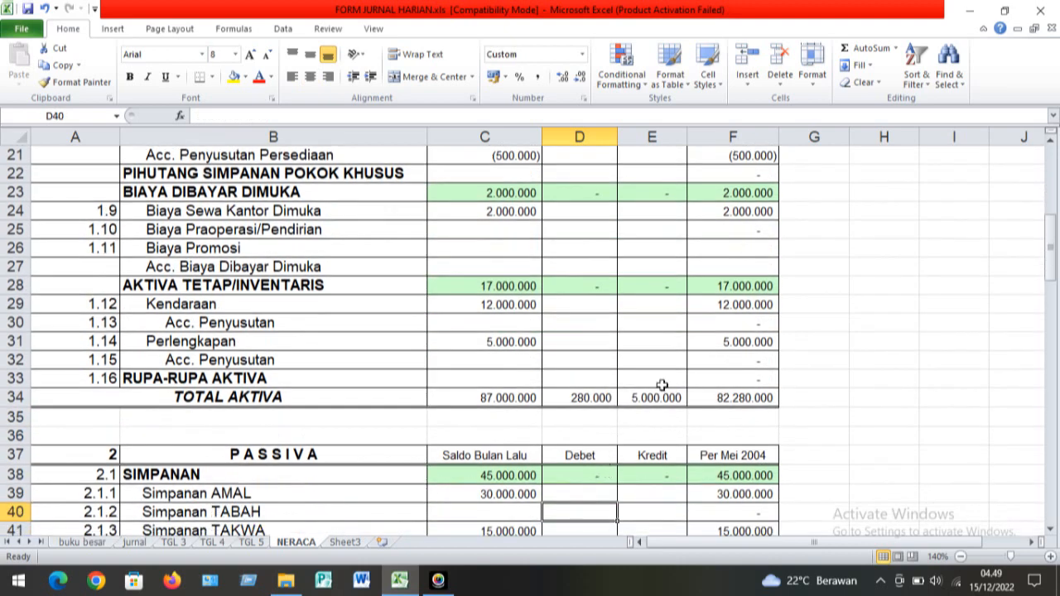
pyautogui.click(470, 398)
pyautogui.press('Down')
pyautogui.press('Down')
pyautogui.press('Down')
pyautogui.press('Down')
pyautogui.press('Down')
pyautogui.press('Down')
pyautogui.press('Down')
pyautogui.press('Down')
pyautogui.press('Down')
pyautogui.press('Down')
pyautogui.press('Down')
pyautogui.press('Down')
pyautogui.press('Down')
pyautogui.press('Down')
pyautogui.press('Down')
pyautogui.press('Down')
pyautogui.press('Down')
pyautogui.press('Down')
pyautogui.press('Down')
pyautogui.press('Down')
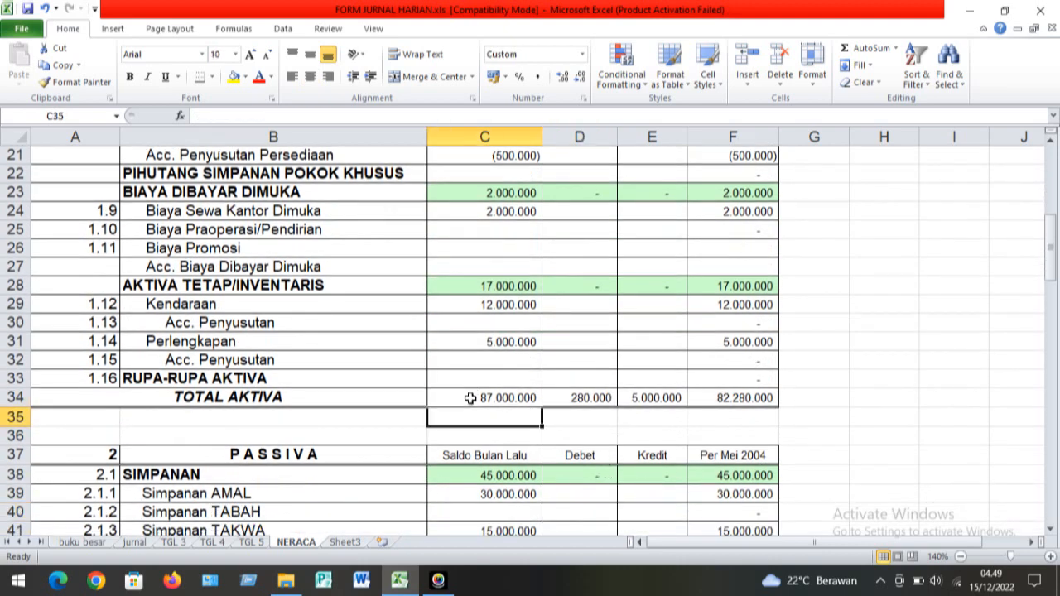
pyautogui.press('Up')
pyautogui.press('Up')
pyautogui.press('Up')
pyautogui.press('Up')
pyautogui.press('Up')
pyautogui.press('Up')
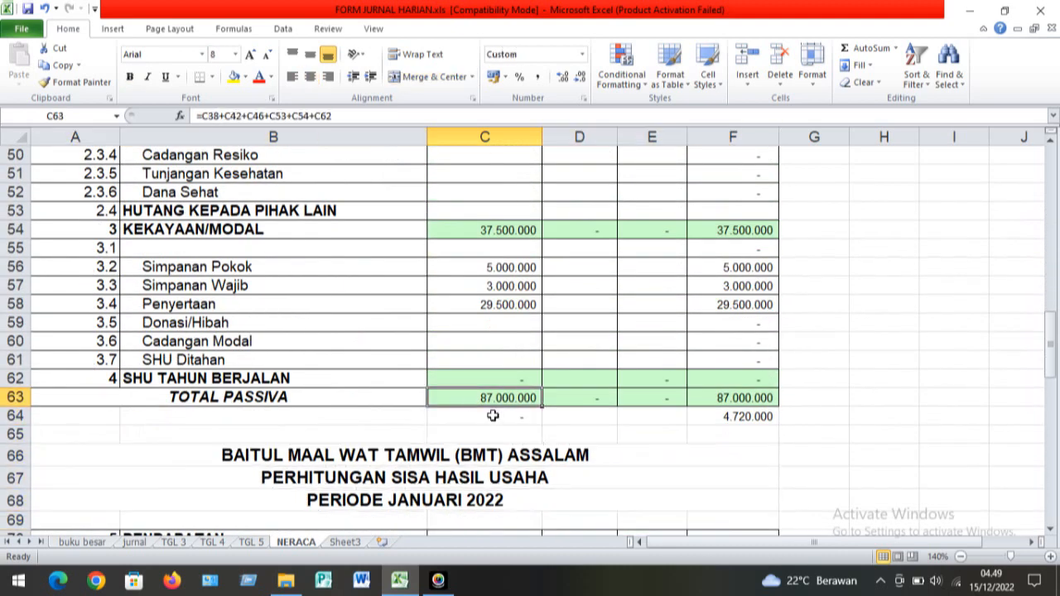
# Examine the balance-difference cells C64 and F64 below TOTAL PASSIVA, and return to the start of NERACA
pyautogui.click(493, 415)
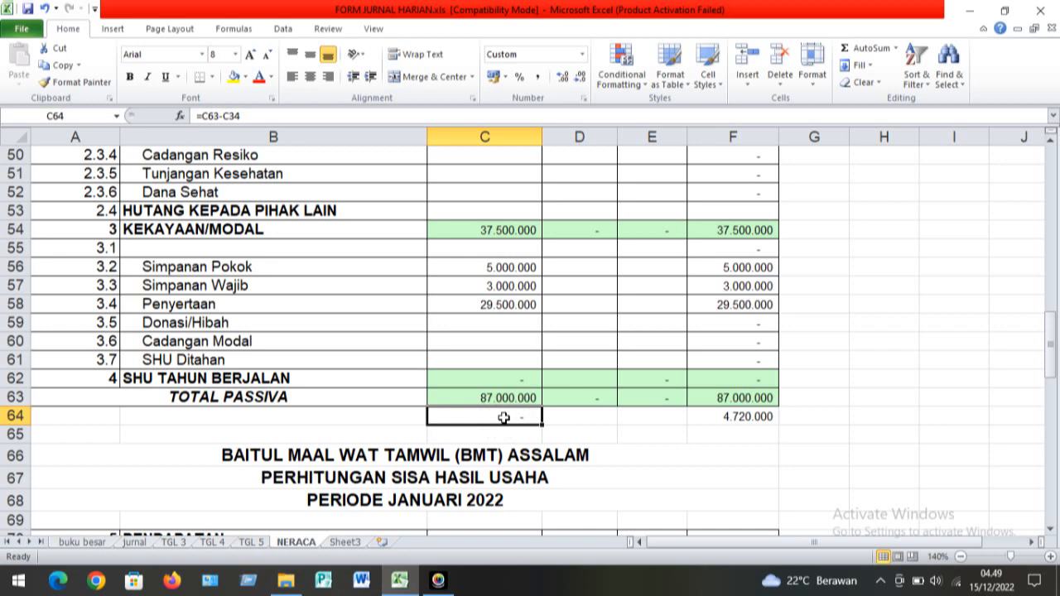
pyautogui.click(605, 417)
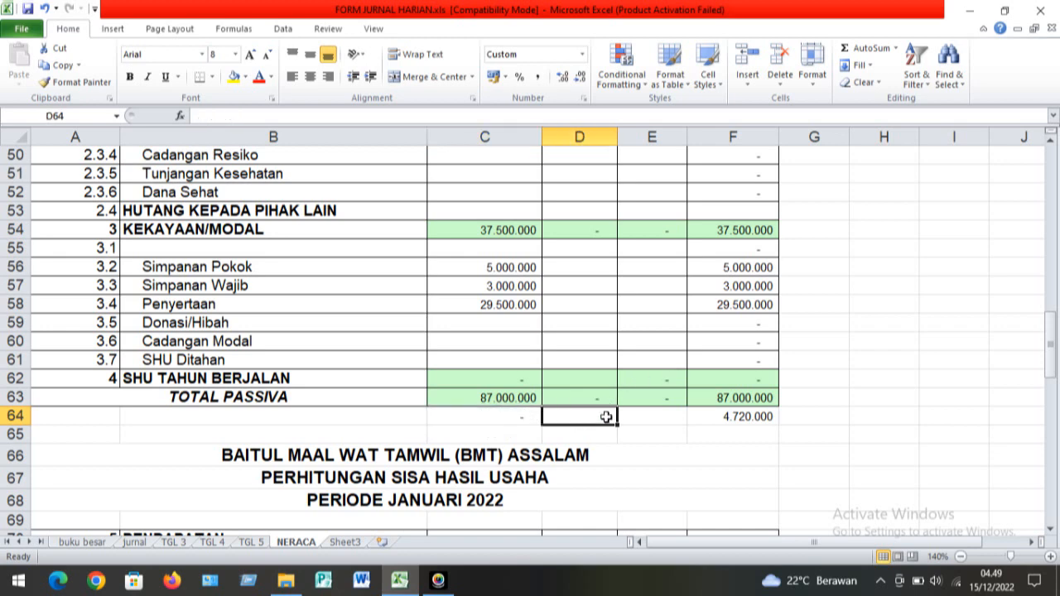
pyautogui.click(728, 415)
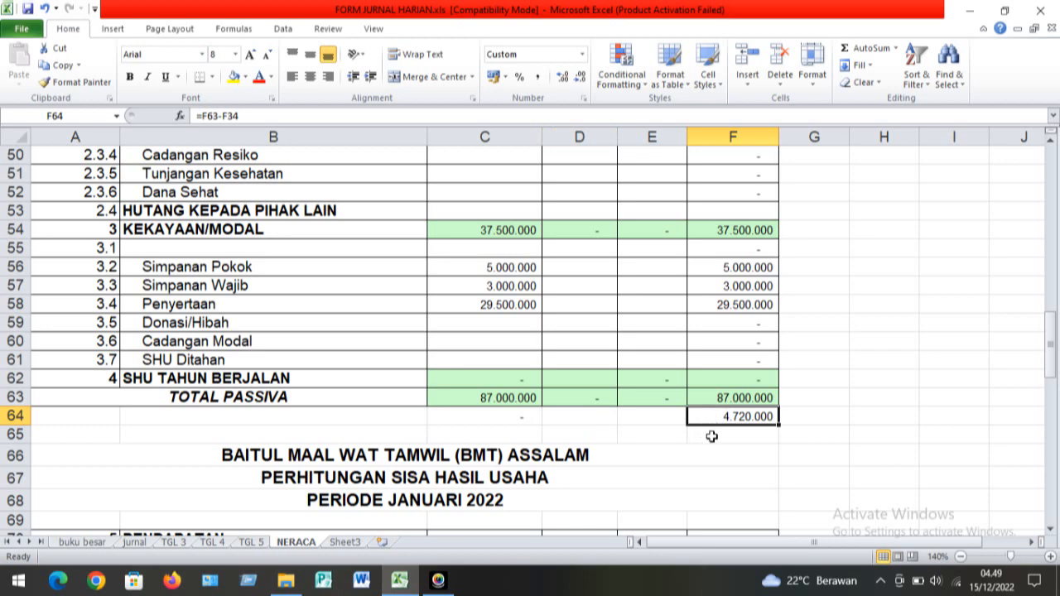
pyautogui.click(706, 397)
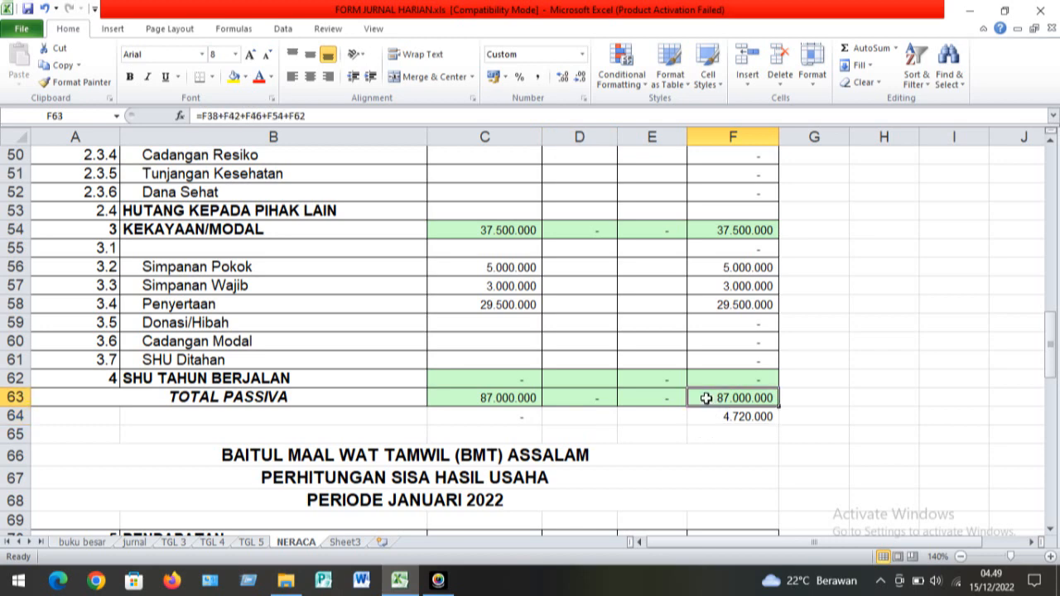
pyautogui.scroll(7, 704, 398)
pyautogui.click(703, 399)
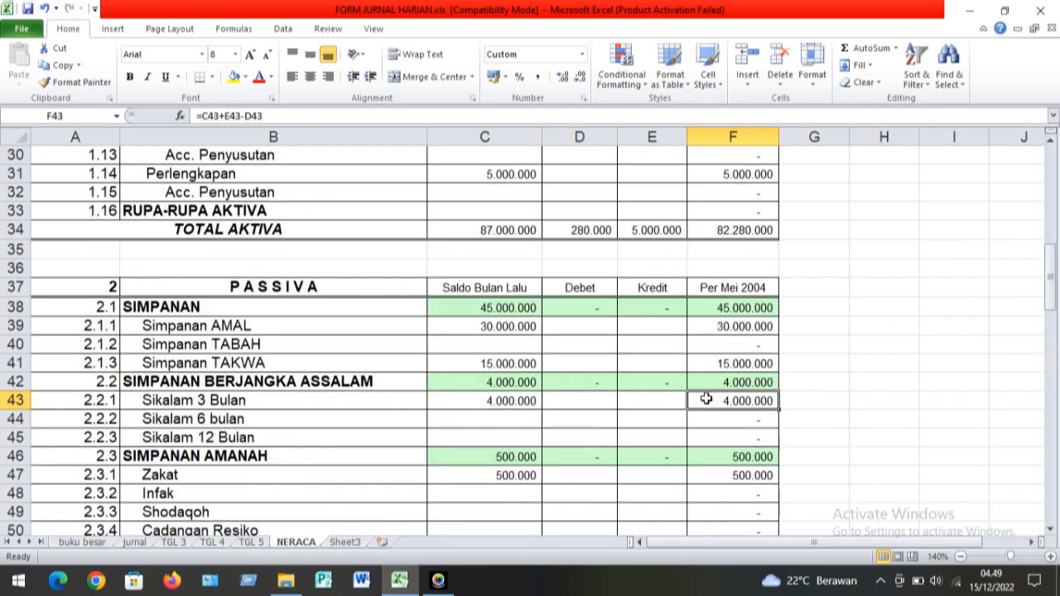
pyautogui.click(715, 253)
pyautogui.scroll(-7, 715, 253)
pyautogui.click(715, 251)
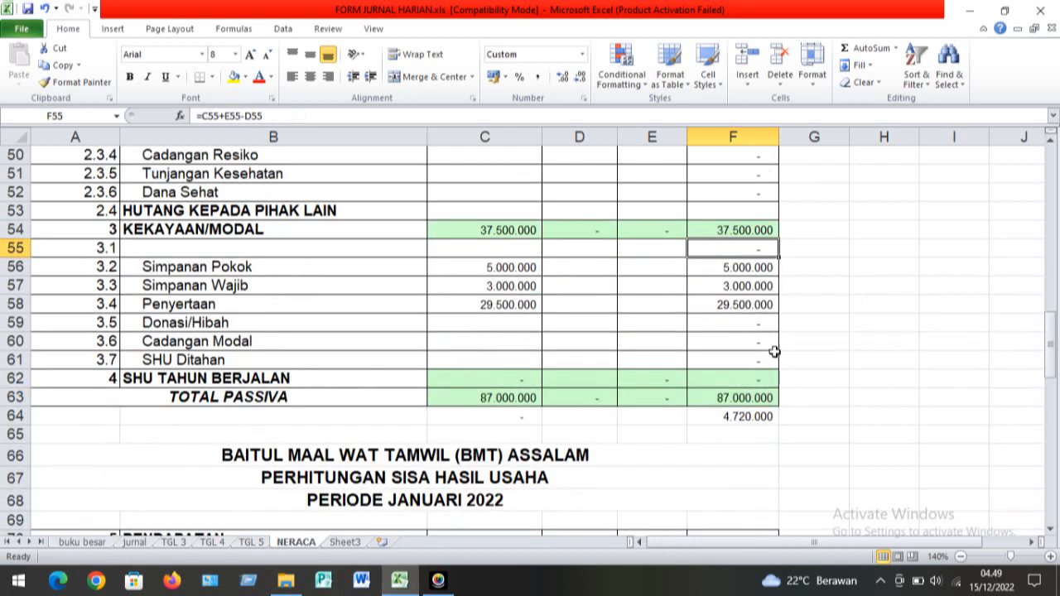
pyautogui.click(717, 419)
pyautogui.press('pageup')
pyautogui.press('pageup')
pyautogui.press('pageup')
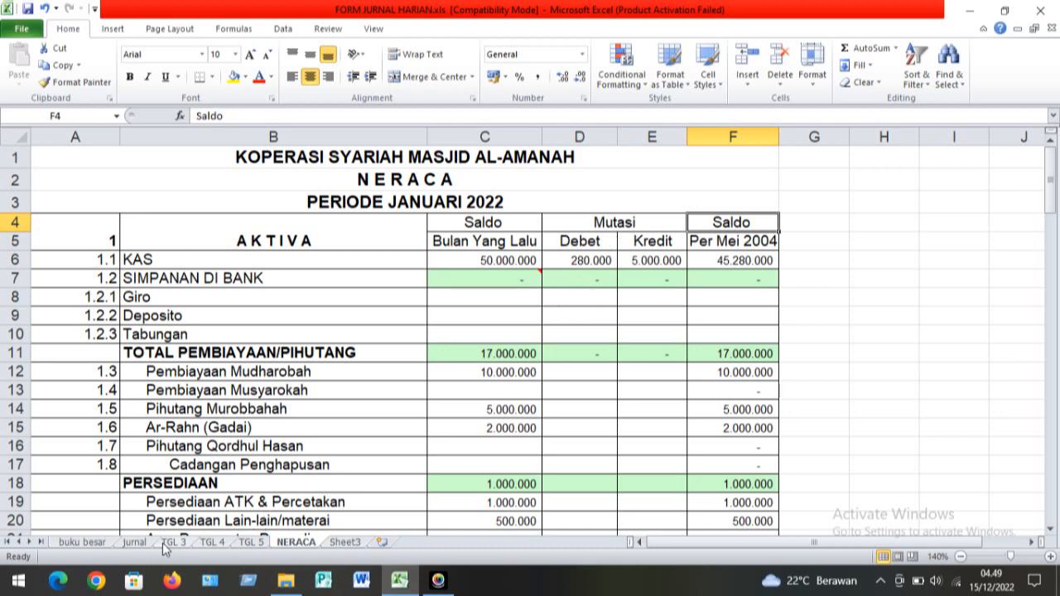
# Look up the Pemby.Mudharobah DEBET amount in the jurnal recap and enter =4000000 as Pembiayaan Mudharobah Debet in NERACA cell D12
pyautogui.click(136, 543)
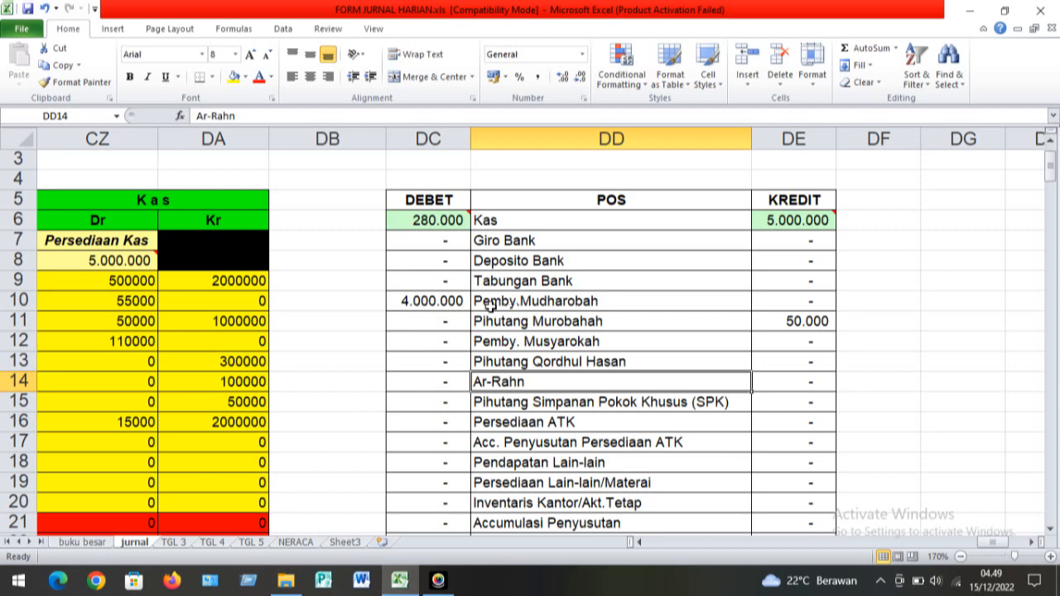
pyautogui.click(303, 543)
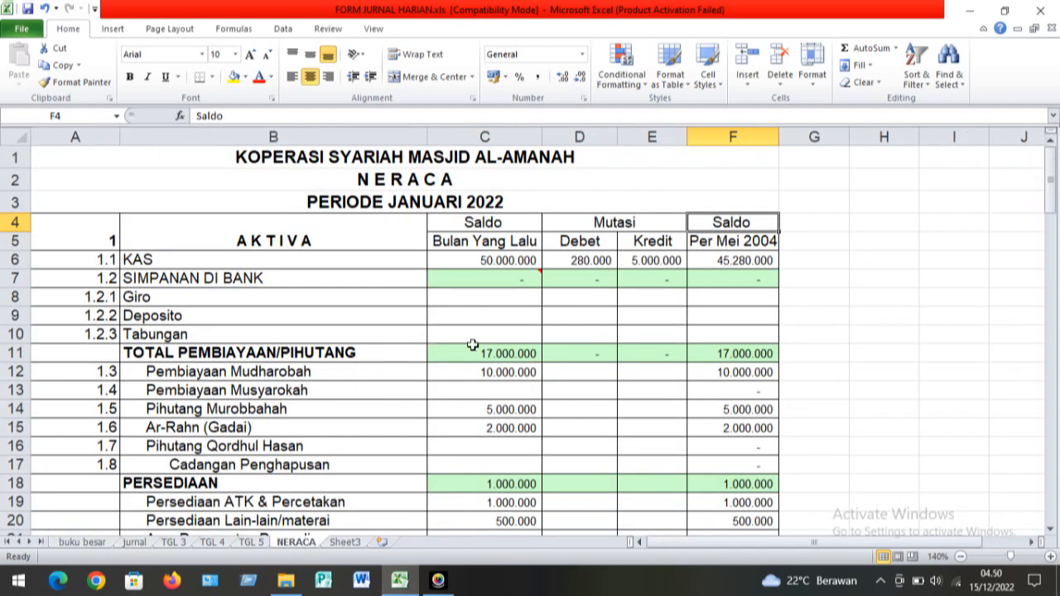
pyautogui.click(589, 370)
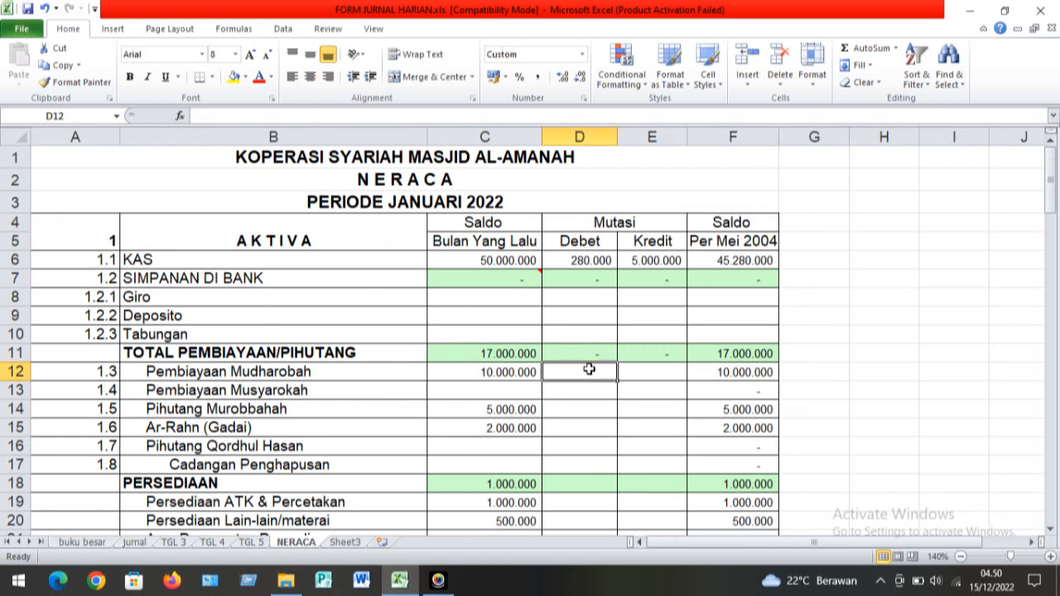
pyautogui.write('=4000000')
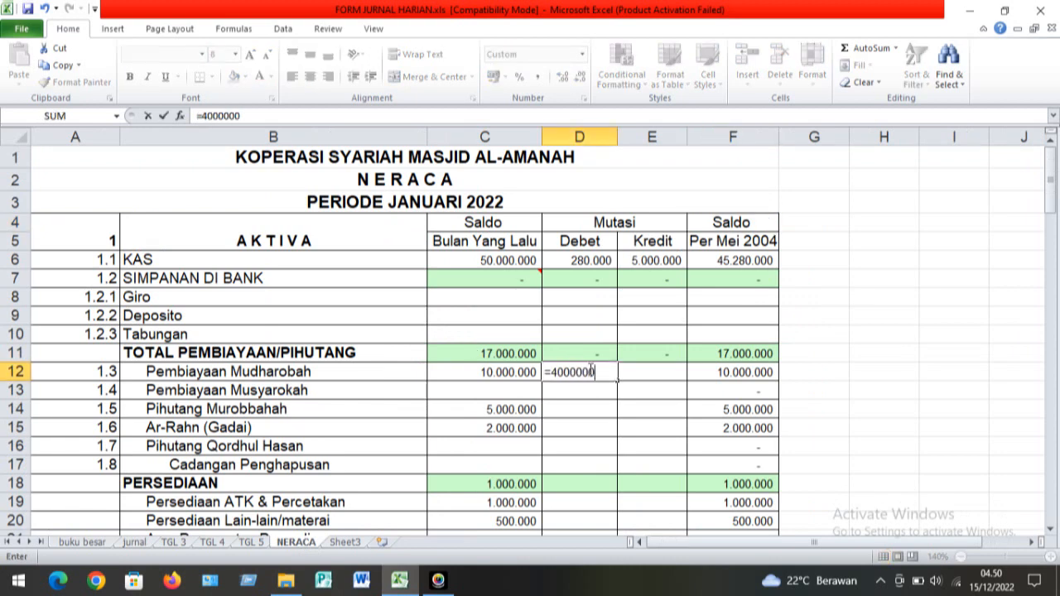
pyautogui.press('Return')
# Check the Per Mei 2004 TOTAL AKTIVA and TOTAL PASSIVA, and the balance-difference cell F64
pyautogui.press('pagedown')
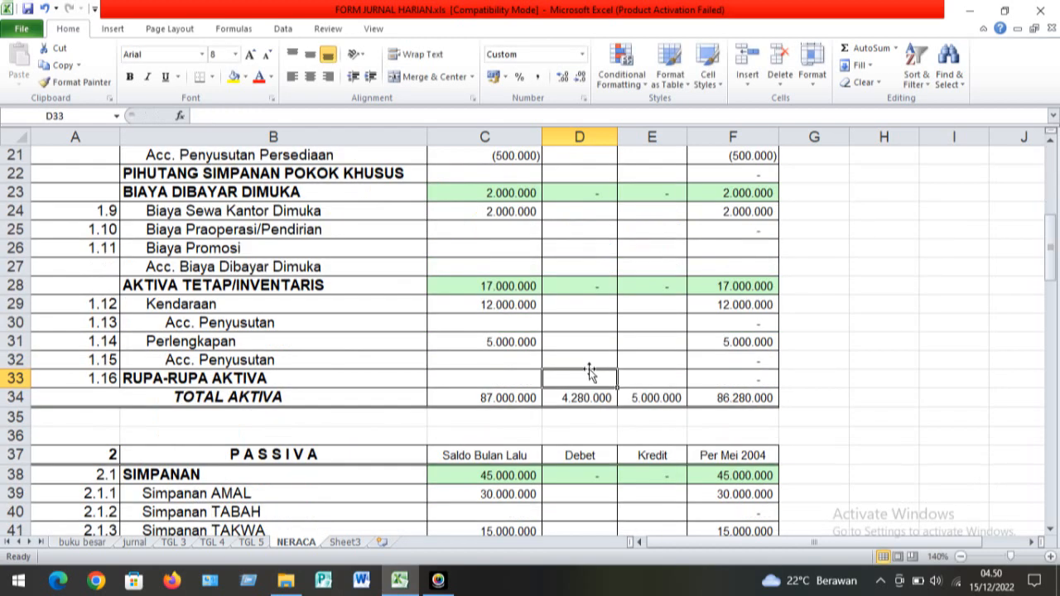
pyautogui.click(731, 398)
pyautogui.press('pagedown')
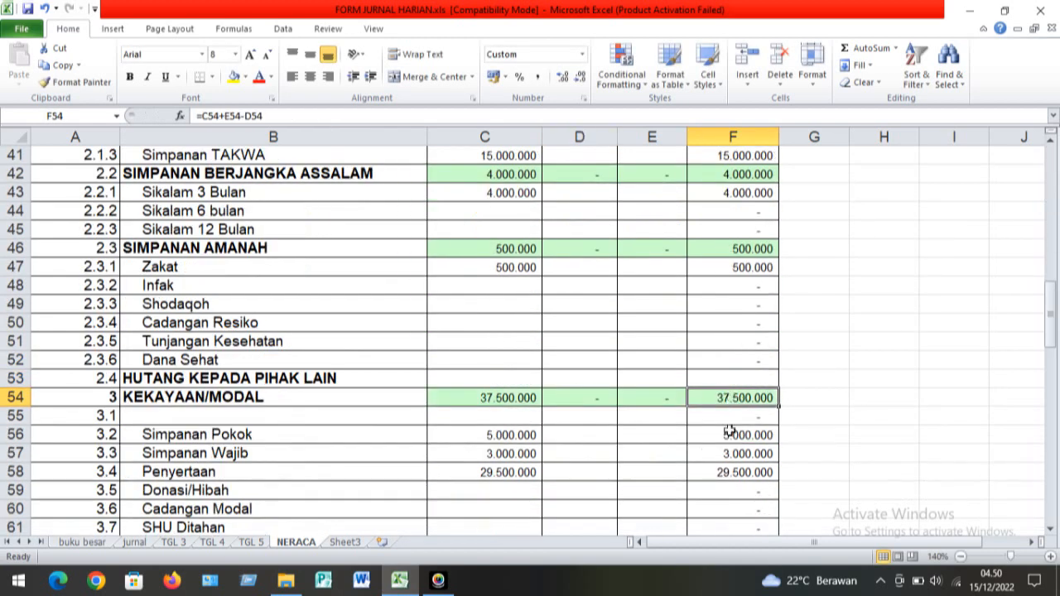
pyautogui.click(721, 479)
pyautogui.press('Down')
pyautogui.press('Down')
pyautogui.press('Down')
pyautogui.press('Down')
pyautogui.press('Down')
pyautogui.press('Down')
pyautogui.press('Down')
pyautogui.press('Down')
pyautogui.press('Down')
pyautogui.press('Down')
pyautogui.press('Down')
pyautogui.press('Down')
pyautogui.press('Down')
pyautogui.press('Down')
pyautogui.press('Up')
pyautogui.press('Up')
pyautogui.press('Up')
pyautogui.press('Up')
pyautogui.press('Up')
pyautogui.press('Up')
pyautogui.press('Up')
pyautogui.press('Up')
pyautogui.press('Up')
pyautogui.press('Down')
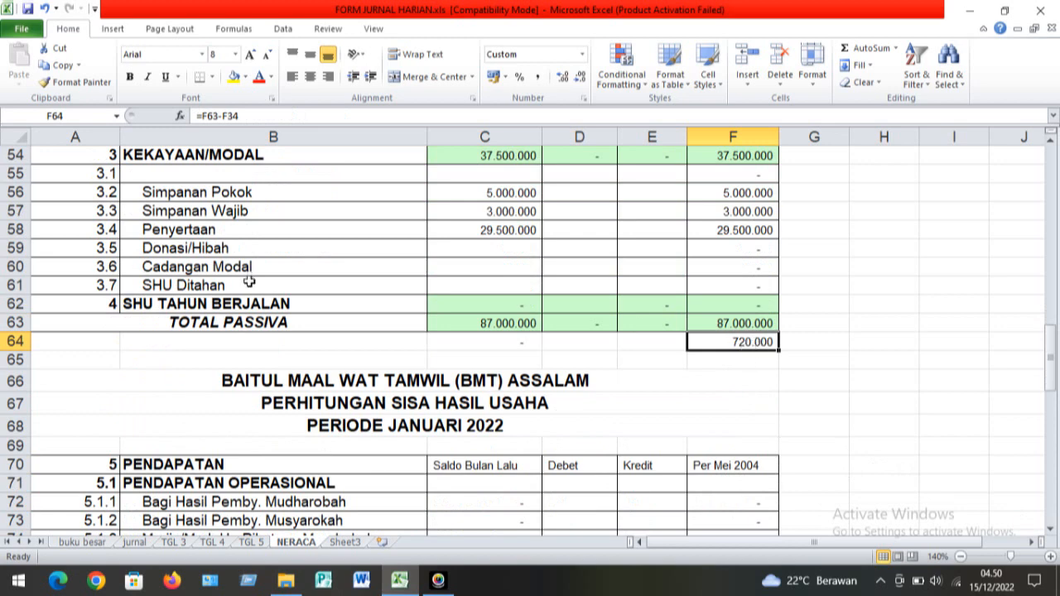
# Review the PERHITUNGAN SISA HASIL USAHA section of NERACA, covering the Debet and Kredit columns for PENDAPATAN and BEBAN-BEBAN
pyautogui.click(584, 429)
pyautogui.press('Down')
pyautogui.press('Down')
pyautogui.press('Down')
pyautogui.press('Down')
pyautogui.press('Down')
pyautogui.press('Down')
pyautogui.press('Down')
pyautogui.press('Down')
pyautogui.press('Down')
pyautogui.press('Down')
pyautogui.press('Down')
pyautogui.press('Down')
pyautogui.press('Down')
pyautogui.press('Down')
pyautogui.press('Down')
pyautogui.press('Down')
pyautogui.press('Down')
pyautogui.press('Down')
pyautogui.press('Down')
pyautogui.press('Down')
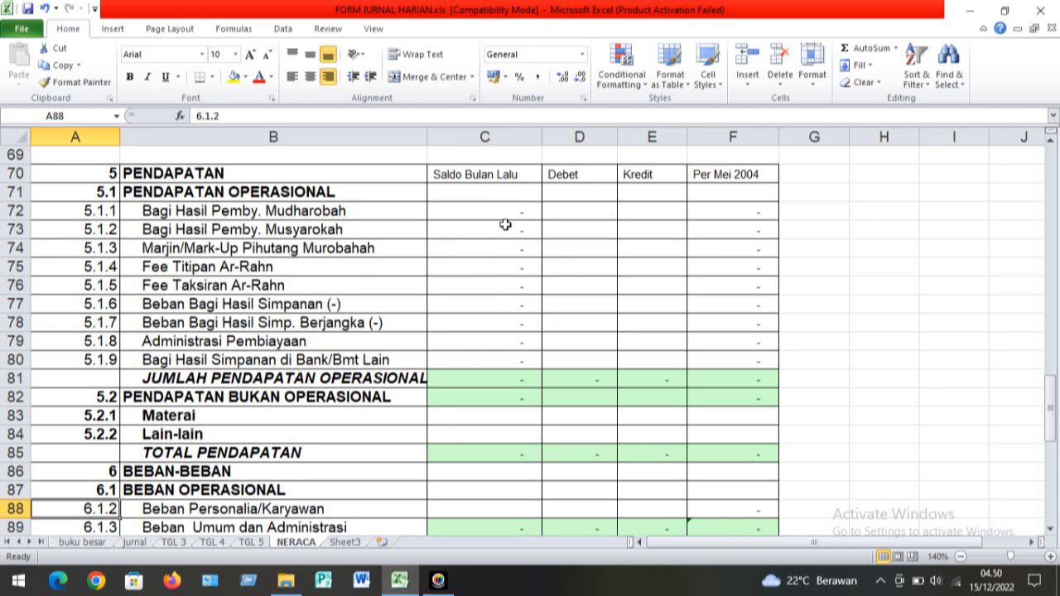
pyautogui.click(587, 212)
pyautogui.click(635, 212)
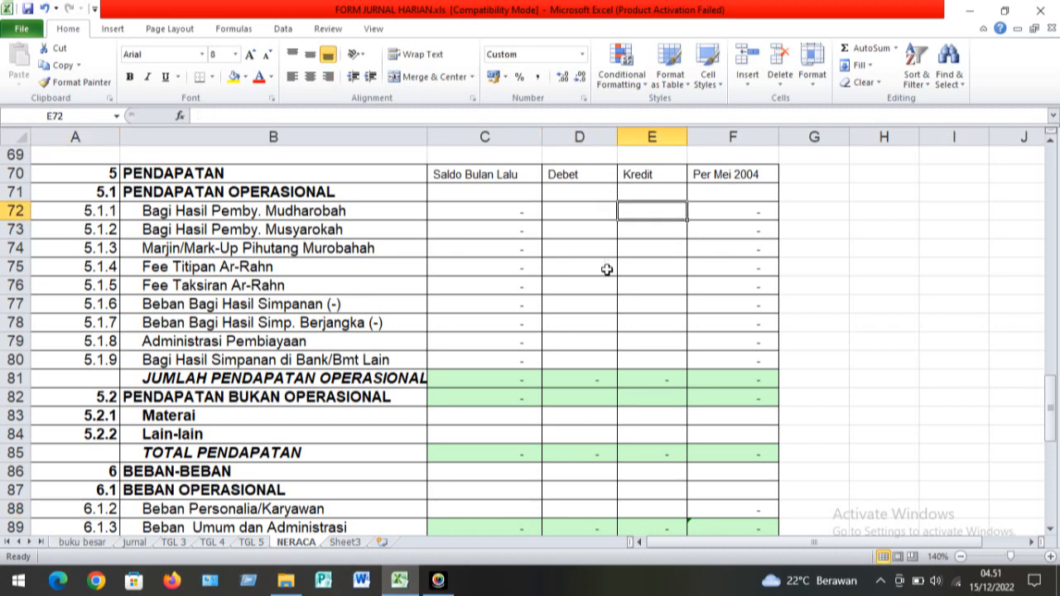
pyautogui.click(561, 495)
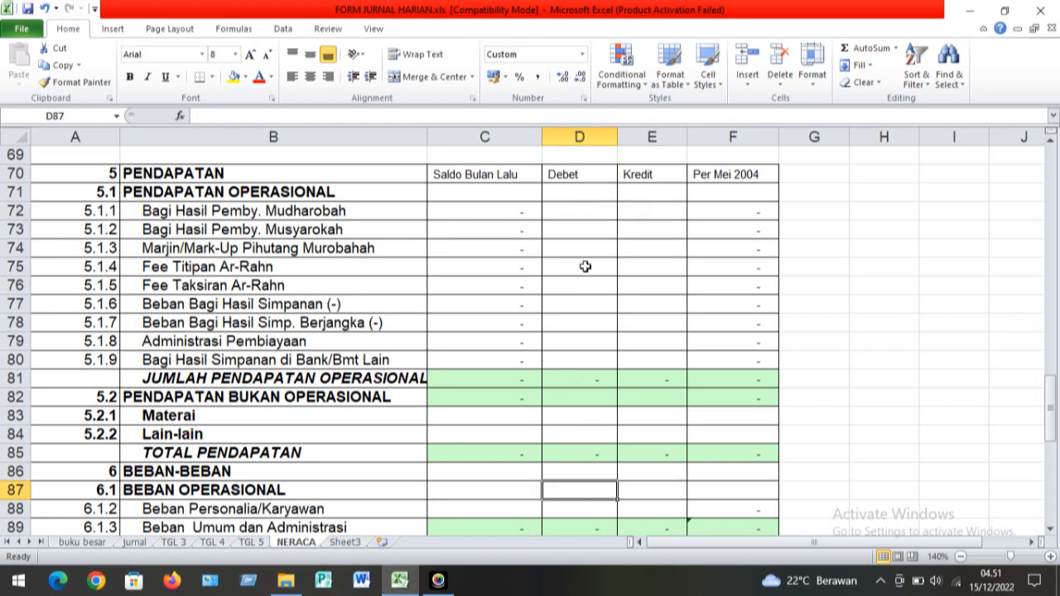
# Review the jurnal recap's POS list with its DEBET and KREDIT amounts down to JUMLAH, and return to the NERACA sheet
pyautogui.click(140, 544)
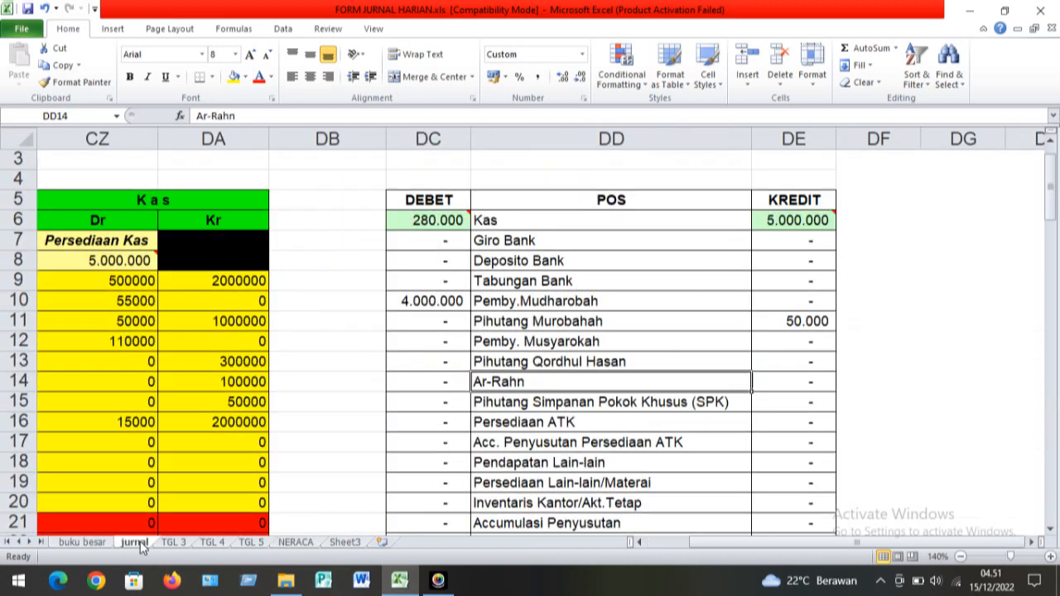
pyautogui.click(524, 401)
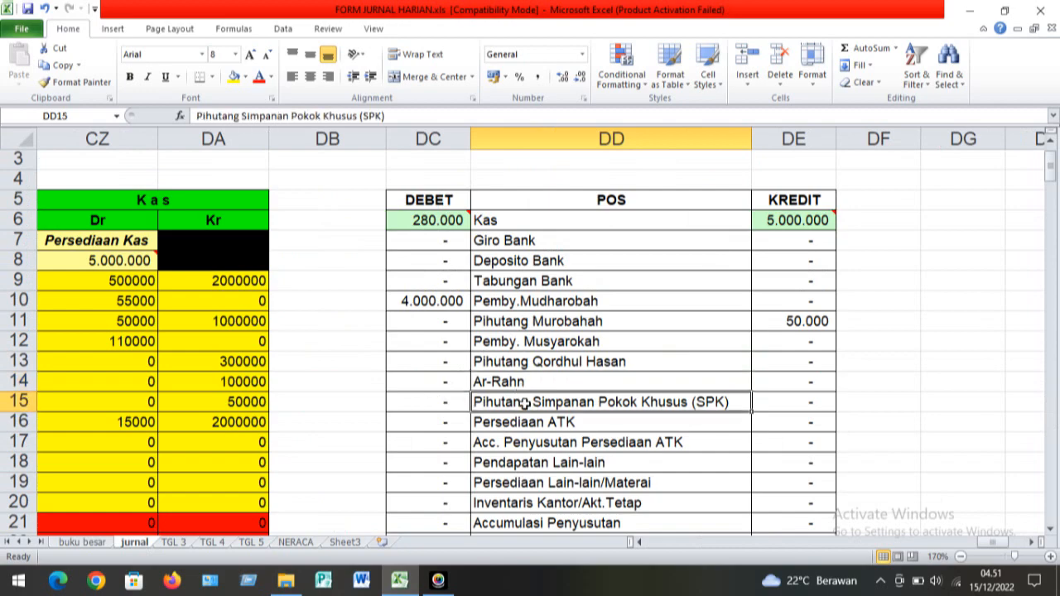
pyautogui.scroll(1, 523, 403)
pyautogui.press('Down')
pyautogui.press('Down')
pyautogui.press('Down')
pyautogui.press('Down')
pyautogui.press('Down')
pyautogui.press('Down')
pyautogui.press('Down')
pyautogui.press('Down')
pyautogui.press('Down')
pyautogui.press('Down')
pyautogui.press('Down')
pyautogui.press('Down')
pyautogui.press('Down')
pyautogui.press('Down')
pyautogui.press('Down')
pyautogui.press('Down')
pyautogui.press('Down')
pyautogui.press('Down')
pyautogui.press('Down')
pyautogui.press('Down')
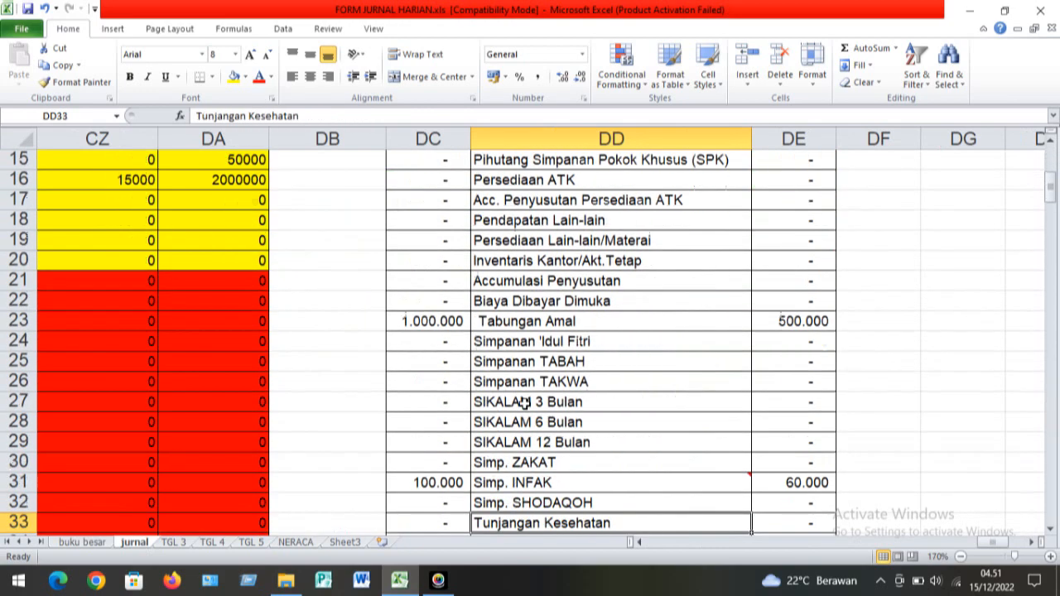
pyautogui.press('Down')
pyautogui.press('Down')
pyautogui.press('Down')
pyautogui.press('Down')
pyautogui.press('Down')
pyautogui.press('Down')
pyautogui.press('Down')
pyautogui.press('Down')
pyautogui.press('Down')
pyautogui.press('Down')
pyautogui.press('Down')
pyautogui.press('Down')
pyautogui.press('Down')
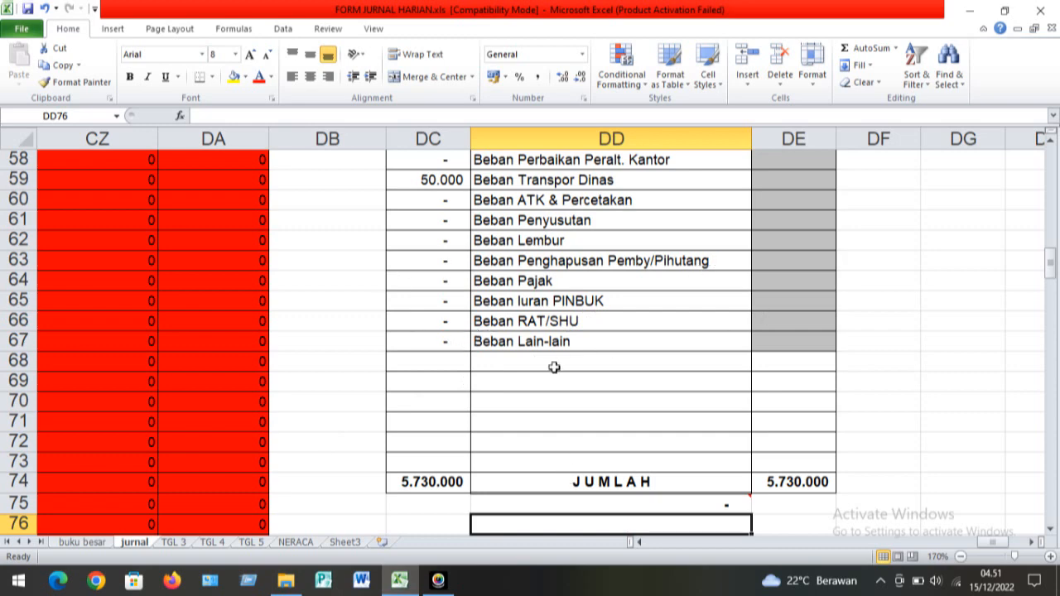
pyautogui.click(295, 541)
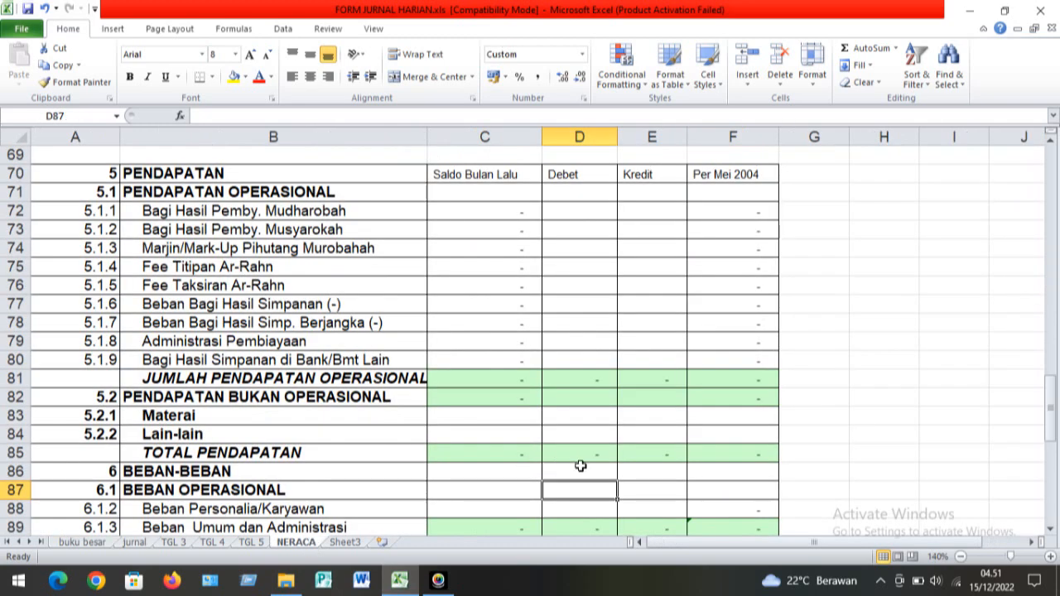
# Review the PENDAPATAN and BEBAN-BEBAN rows in NERACA's PERHITUNGAN SISA HASIL USAHA section, ending at the section heading
pyautogui.click(800, 452)
pyautogui.press('Down')
pyautogui.press('Down')
pyautogui.press('Down')
pyautogui.press('Down')
pyautogui.press('Down')
pyautogui.press('Down')
pyautogui.press('Down')
pyautogui.press('Down')
pyautogui.press('Down')
pyautogui.press('Down')
pyautogui.press('Down')
pyautogui.press('Down')
pyautogui.press('Down')
pyautogui.press('Down')
pyautogui.press('Down')
pyautogui.press('Down')
pyautogui.press('Down')
pyautogui.press('Down')
pyautogui.press('Down')
pyautogui.press('Down')
pyautogui.press('Down')
pyautogui.press('Down')
pyautogui.press('Down')
pyautogui.press('Down')
pyautogui.press('Down')
pyautogui.press('Down')
pyautogui.press('Down')
pyautogui.press('Down')
pyautogui.press('Down')
pyautogui.press('Up')
pyautogui.press('Up')
pyautogui.press('Up')
pyautogui.press('Up')
pyautogui.press('Up')
pyautogui.press('Up')
pyautogui.press('Up')
pyautogui.press('Up')
pyautogui.press('Up')
pyautogui.press('Up')
pyautogui.press('Up')
pyautogui.press('Up')
pyautogui.press('Up')
pyautogui.press('Up')
pyautogui.press('Up')
pyautogui.press('Up')
pyautogui.press('Up')
pyautogui.press('pageup')
pyautogui.press('pageup')
pyautogui.press('pageup')
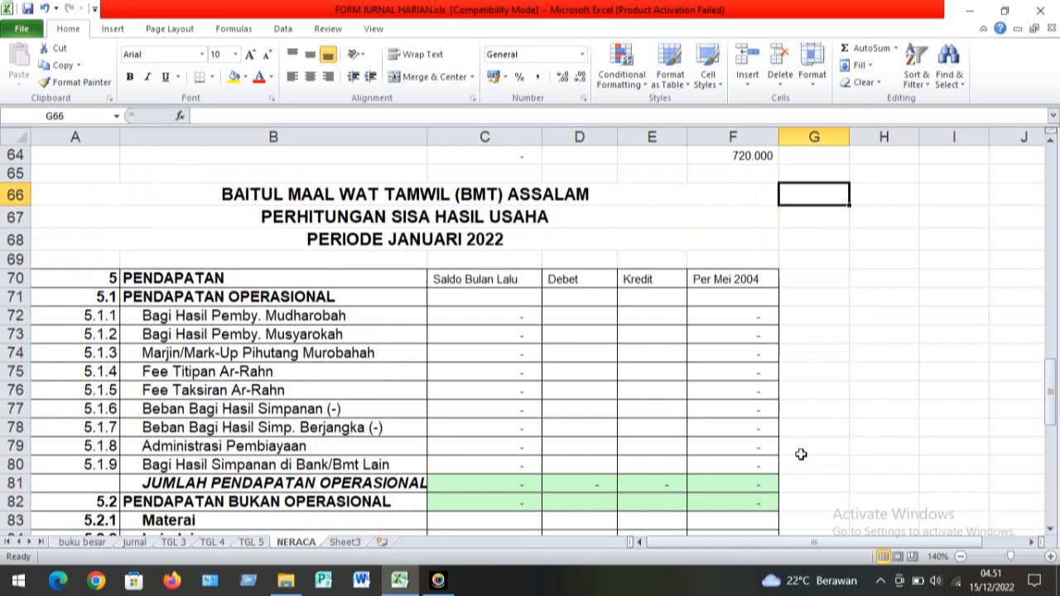
# Review the AKTIVA accounts under the NERACA heading, including the SIMPANAN DI BANK rows Giro and Deposito
pyautogui.press('pageup')
pyautogui.press('pageup')
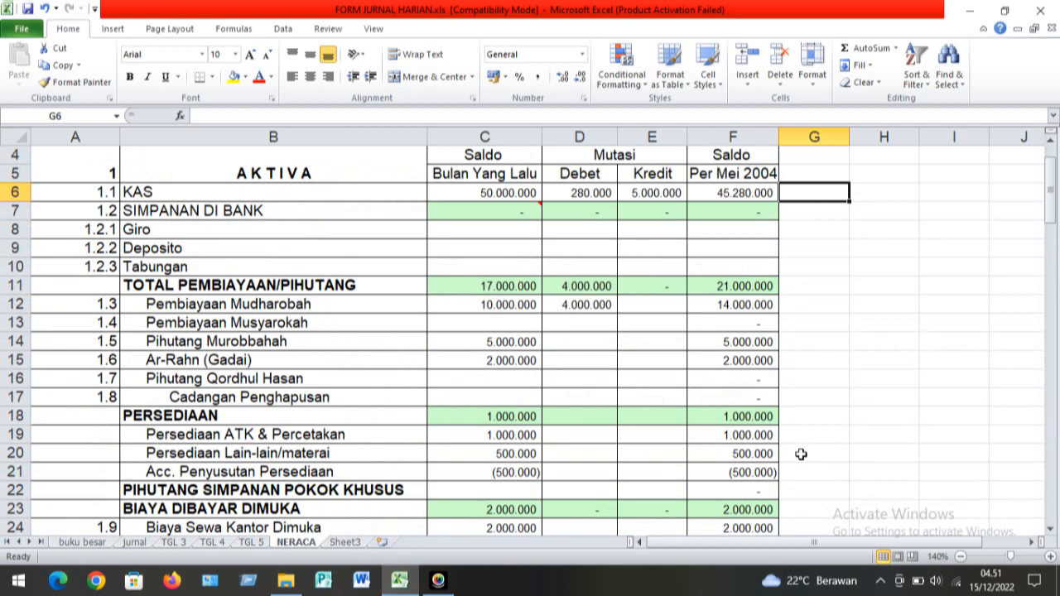
pyautogui.click(387, 229)
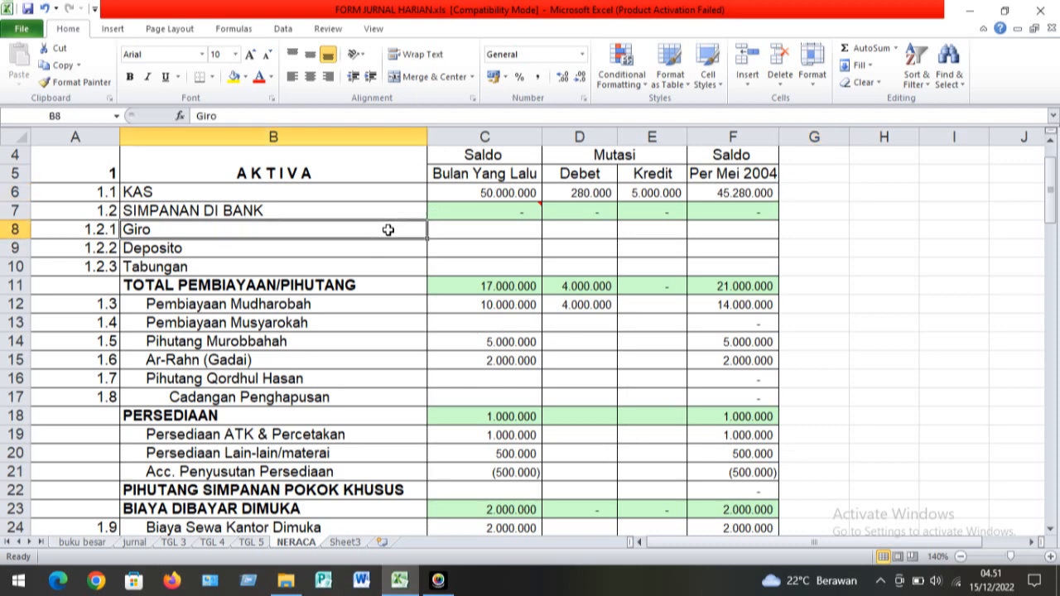
pyautogui.click(470, 246)
pyautogui.scroll(1, 469, 246)
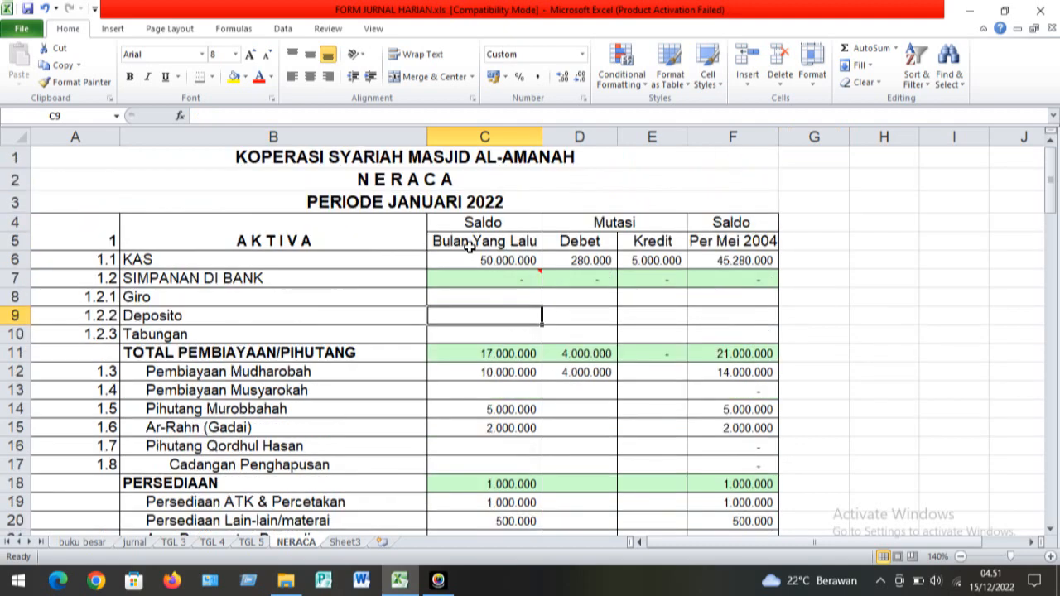
# Compare the DEBET and KREDIT amounts of the jurnal recap's POS list with the Mutasi columns for KAS and Giro in NERACA
pyautogui.click(137, 543)
pyautogui.click(503, 416)
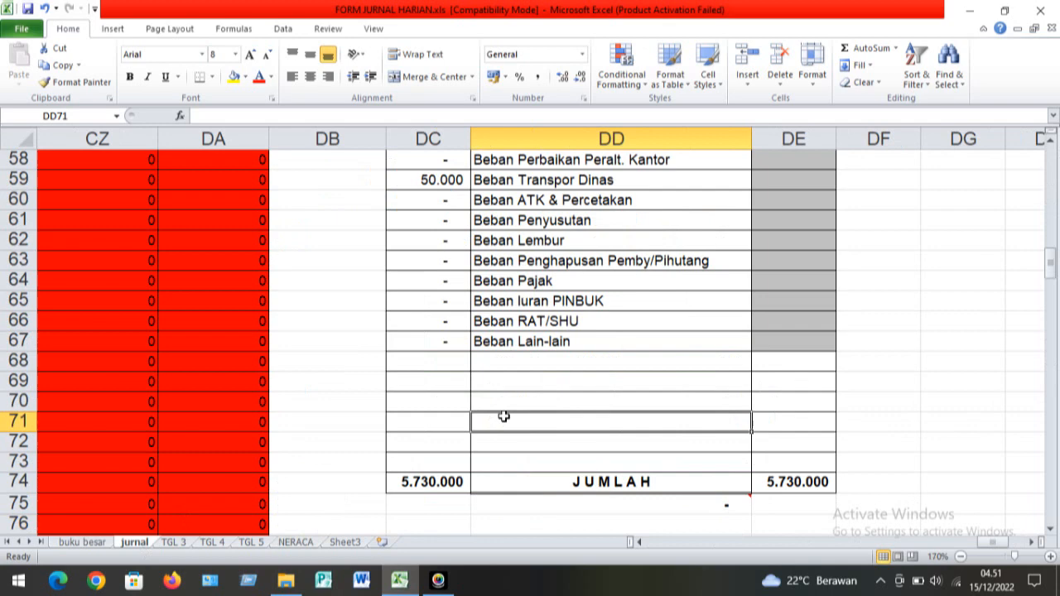
pyautogui.scroll(13, 504, 417)
pyautogui.click(503, 418)
pyautogui.scroll(6, 503, 416)
pyautogui.click(503, 418)
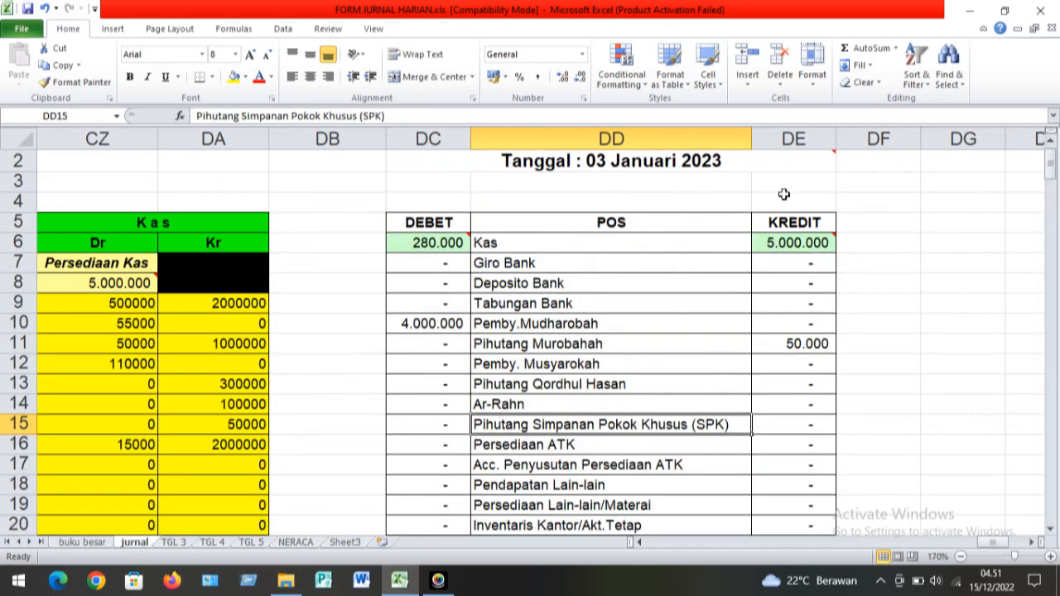
pyautogui.click(296, 541)
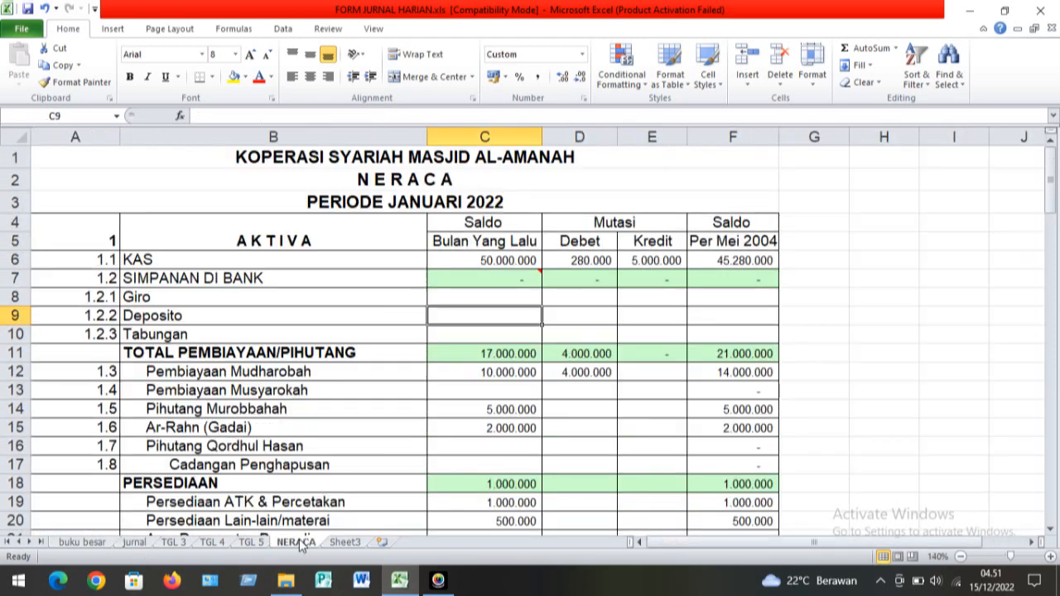
pyautogui.click(572, 262)
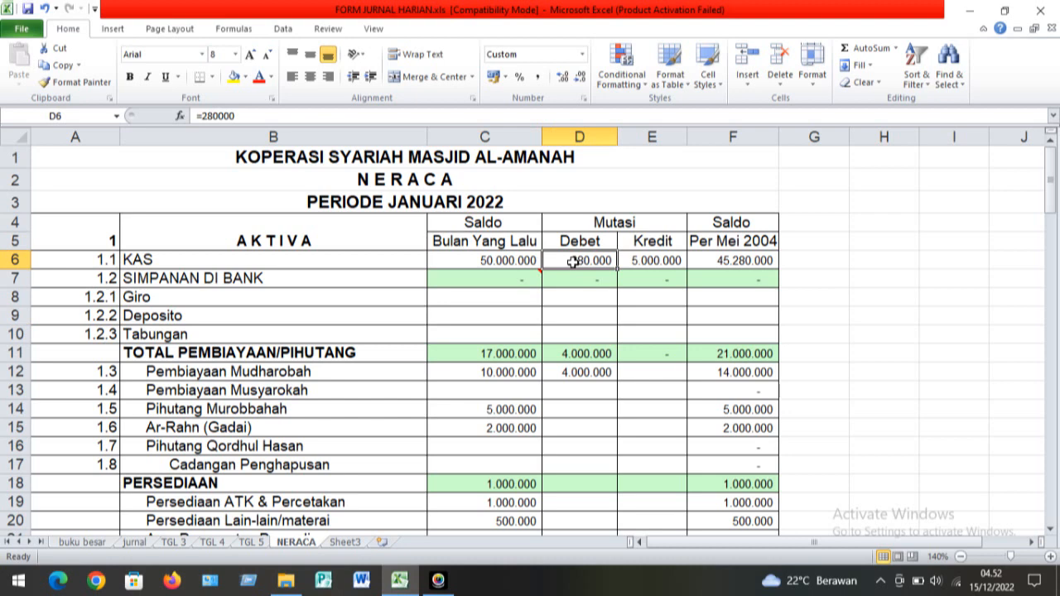
pyautogui.click(584, 297)
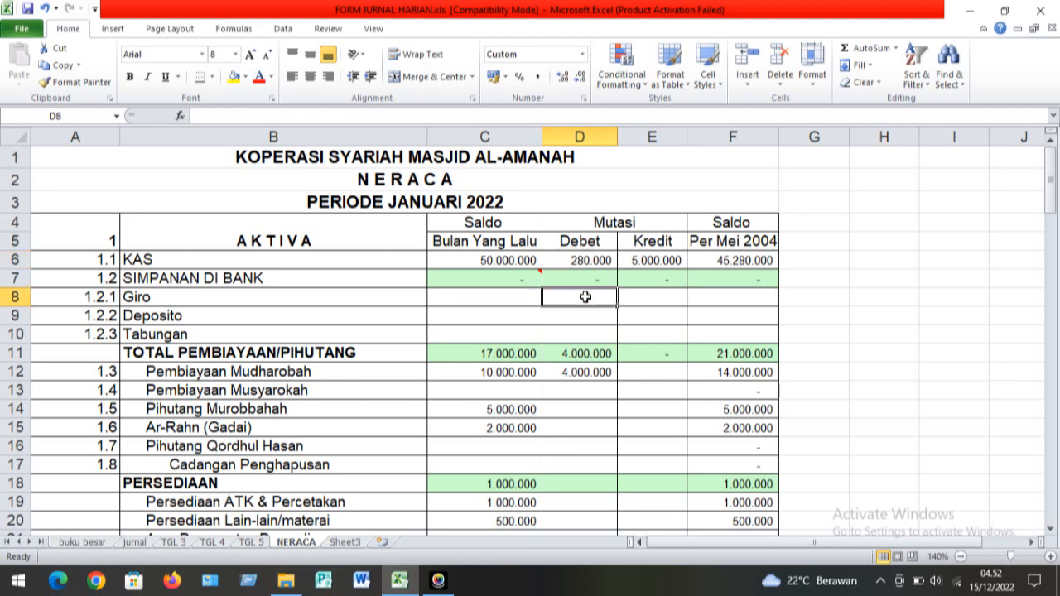
pyautogui.press('Left')
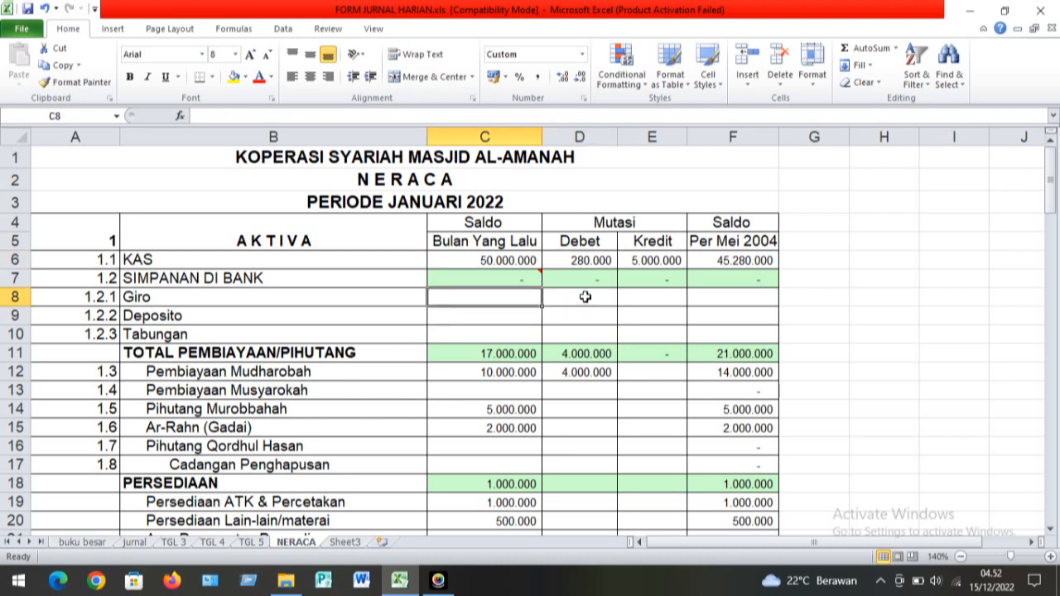
# Review the jurnal sheet's account columns along row 12, from the recap back to the No.Rek and Pembiayaan Mudharobah columns
pyautogui.click(134, 542)
pyautogui.click(340, 361)
pyautogui.press('Left')
pyautogui.press('Left')
pyautogui.press('Left')
pyautogui.press('Left')
pyautogui.press('Left')
pyautogui.press('Left')
pyautogui.press('Left')
pyautogui.press('Left')
pyautogui.press('Left')
pyautogui.press('Left')
pyautogui.press('Left')
pyautogui.press('Left')
pyautogui.press('Left')
pyautogui.press('Left')
pyautogui.press('Left')
pyautogui.press('Left')
pyautogui.press('Left')
pyautogui.press('Left')
pyautogui.press('Left')
pyautogui.press('Left')
pyautogui.press('Left')
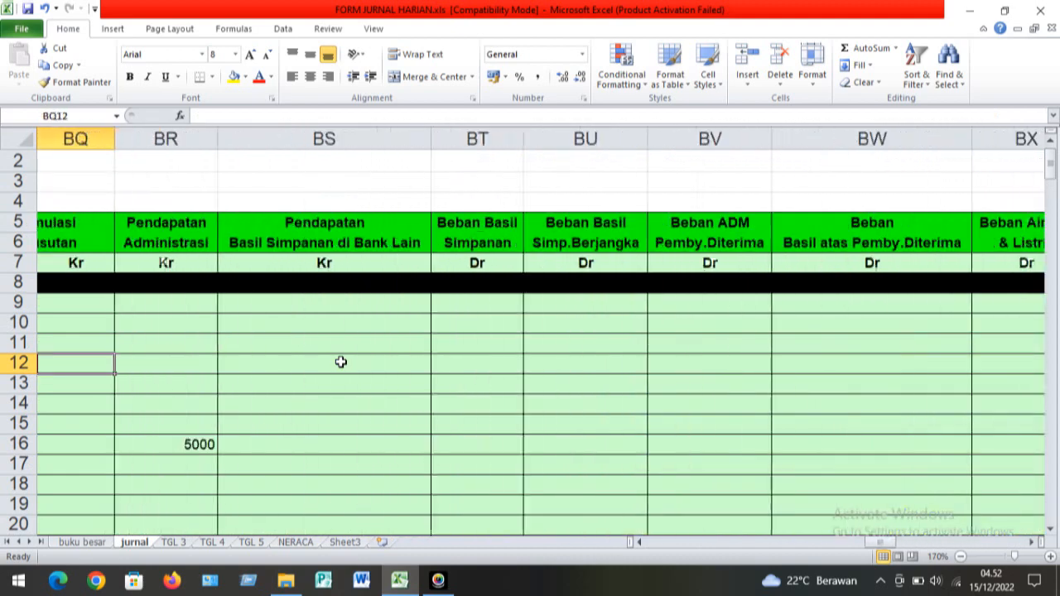
pyautogui.press('Left')
pyautogui.press('Left')
pyautogui.press('Left')
pyautogui.press('Left')
pyautogui.press('Left')
pyautogui.press('Left')
pyautogui.press('Left')
pyautogui.press('Left')
pyautogui.press('Left')
pyautogui.press('Left')
pyautogui.press('Left')
pyautogui.press('Left')
pyautogui.press('Left')
pyautogui.press('Left')
pyautogui.press('Left')
pyautogui.press('Left')
pyautogui.press('Left')
pyautogui.press('Left')
pyautogui.press('Left')
pyautogui.press('Left')
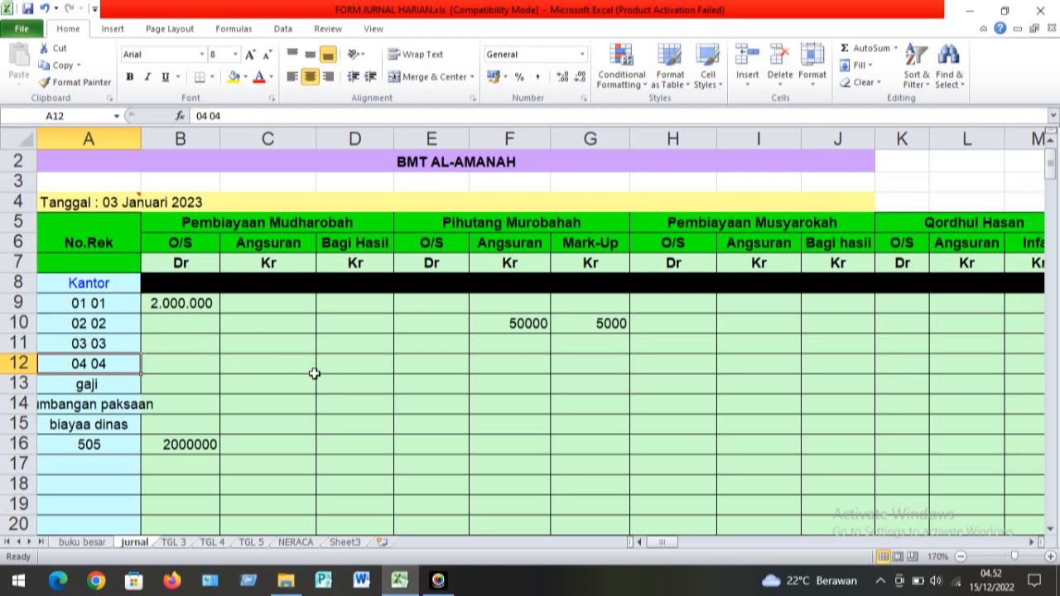
# Check NERACA from the AKTIVA accounts down to TOTAL PASSIVA and the PENDAPATAN OPERASIONAL rows
pyautogui.click(295, 542)
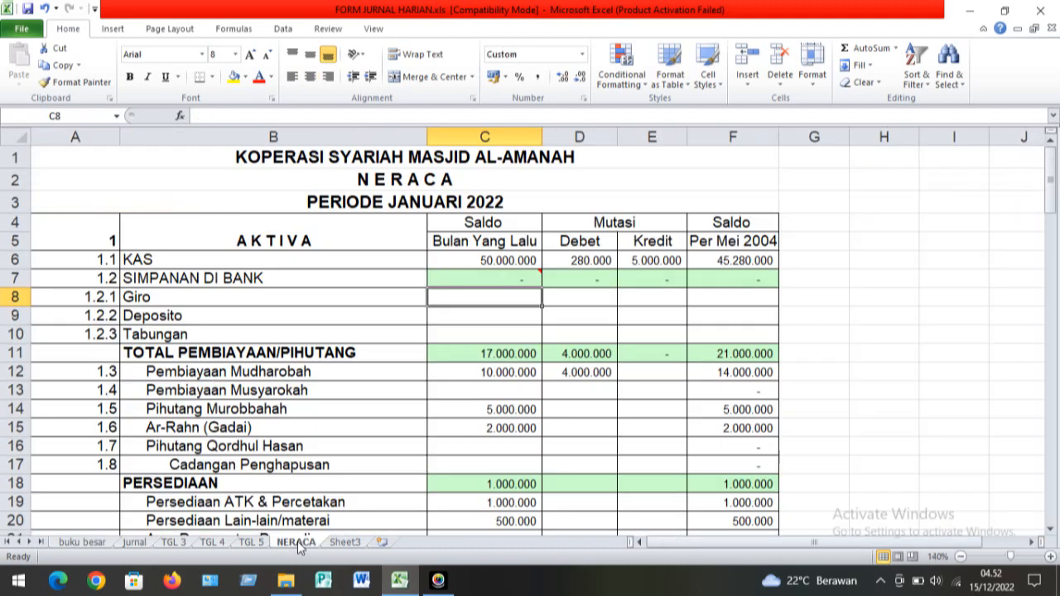
pyautogui.click(399, 429)
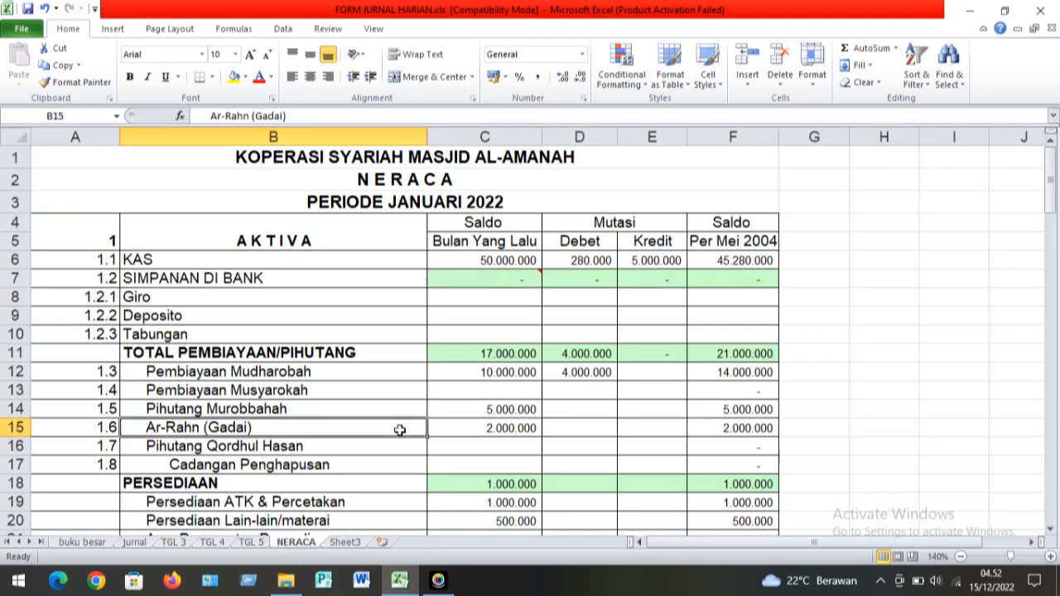
pyautogui.press('pagedown')
pyautogui.press('pagedown')
pyautogui.press('pagedown')
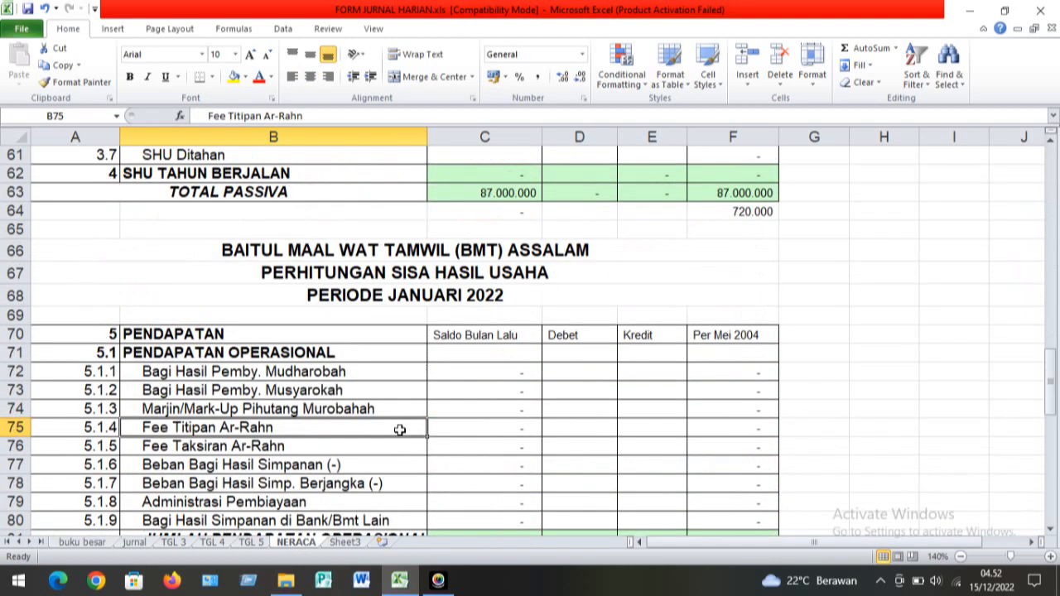
# Return to the jurnal sheet and show the JURNAL HARIAN KAS heading with its daily entries
pyautogui.click(134, 542)
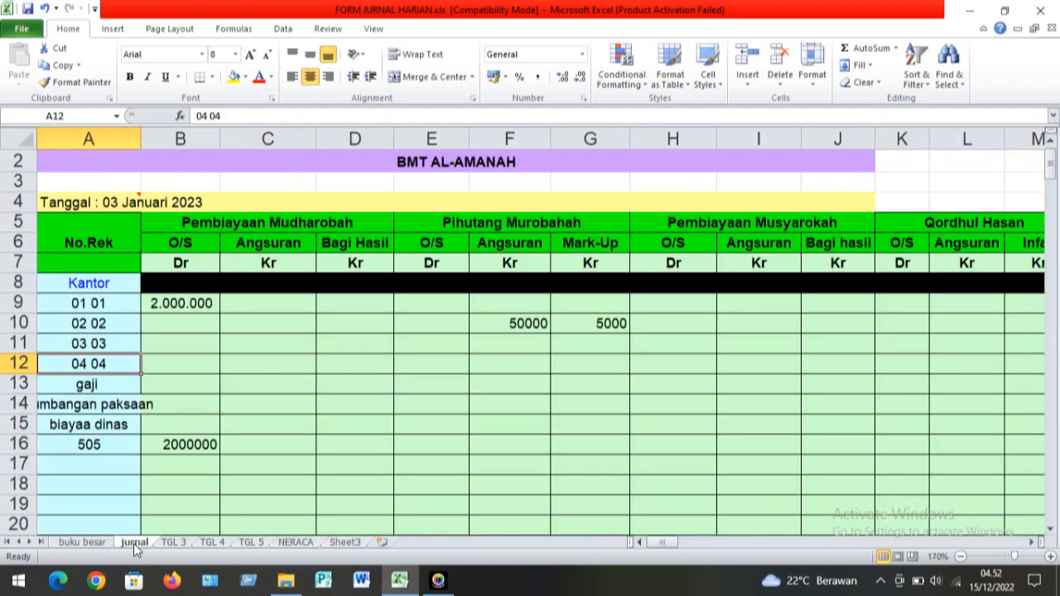
pyautogui.click(208, 405)
pyautogui.scroll(1, 206, 406)
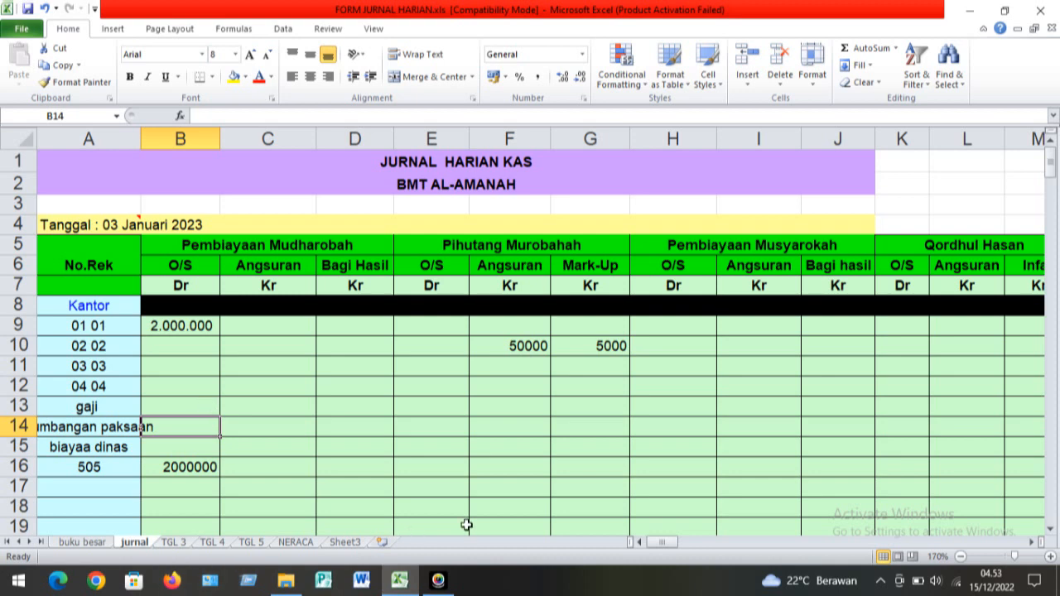
pyautogui.click(438, 578)
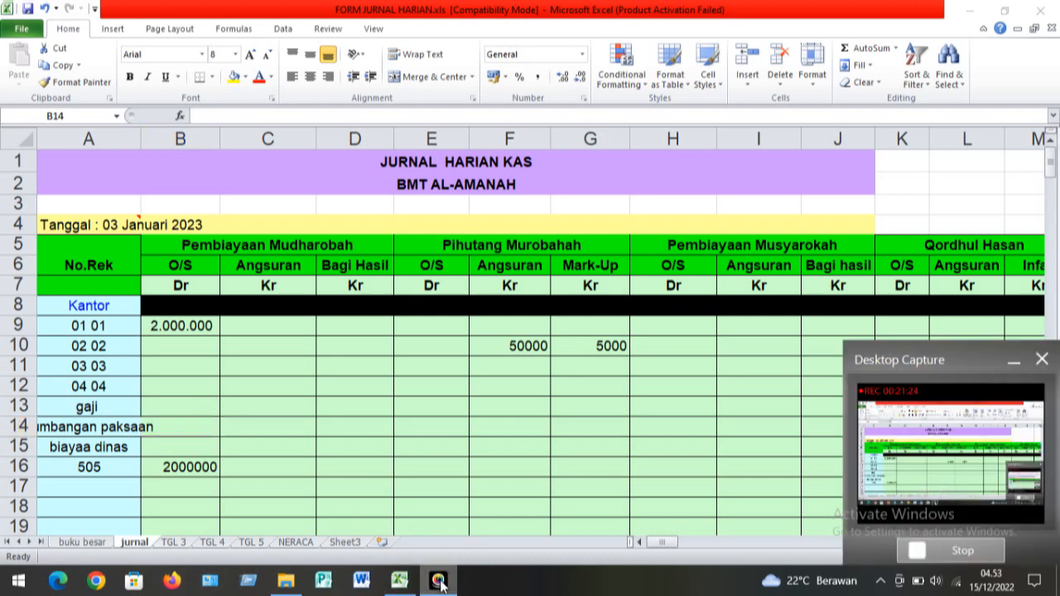